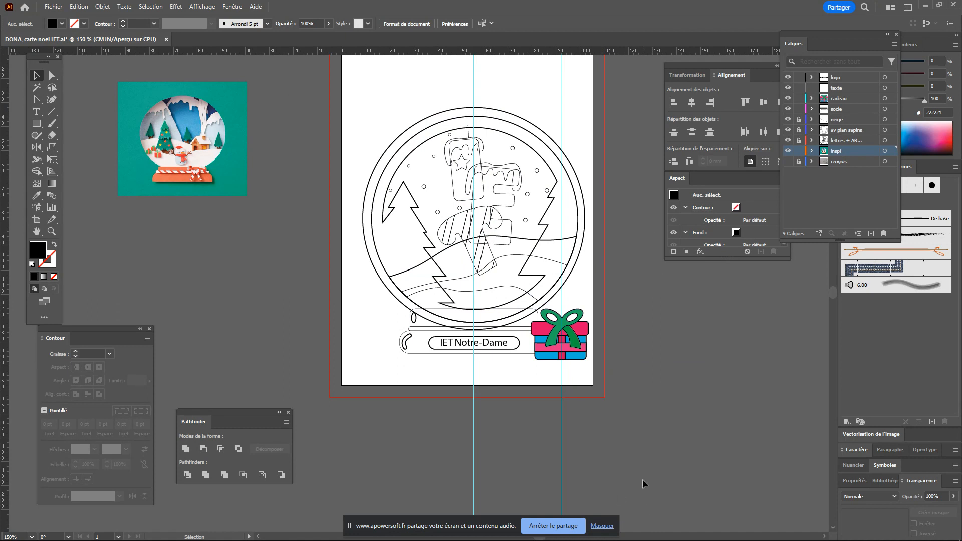
Step: Delete the two vertical guides that cross the Christmas card artboard
{"action": "left_click_drag", "start_coordinate": [368, 455], "coordinate": [368, 456]}
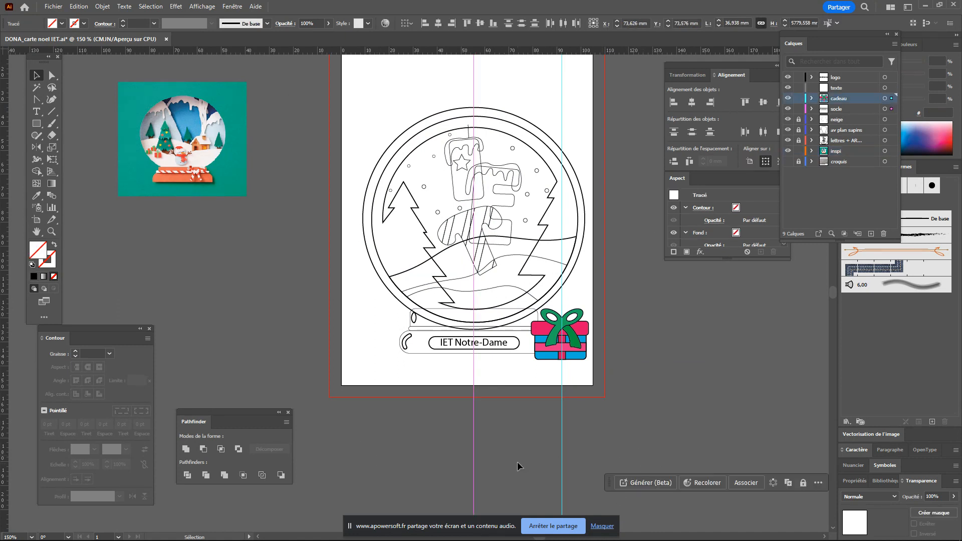
{"action": "left_click", "coordinate": [650, 408]}
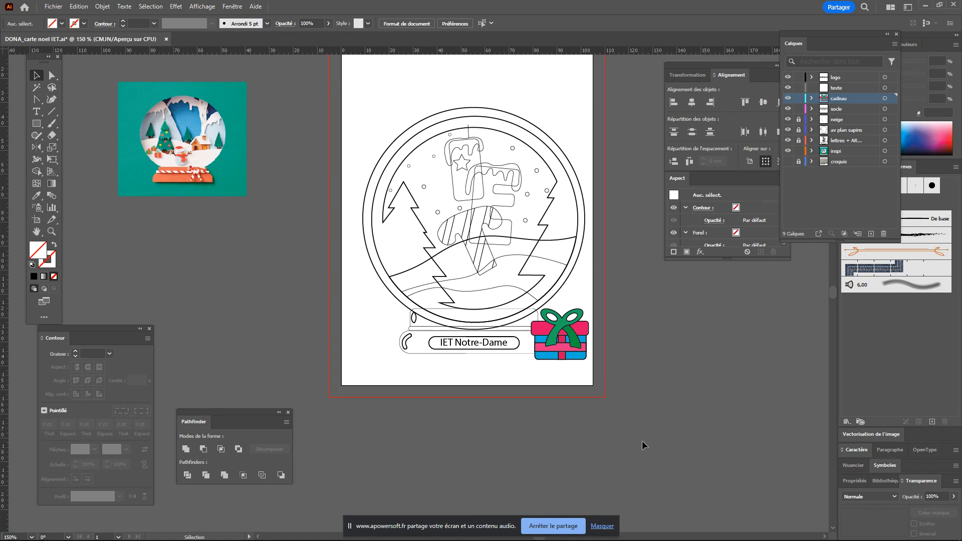
{"action": "key", "text": "ctrl+z"}
{"action": "left_click", "coordinate": [630, 426]}
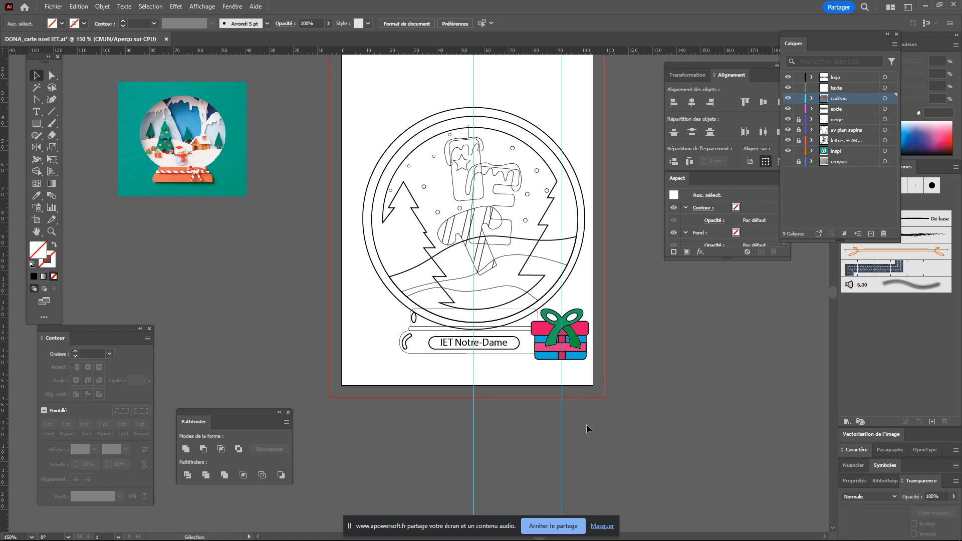
{"action": "left_click_drag", "start_coordinate": [591, 418], "coordinate": [422, 468]}
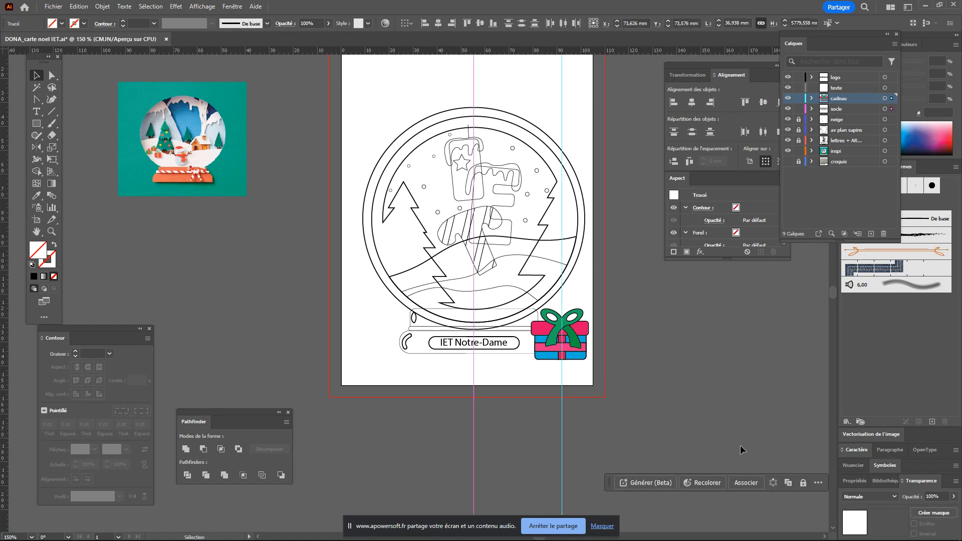
{"action": "key", "text": "Delete"}
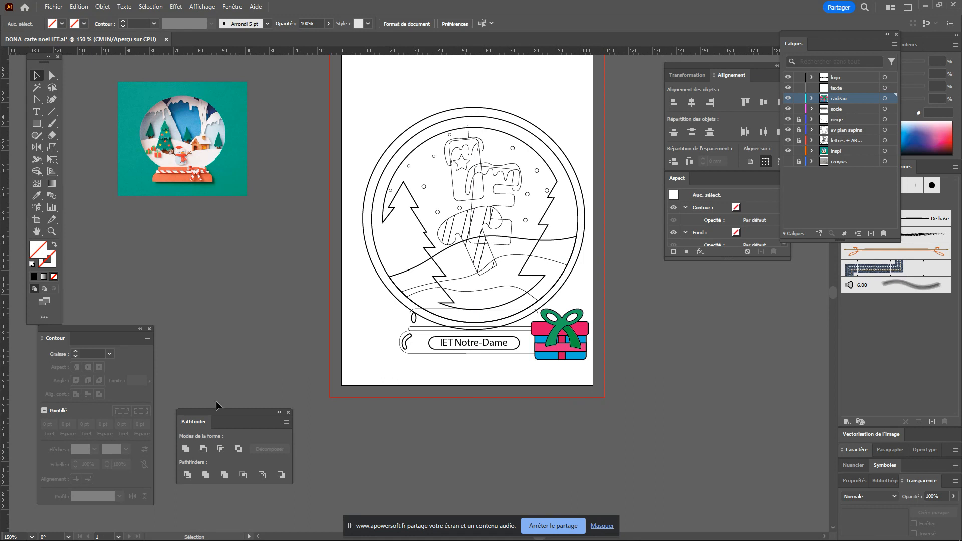
Step: Move the teal snow globe reference image closer to the card artboard
{"action": "left_click", "coordinate": [221, 159]}
{"action": "left_click_drag", "start_coordinate": [221, 159], "coordinate": [295, 199]}
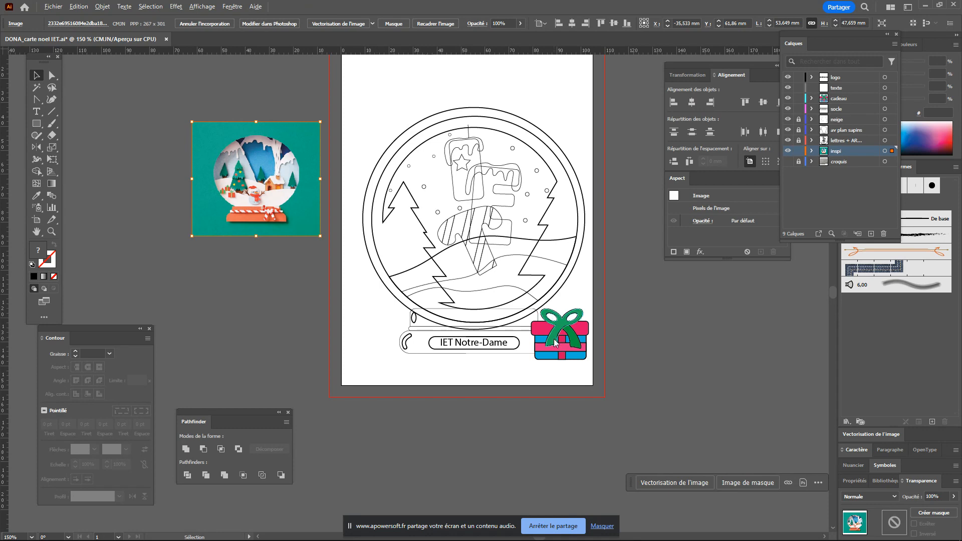
Step: Switch to Pinterest in Chrome and return from the opened snow globe pin to the Noel board
{"action": "key", "text": "alt+Tab"}
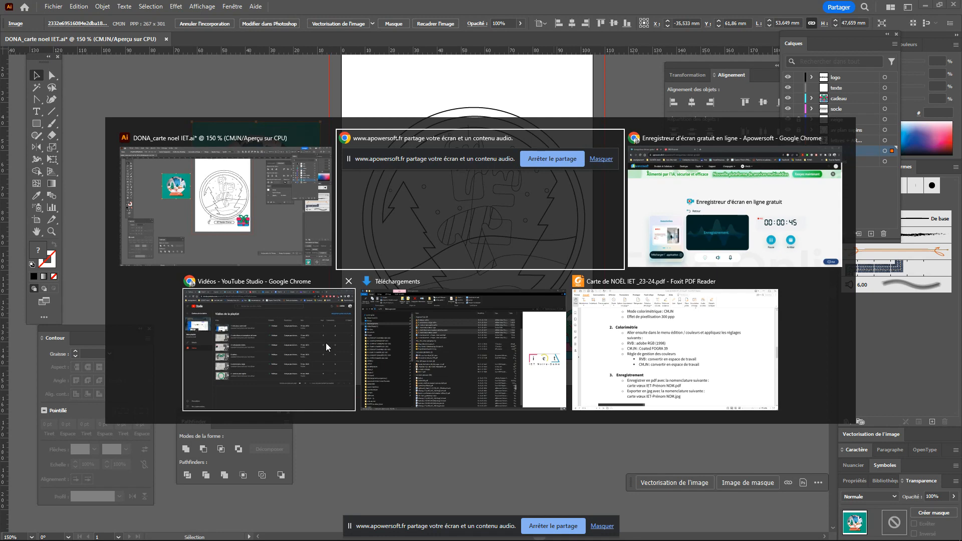
{"action": "key", "text": "alt+Tab"}
{"action": "left_click", "coordinate": [339, 15]}
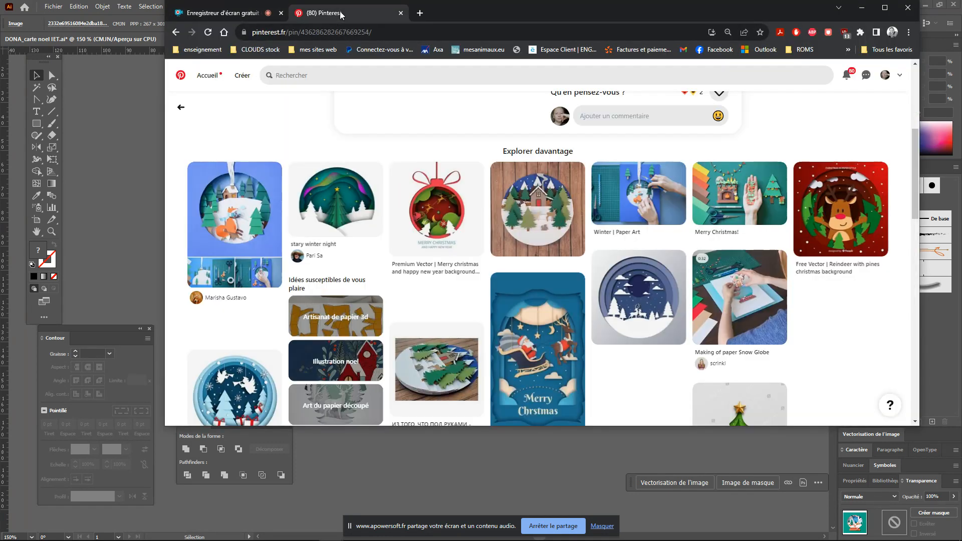
{"action": "scroll", "coordinate": [404, 199], "scroll_direction": "up", "scroll_amount": 2}
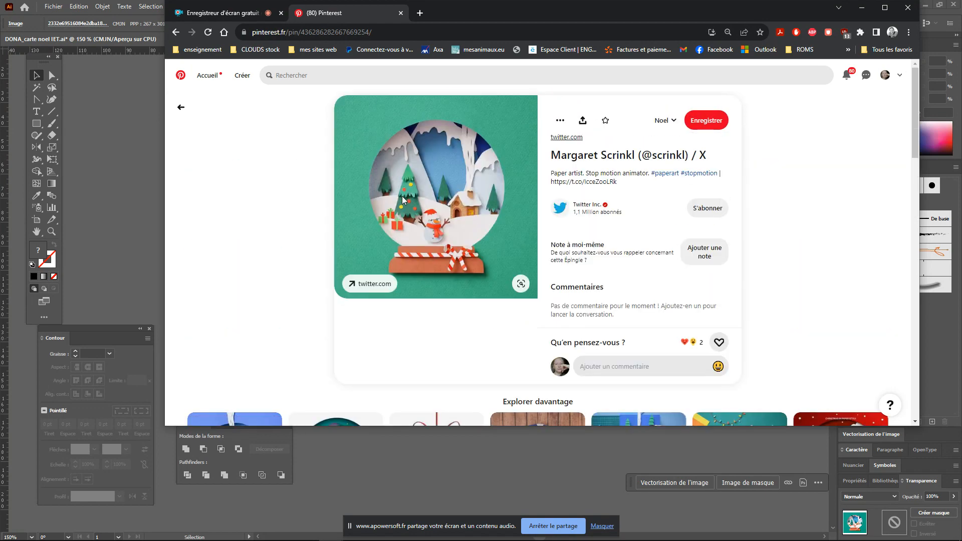
{"action": "scroll", "coordinate": [408, 203], "scroll_direction": "down", "scroll_amount": 5}
{"action": "scroll", "coordinate": [409, 203], "scroll_direction": "up", "scroll_amount": 5}
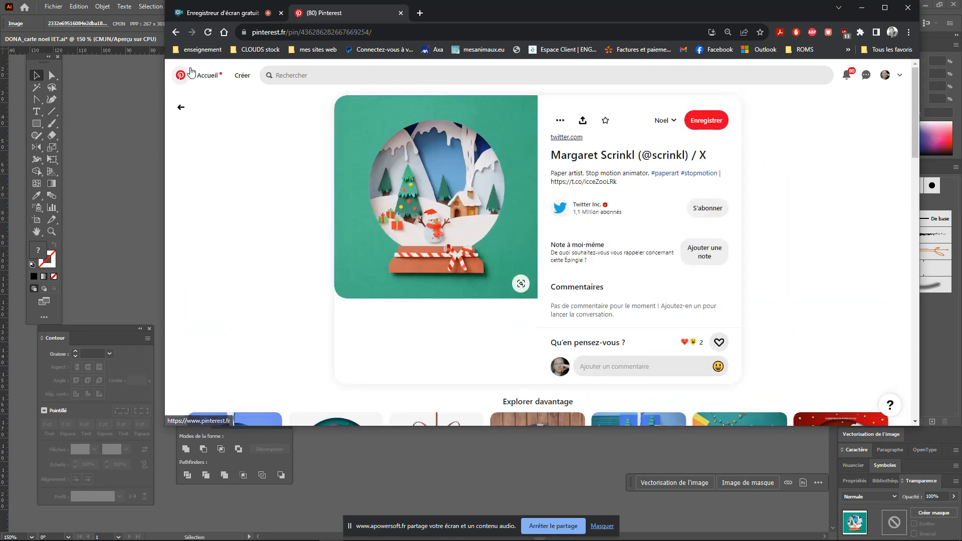
{"action": "left_click", "coordinate": [178, 109]}
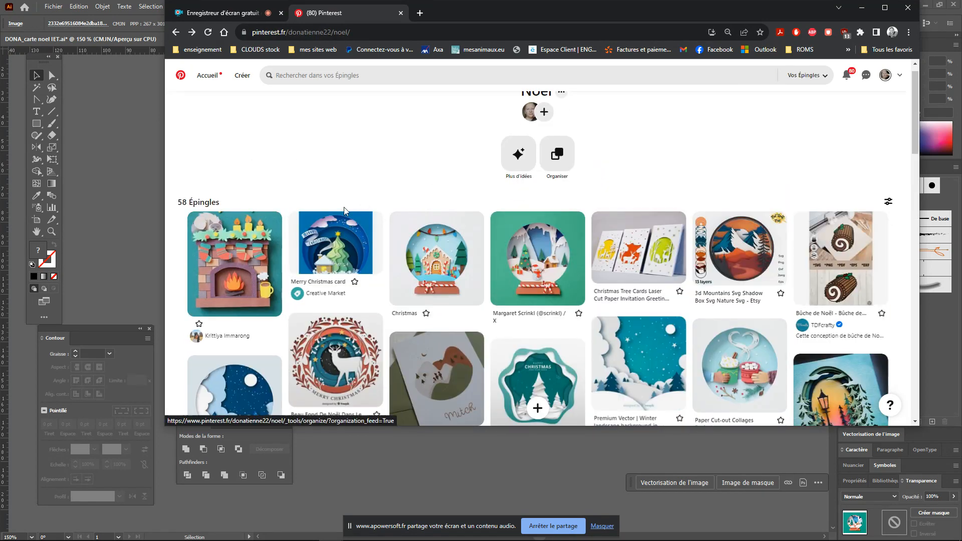
Step: Examine the fireplace, Paper Cut-out Collages Projects and Bûche de Noël pins on the Noel board
{"action": "scroll", "coordinate": [298, 262], "scroll_direction": "down", "scroll_amount": 2}
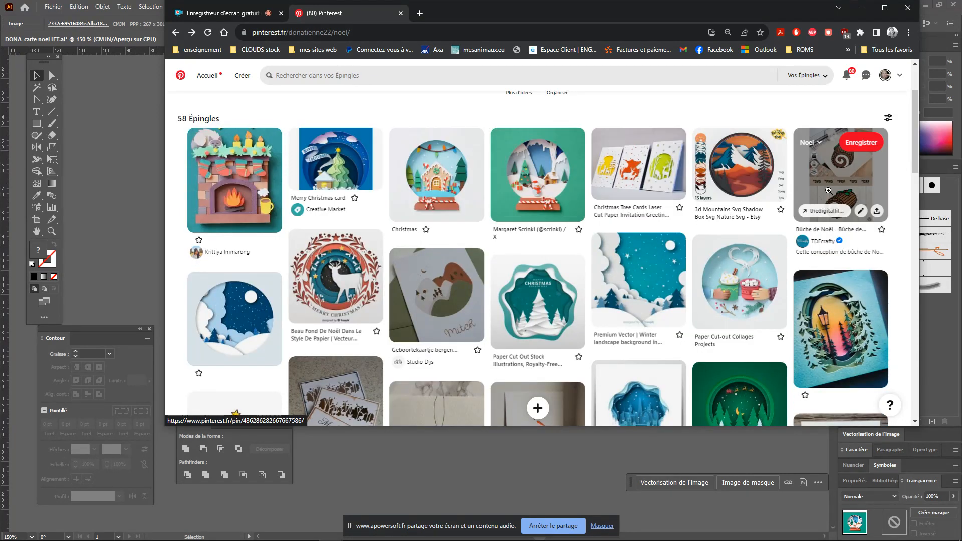
{"action": "left_click", "coordinate": [252, 176]}
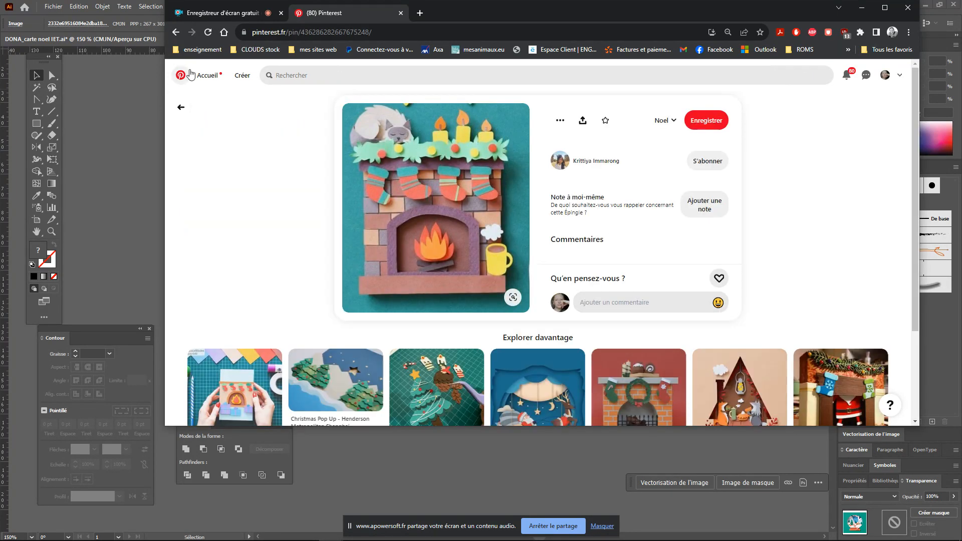
{"action": "left_click", "coordinate": [181, 107]}
{"action": "scroll", "coordinate": [450, 150], "scroll_direction": "down", "scroll_amount": 2}
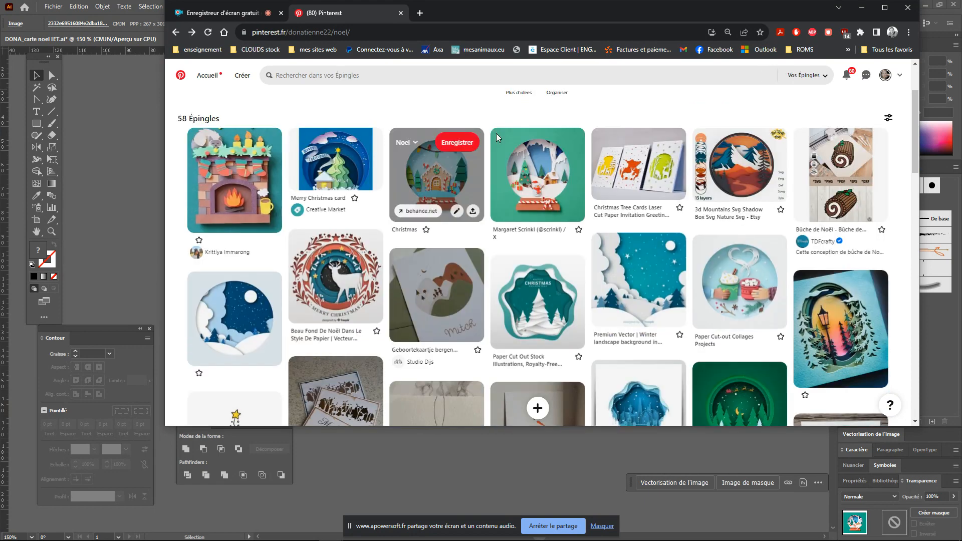
{"action": "left_click", "coordinate": [754, 306]}
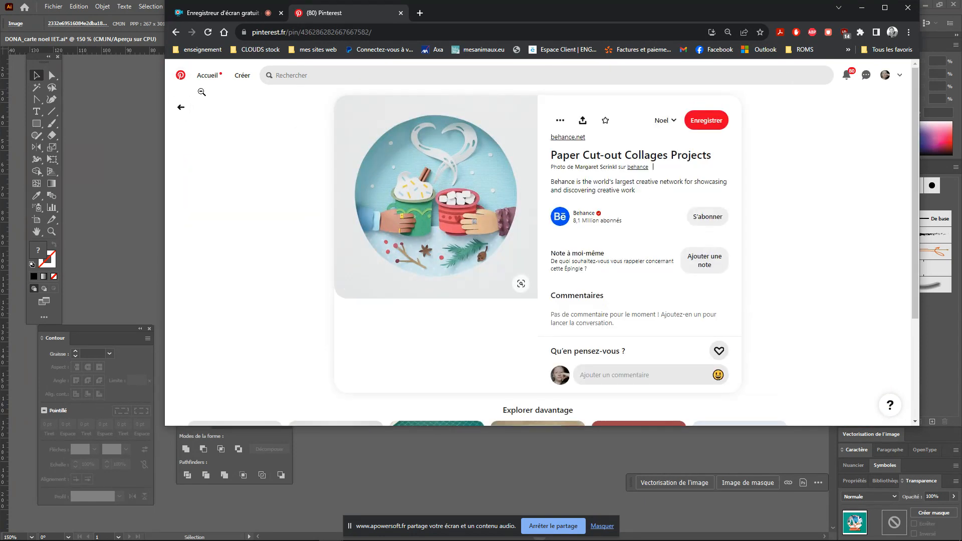
{"action": "left_click", "coordinate": [181, 108]}
{"action": "scroll", "coordinate": [389, 185], "scroll_direction": "down", "scroll_amount": 2}
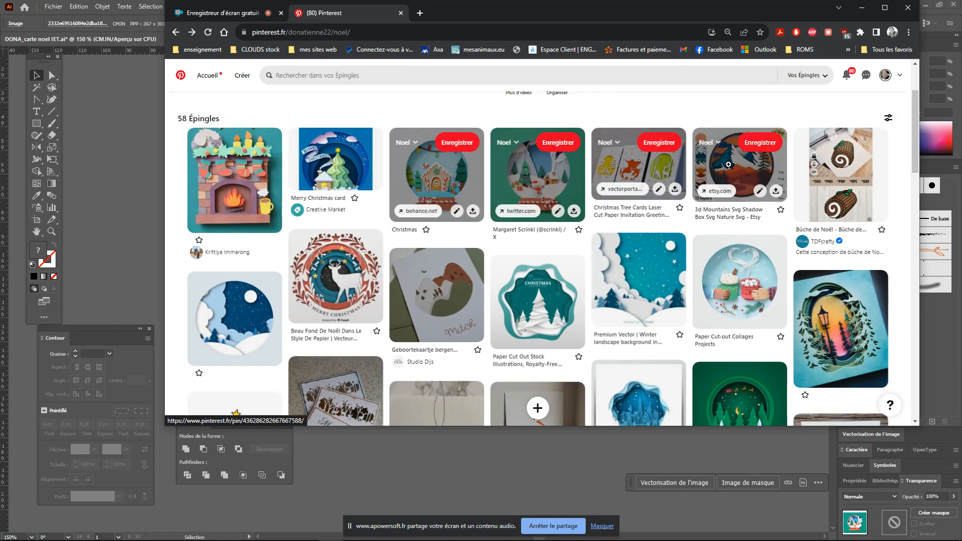
{"action": "left_click", "coordinate": [831, 173]}
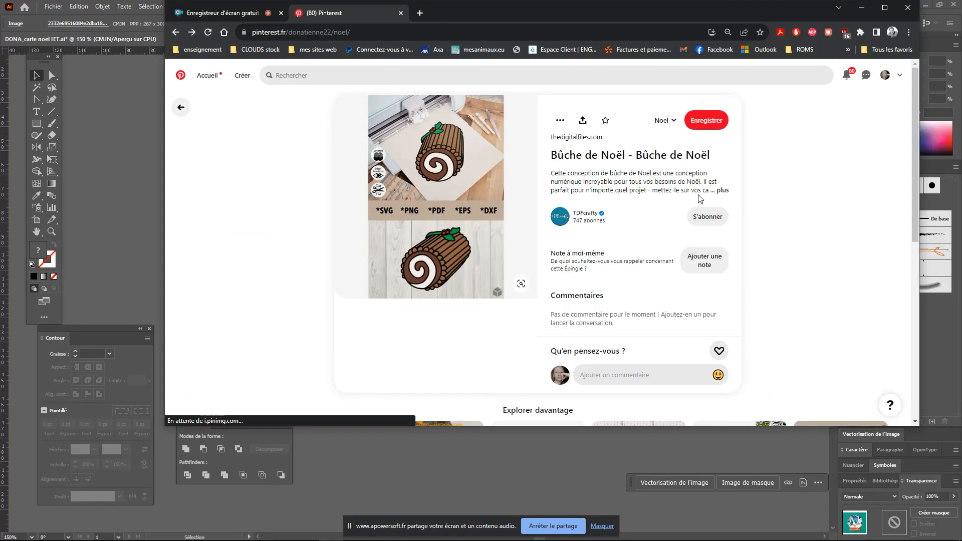
{"action": "left_click", "coordinate": [181, 107]}
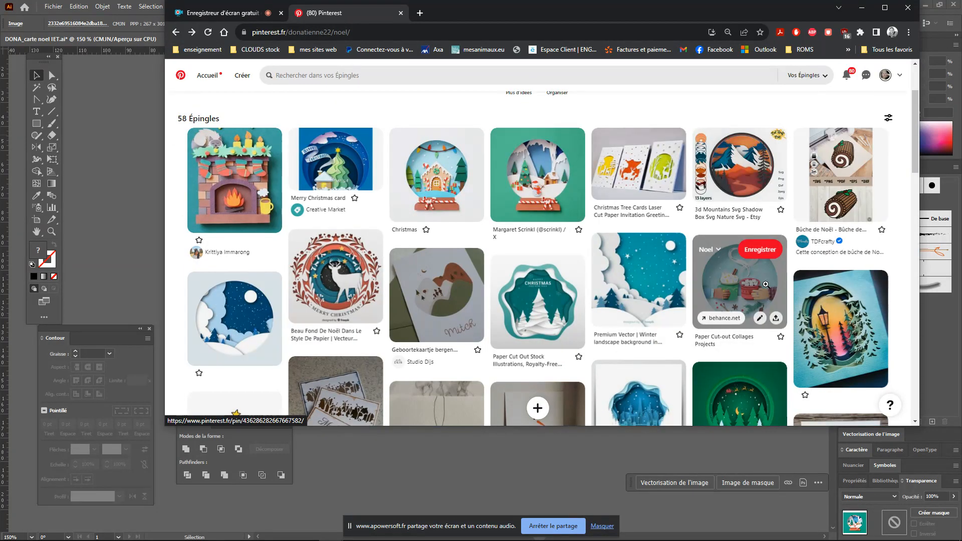
Step: Open the Christmas pin showing the gingerbread house snow globe from the Noel board
{"action": "scroll", "coordinate": [788, 314], "scroll_direction": "up", "scroll_amount": 2}
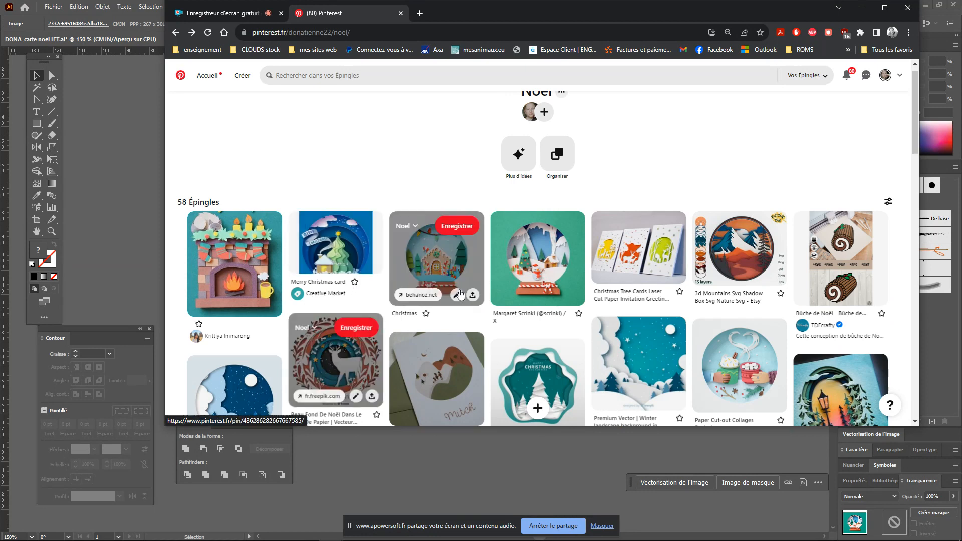
{"action": "scroll", "coordinate": [411, 251], "scroll_direction": "down", "scroll_amount": 2}
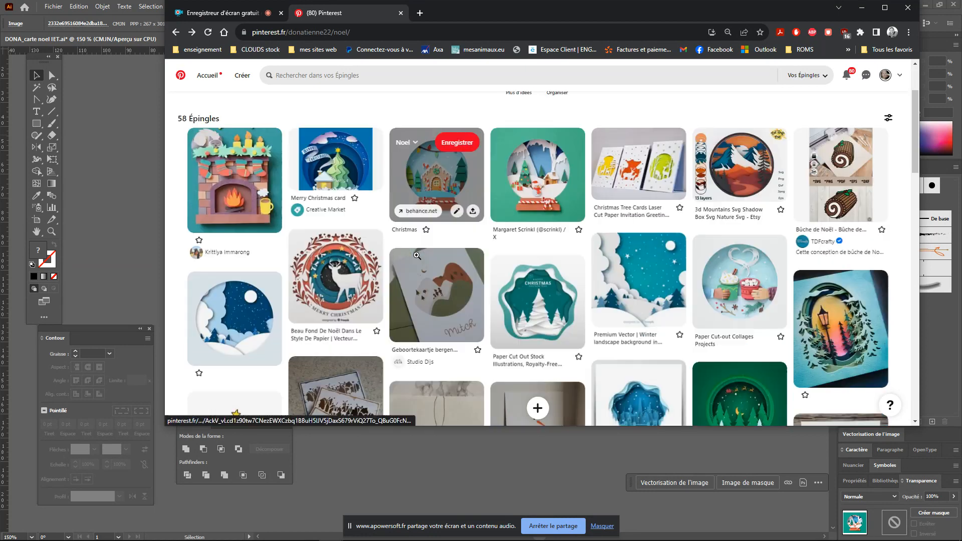
{"action": "left_click", "coordinate": [441, 180]}
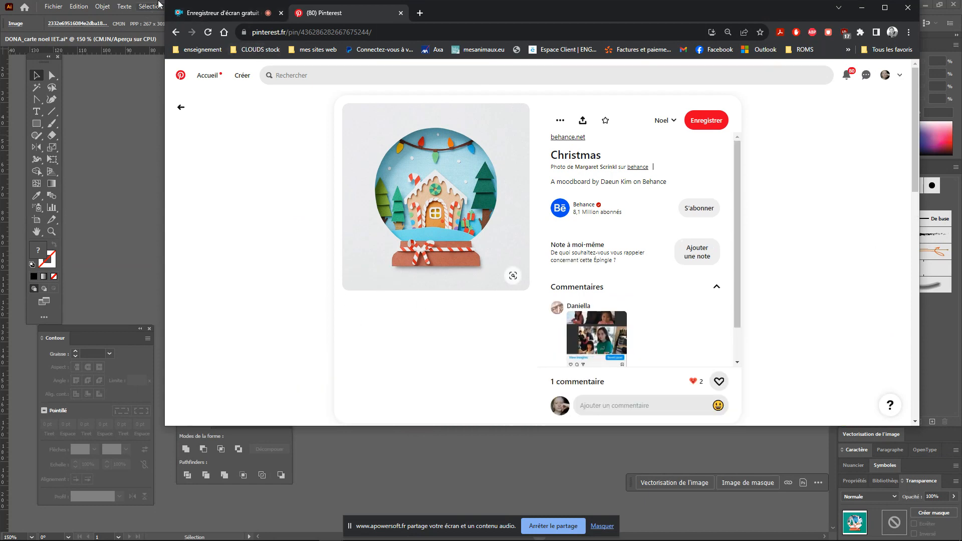
Step: Offset the Chrome window and restore the Illustrator window to a smaller floating size so that the two overlap only partly
{"action": "left_click_drag", "start_coordinate": [512, 17], "coordinate": [634, 43]}
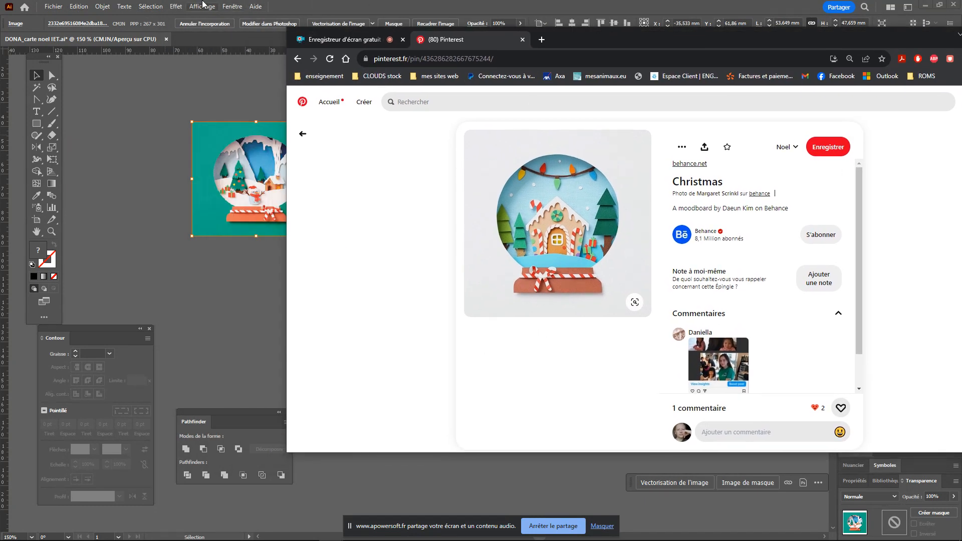
{"action": "left_click", "coordinate": [79, 6]}
{"action": "mouse_move", "coordinate": [256, 6]}
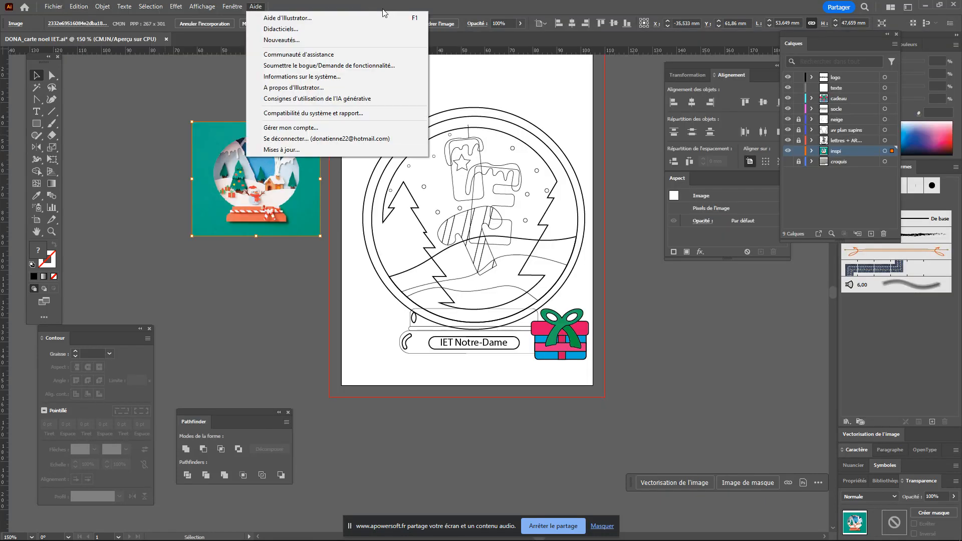
{"action": "left_click", "coordinate": [383, 9]}
{"action": "left_click_drag", "start_coordinate": [383, 9], "coordinate": [691, 94]}
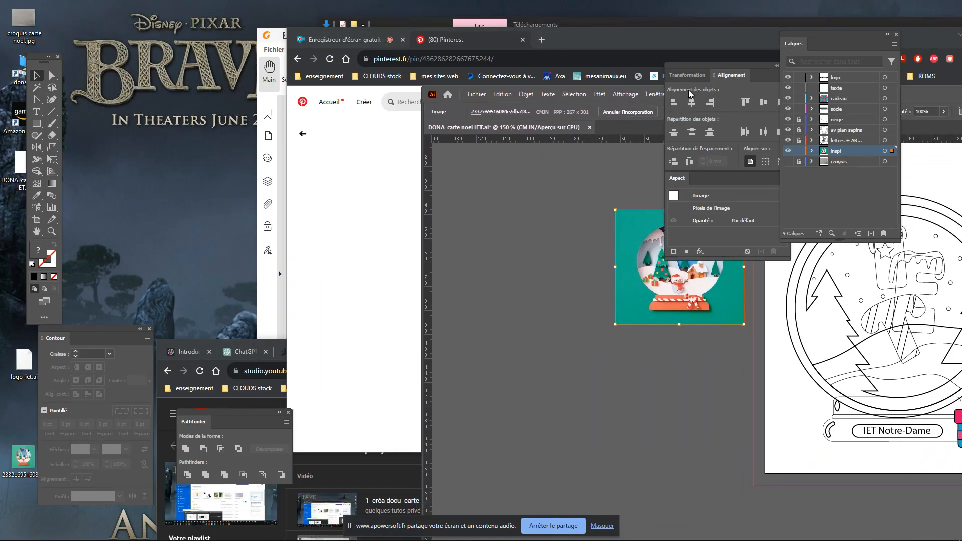
Step: Place the gingerbread house globe image from Pinterest into the Illustrator card document on the inspi layer, and maximize Illustrator again
{"action": "left_click", "coordinate": [560, 37]}
{"action": "left_click_drag", "start_coordinate": [564, 220], "coordinate": [695, 500]}
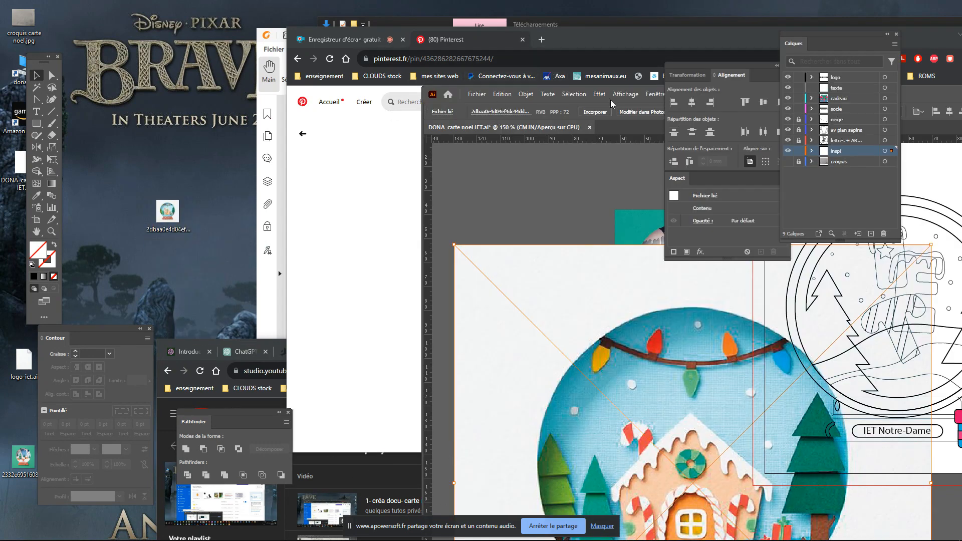
{"action": "left_click_drag", "start_coordinate": [916, 96], "coordinate": [520, 14]}
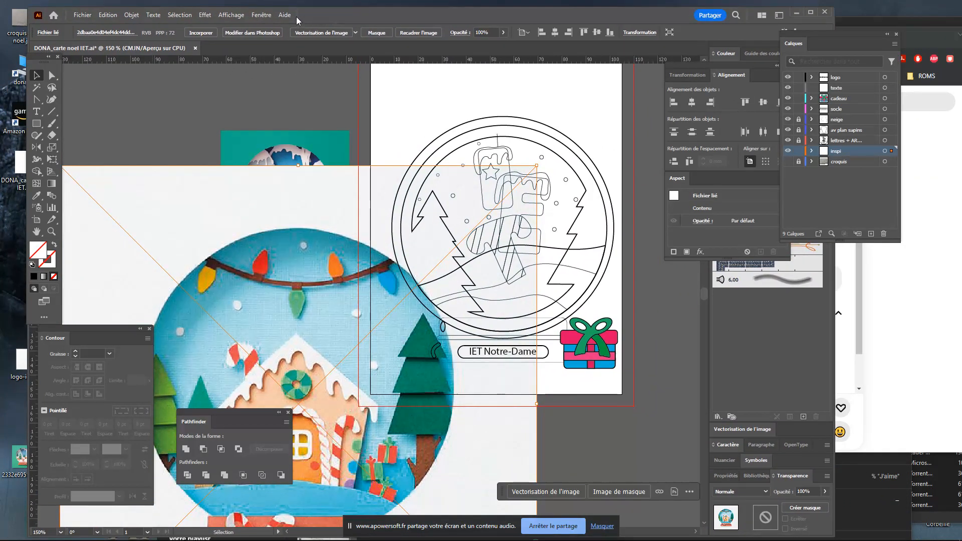
{"action": "left_click", "coordinate": [810, 11]}
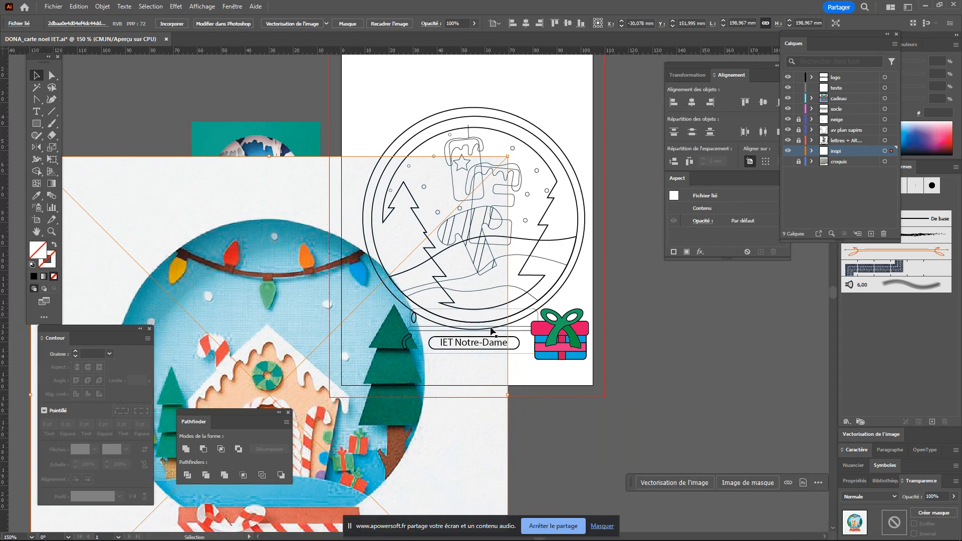
Step: Shift the linked gingerbread house globe image over the artboard and embed it in the document
{"action": "left_click_drag", "start_coordinate": [453, 483], "coordinate": [567, 346]}
{"action": "left_click", "coordinate": [172, 24]}
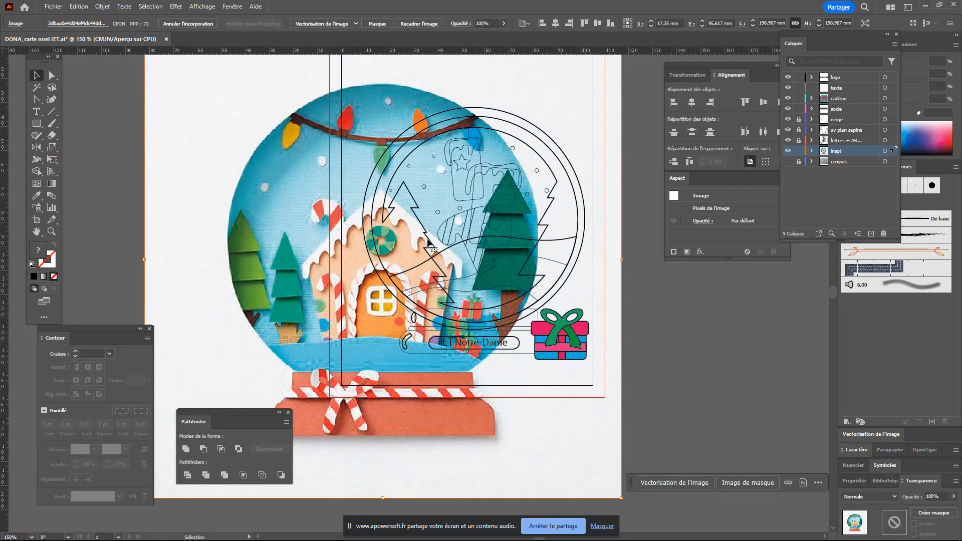
Step: Scale the gingerbread house globe image to about 50 mm square and position it directly below the teal snow globe image
{"action": "mouse_move", "coordinate": [620, 498]}
{"action": "left_mouse_down"}
{"action": "mouse_move", "coordinate": [585, 454]}
{"action": "mouse_move", "coordinate": [504, 389]}
{"action": "mouse_move", "coordinate": [541, 390]}
{"action": "mouse_move", "coordinate": [384, 442]}
{"action": "mouse_move", "coordinate": [496, 409]}
{"action": "mouse_move", "coordinate": [473, 348]}
{"action": "mouse_move", "coordinate": [223, 194]}
{"action": "mouse_move", "coordinate": [208, 79]}
{"action": "mouse_move", "coordinate": [267, 285]}
{"action": "mouse_move", "coordinate": [257, 273]}
{"action": "left_mouse_up"}
{"action": "left_click_drag", "start_coordinate": [284, 345], "coordinate": [315, 370]}
{"action": "left_click_drag", "start_coordinate": [275, 324], "coordinate": [273, 319]}
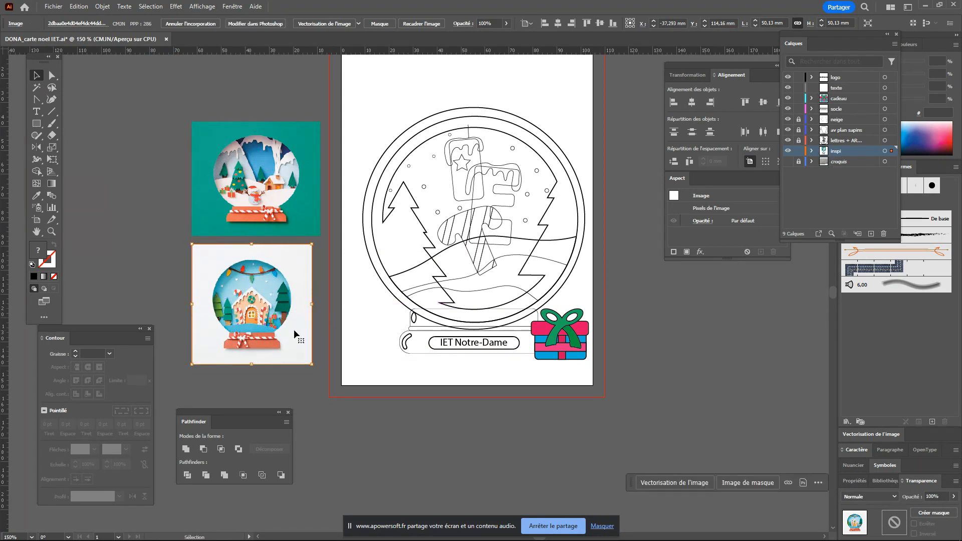
{"action": "left_click_drag", "start_coordinate": [293, 331], "coordinate": [294, 326]}
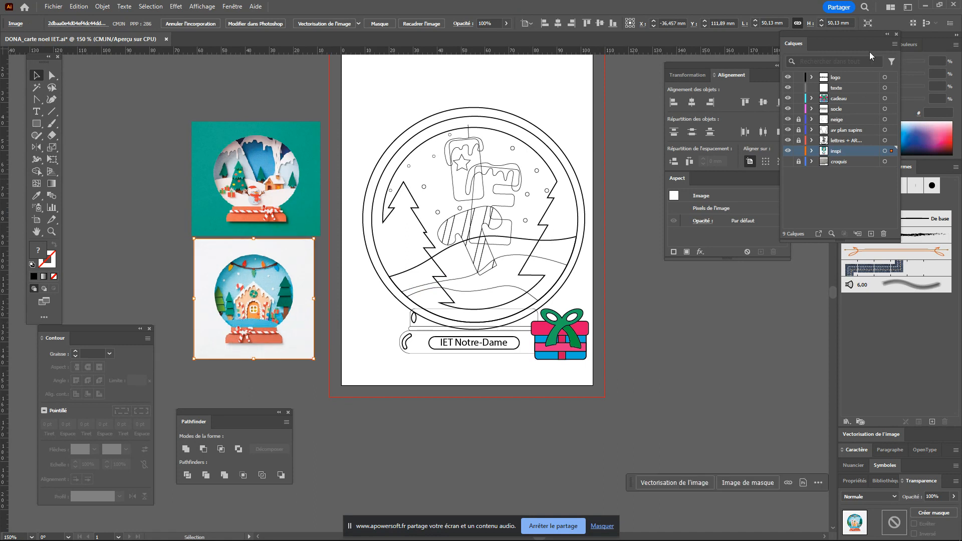
Step: Dock and collapse the Alignement and Aspect panels, and reposition the floating Calques panel beside the artboard
{"action": "left_click_drag", "start_coordinate": [828, 39], "coordinate": [714, 276]}
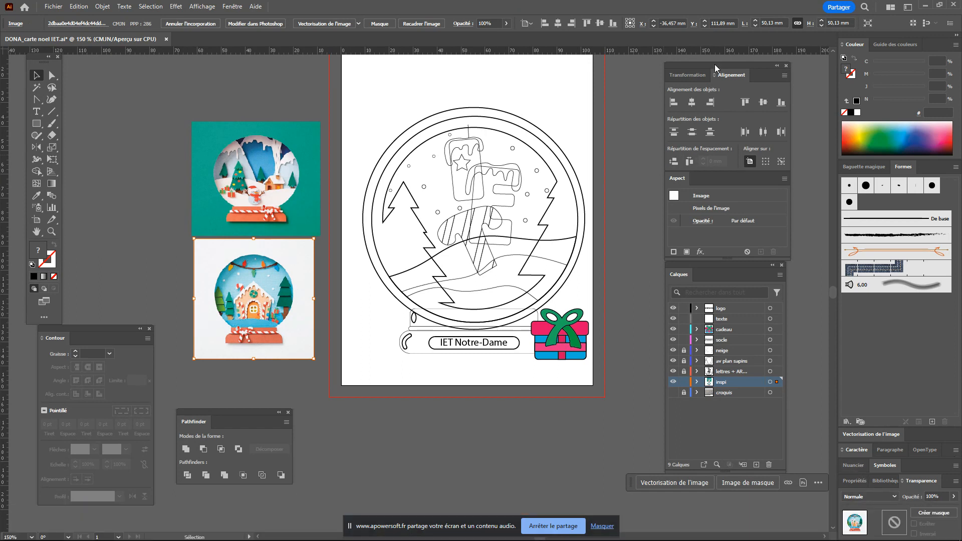
{"action": "left_click_drag", "start_coordinate": [689, 65], "coordinate": [902, 160]}
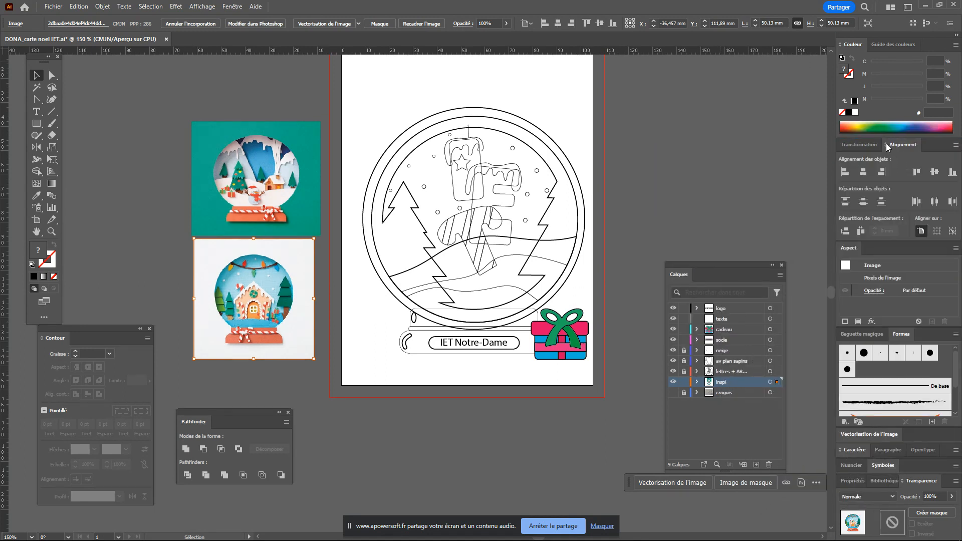
{"action": "left_click", "coordinate": [885, 146]}
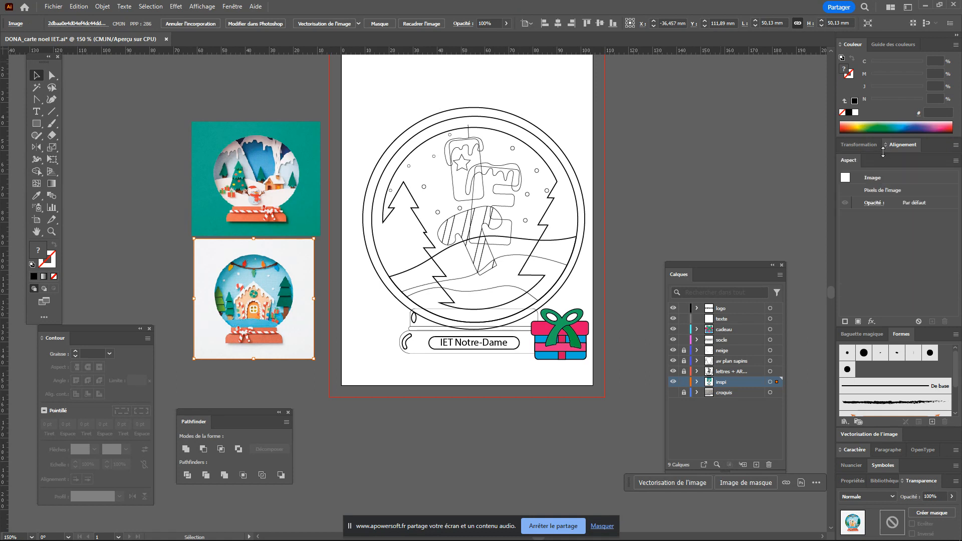
{"action": "left_click", "coordinate": [848, 160]}
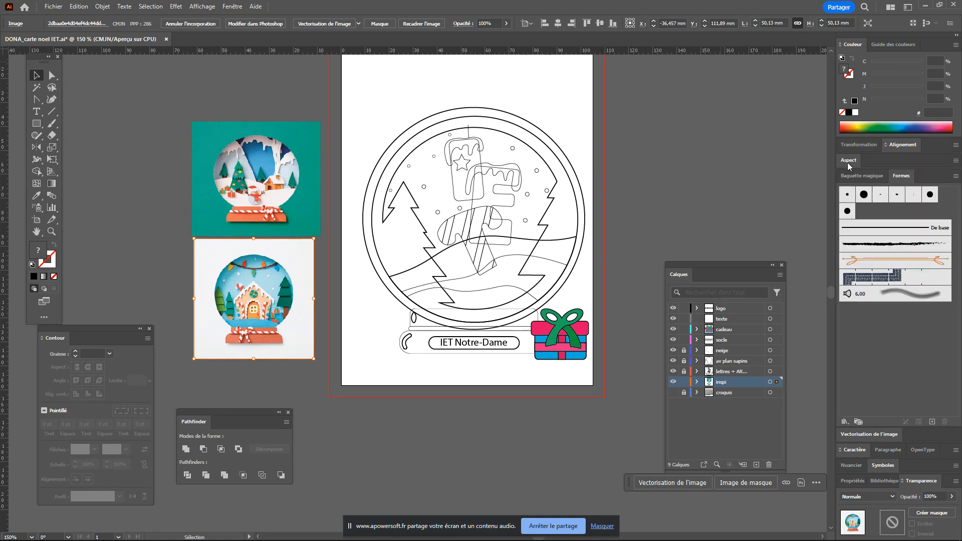
{"action": "left_click_drag", "start_coordinate": [685, 271], "coordinate": [714, 100]}
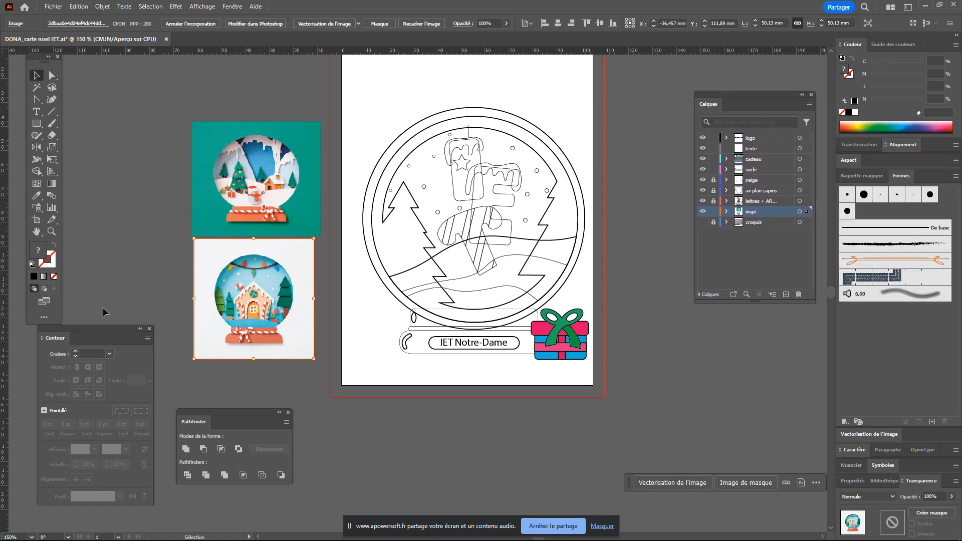
Step: Place the Contour panel collapsed below the Calques panel and dock Pathfinder beside the Formes panel
{"action": "left_click_drag", "start_coordinate": [68, 334], "coordinate": [723, 318]}
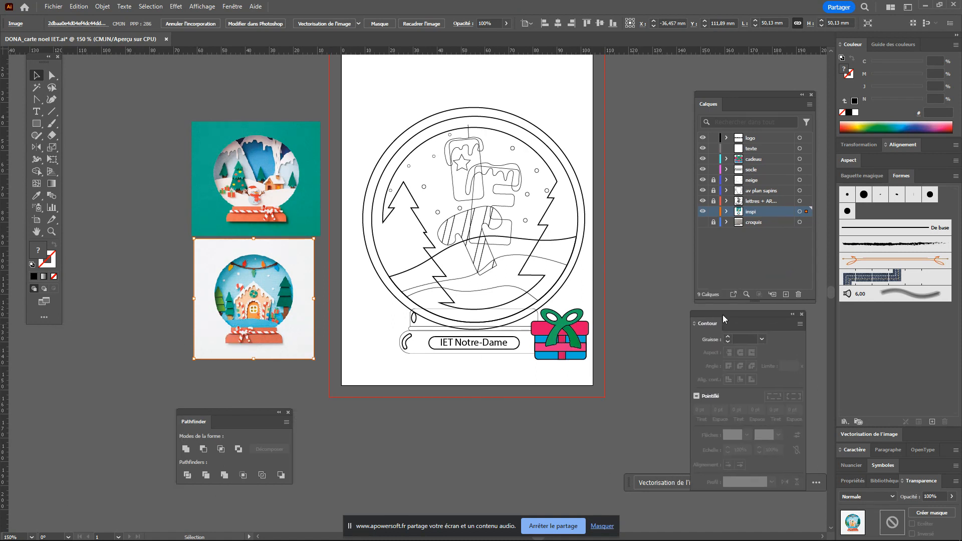
{"action": "left_click", "coordinate": [792, 315]}
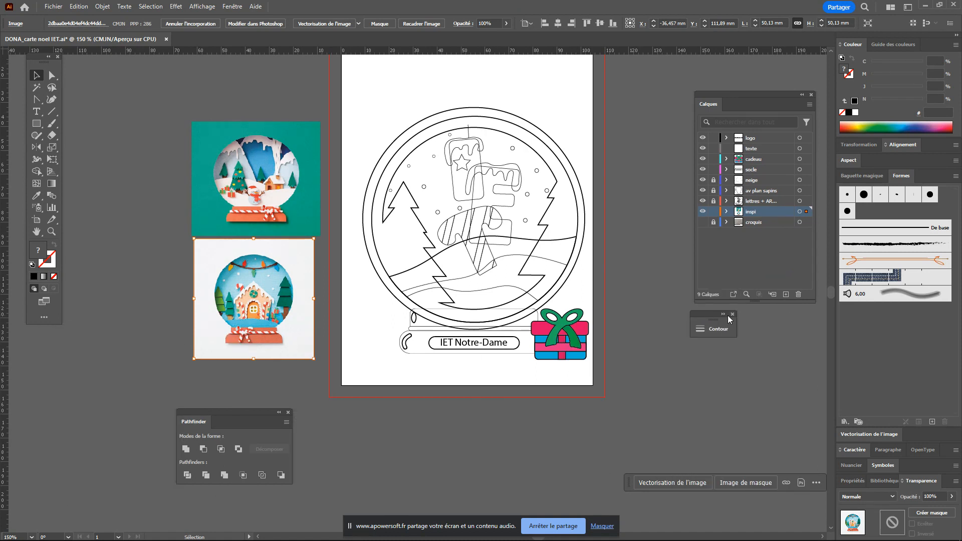
{"action": "left_click_drag", "start_coordinate": [228, 414], "coordinate": [925, 176]}
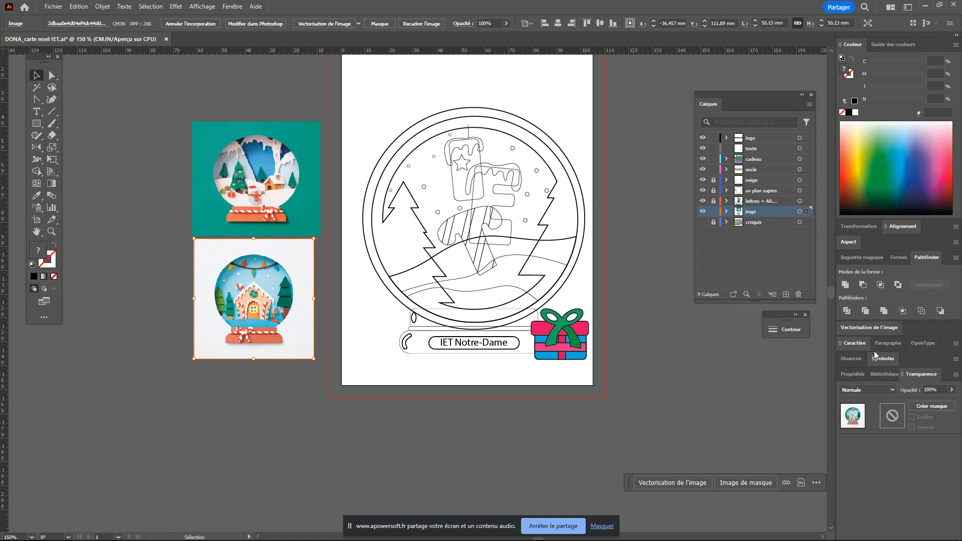
Step: Detach the Nuancier panel, float it beside the reference globe images and lengthen it to show all the swatches
{"action": "left_click", "coordinate": [850, 358]}
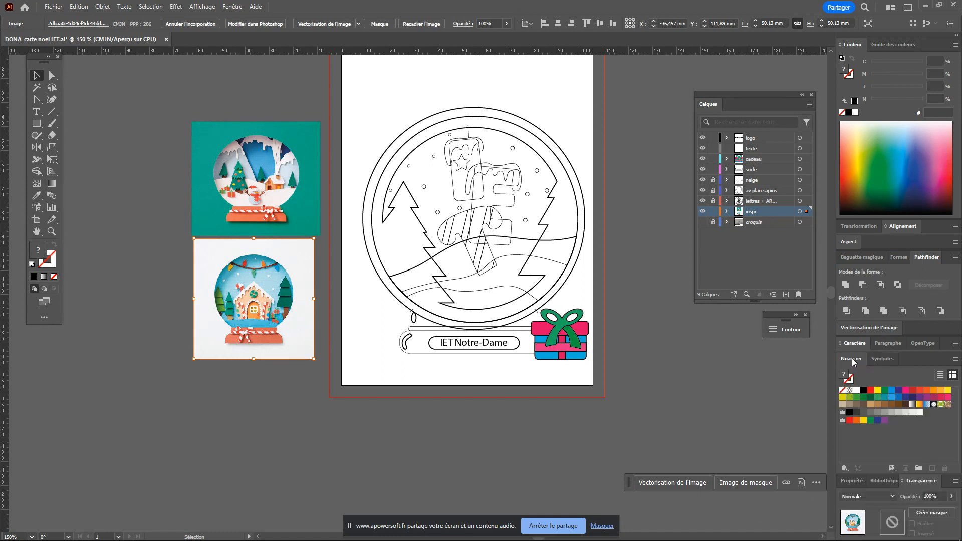
{"action": "left_click_drag", "start_coordinate": [851, 358], "coordinate": [127, 203]}
{"action": "left_click_drag", "start_coordinate": [148, 330], "coordinate": [272, 242]}
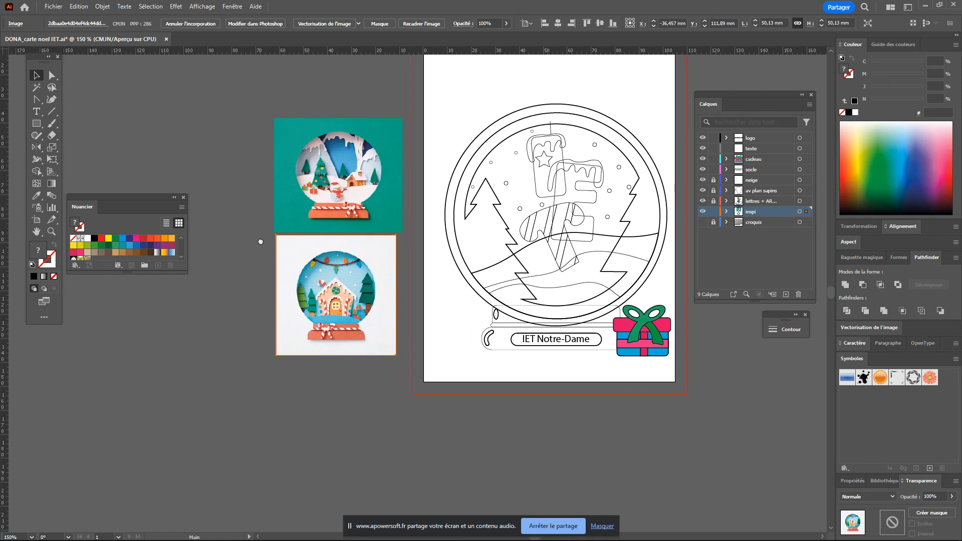
{"action": "left_click_drag", "start_coordinate": [140, 195], "coordinate": [216, 200]}
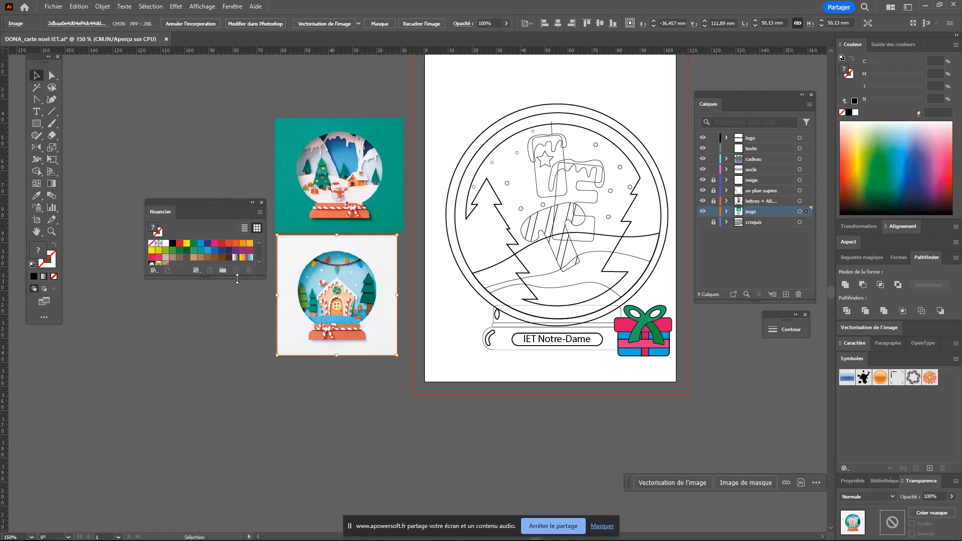
{"action": "left_click_drag", "start_coordinate": [206, 279], "coordinate": [224, 349]}
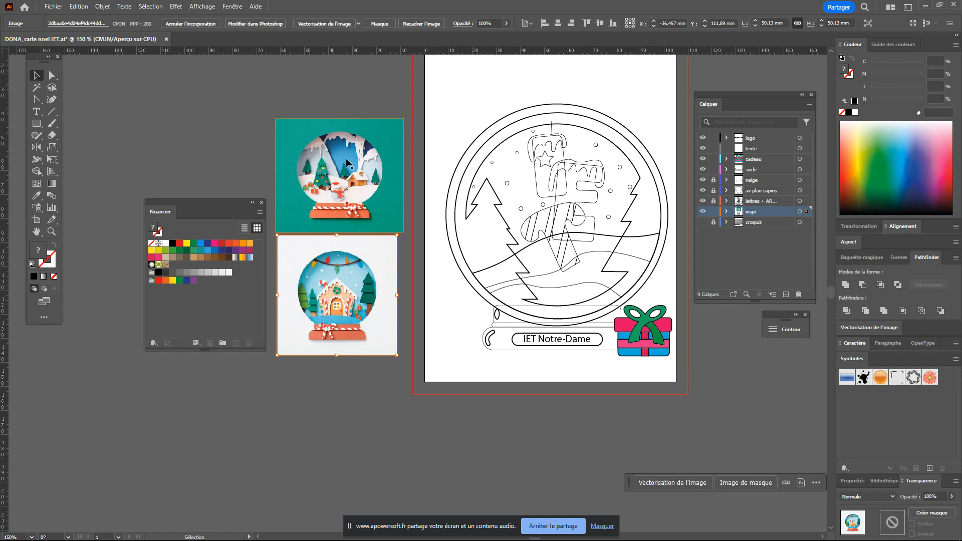
Step: Create a new color group named "carte de noel" in the Nuancier panel
{"action": "scroll", "coordinate": [281, 283], "scroll_direction": "up", "scroll_amount": 2}
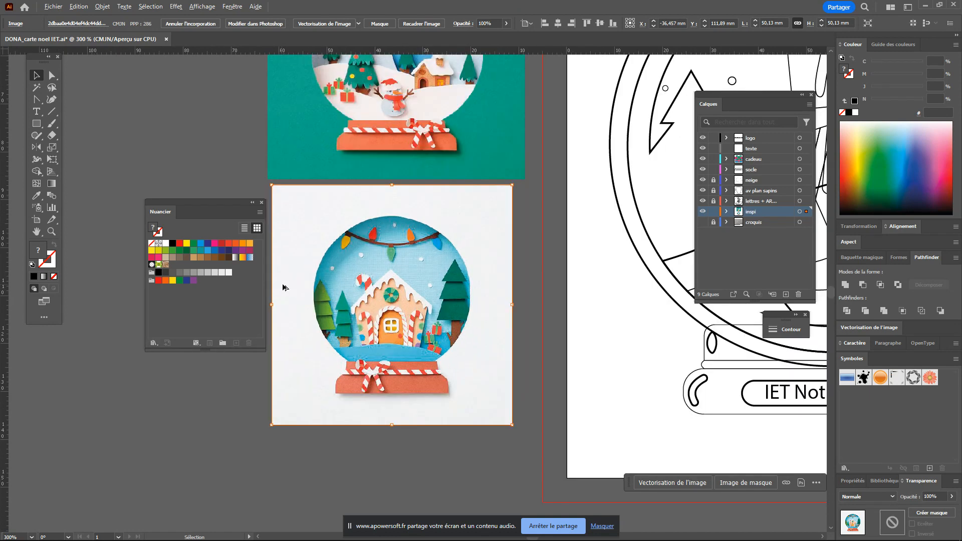
{"action": "left_click_drag", "start_coordinate": [367, 163], "coordinate": [442, 289]}
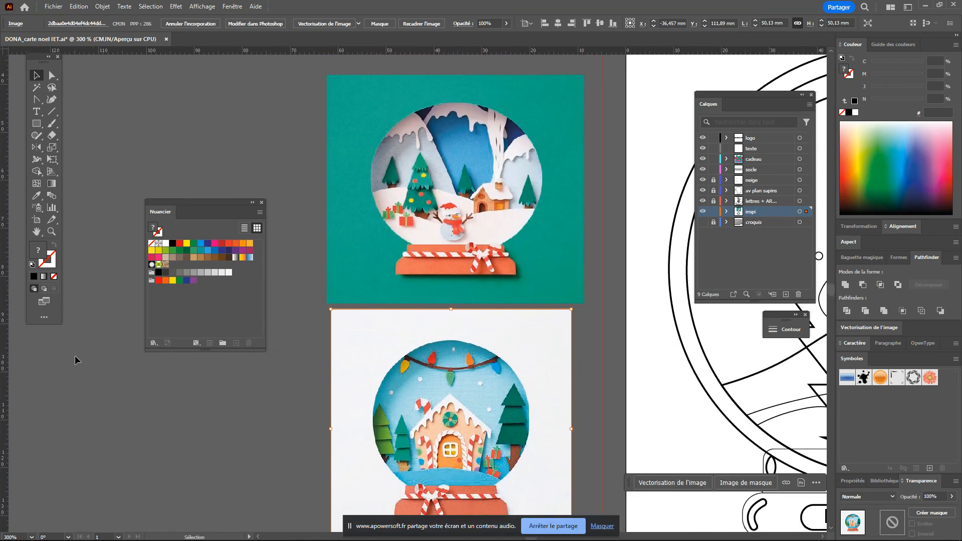
{"action": "left_click", "coordinate": [222, 343]}
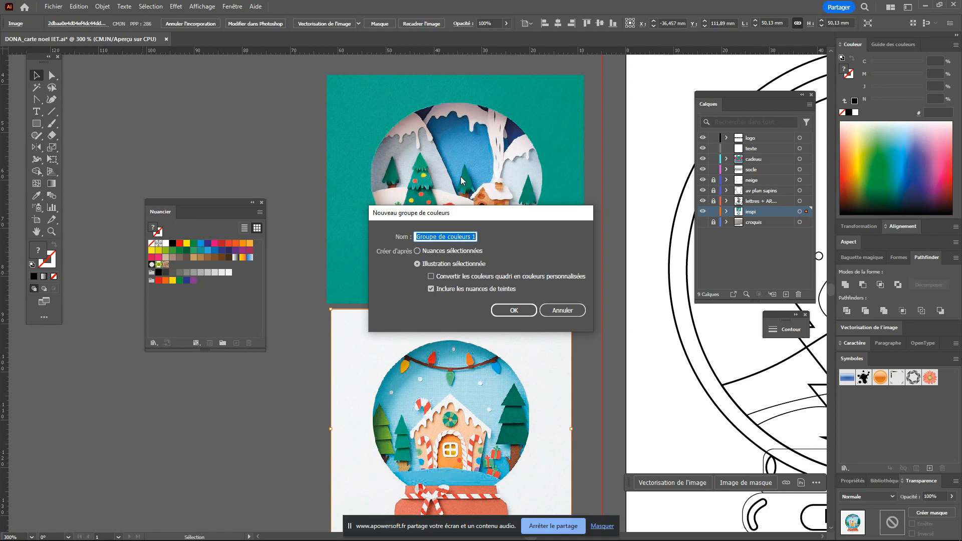
{"action": "type", "text": "carte de noel"}
{"action": "key", "text": "Return"}
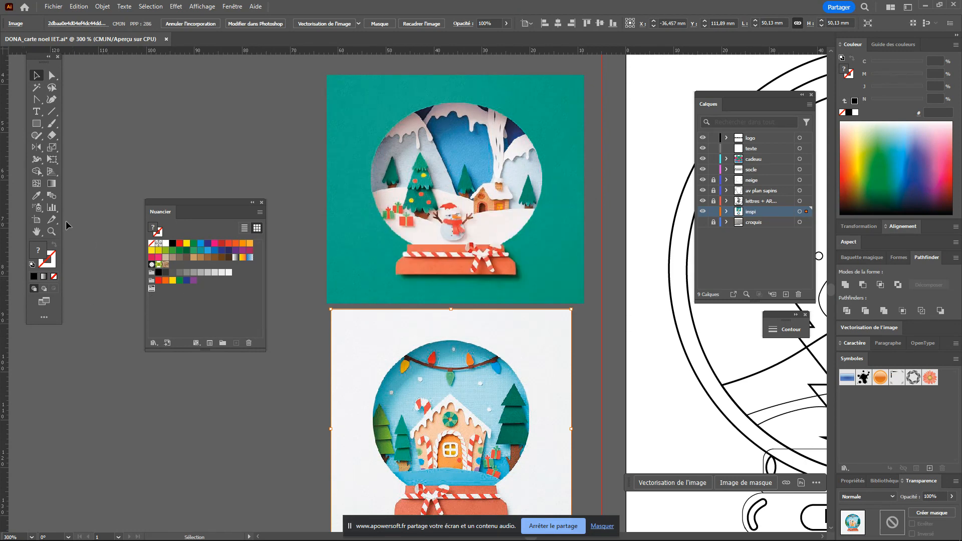
Step: Activate the Pipette tool and shift the floating toolbar slightly closer to the workspace edge
{"action": "left_click", "coordinate": [38, 198]}
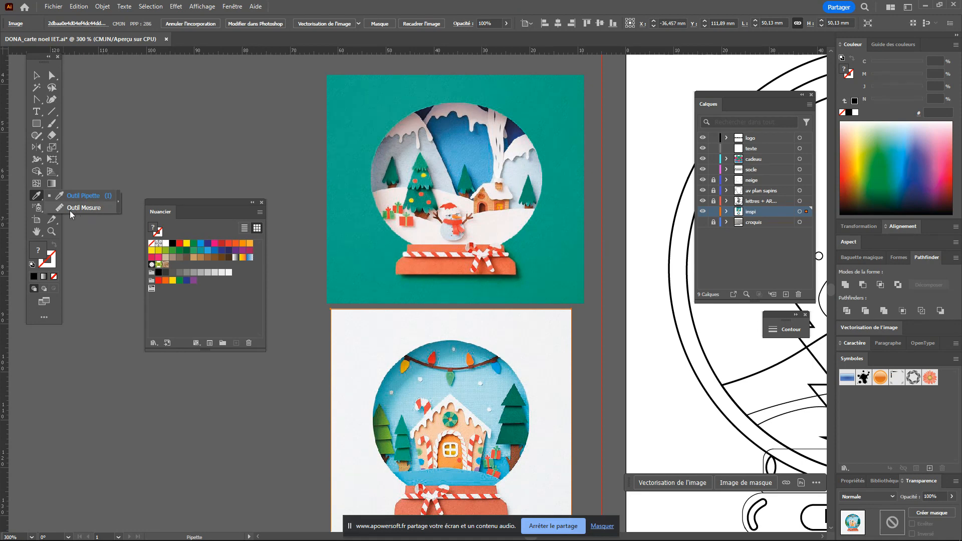
{"action": "left_click", "coordinate": [31, 195]}
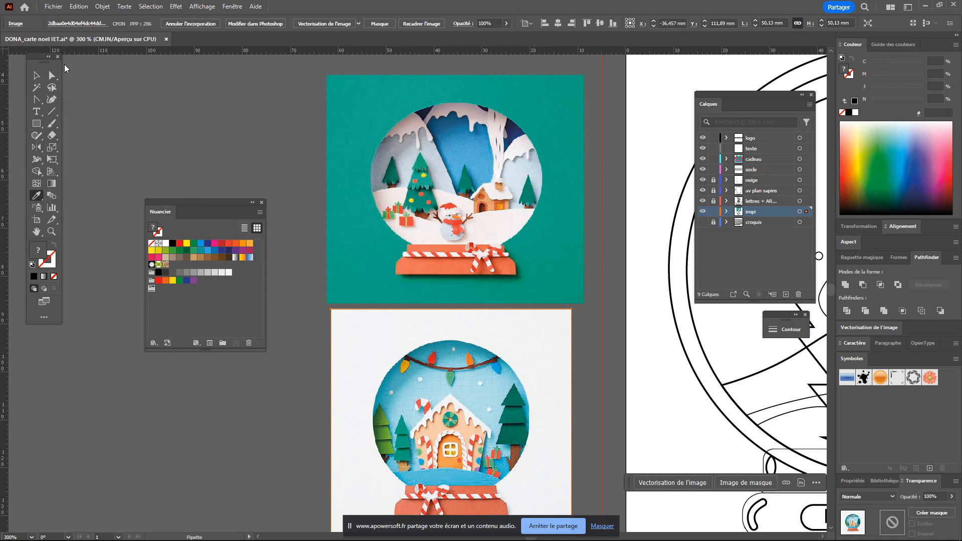
{"action": "mouse_move", "coordinate": [46, 53]}
{"action": "left_mouse_down"}
{"action": "mouse_move", "coordinate": [73, 94]}
{"action": "mouse_move", "coordinate": [40, 98]}
{"action": "mouse_move", "coordinate": [34, 64]}
{"action": "left_mouse_up"}
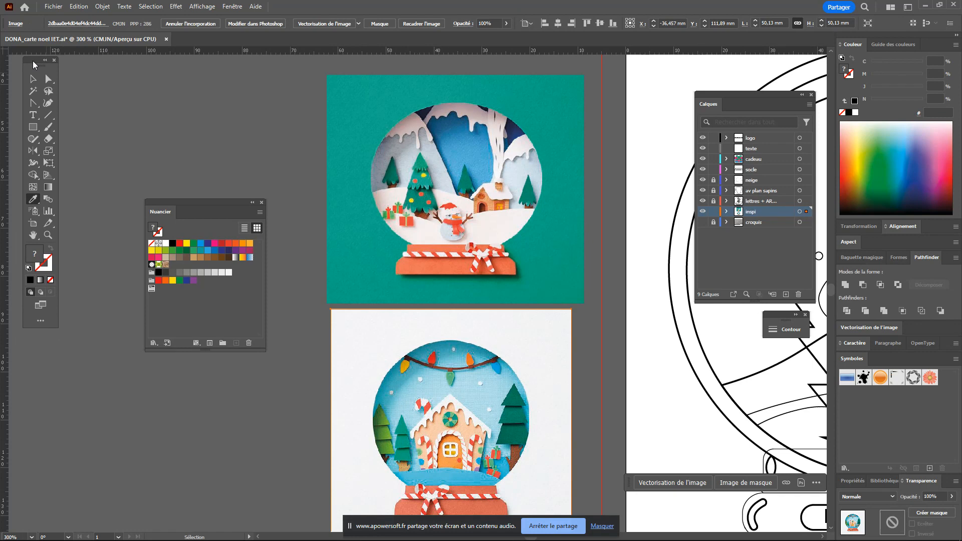
Step: Switch the toolbar to the De base set and return it to the Avancé set
{"action": "left_click", "coordinate": [232, 6]}
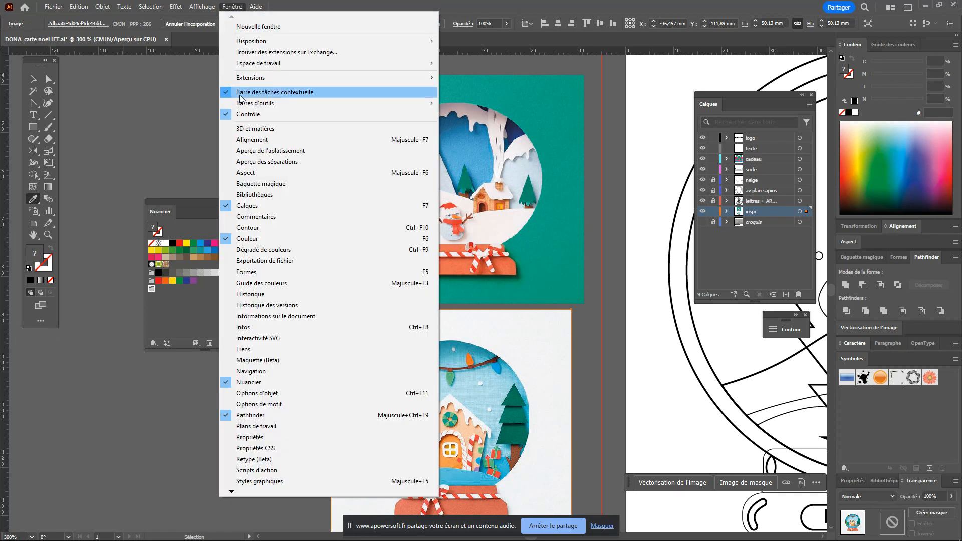
{"action": "mouse_move", "coordinate": [244, 103]}
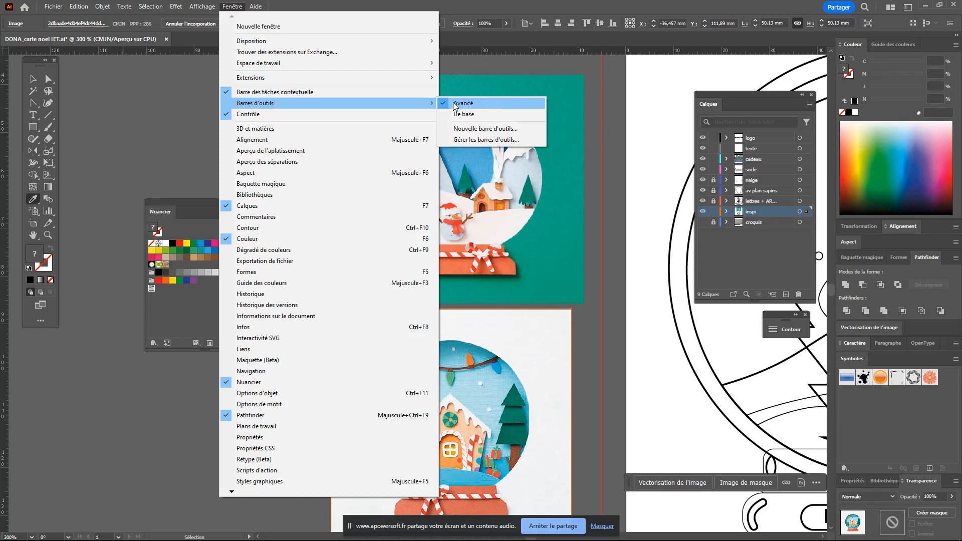
{"action": "left_click", "coordinate": [460, 115]}
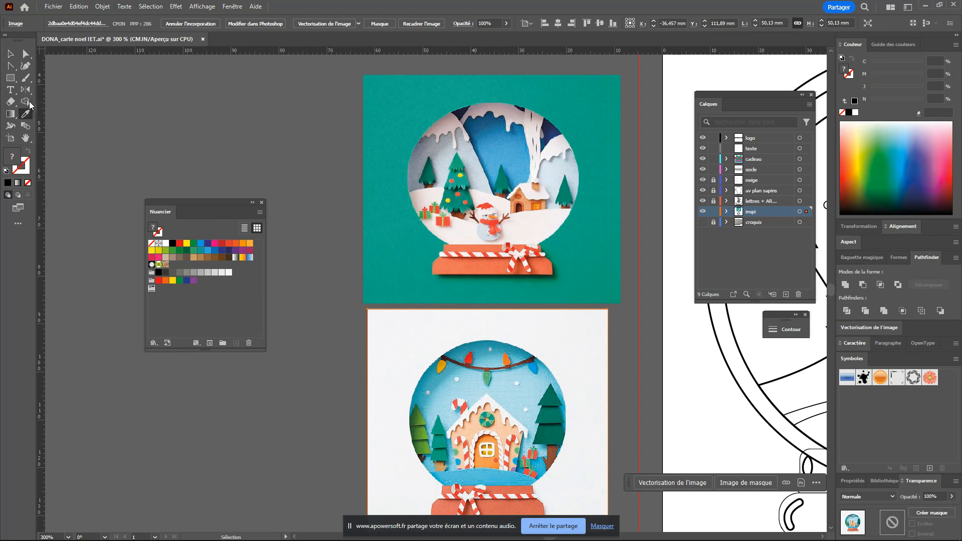
{"action": "left_click", "coordinate": [256, 6]}
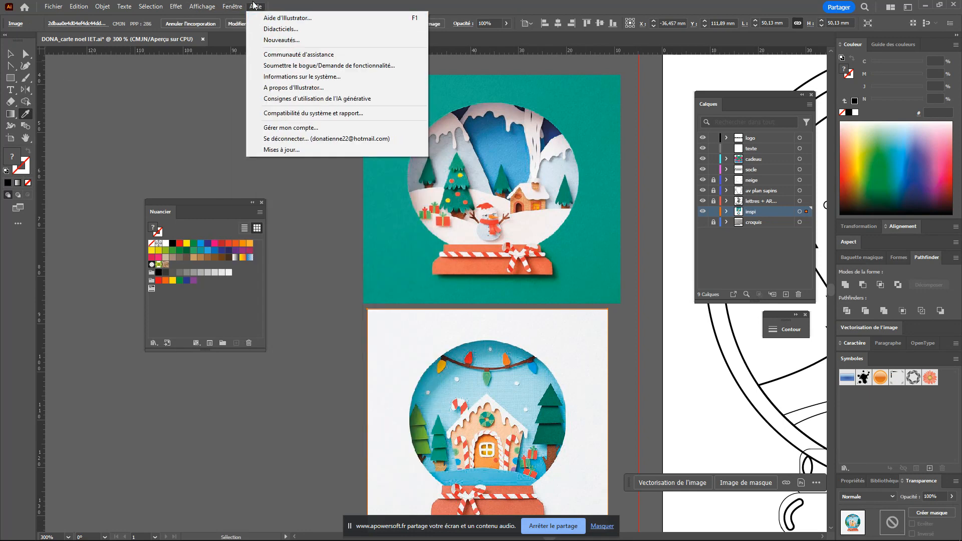
{"action": "mouse_move", "coordinate": [232, 6]}
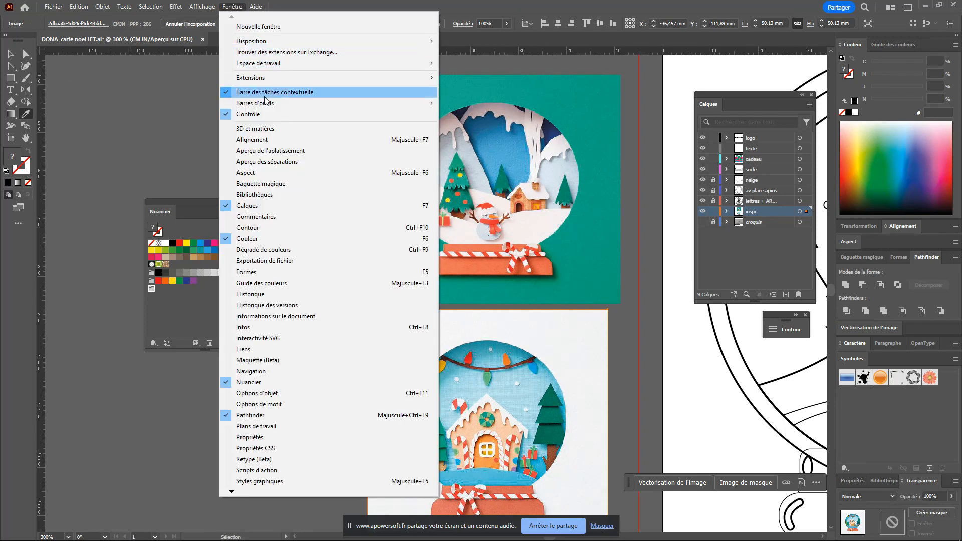
{"action": "mouse_move", "coordinate": [380, 103]}
{"action": "left_click", "coordinate": [466, 104]}
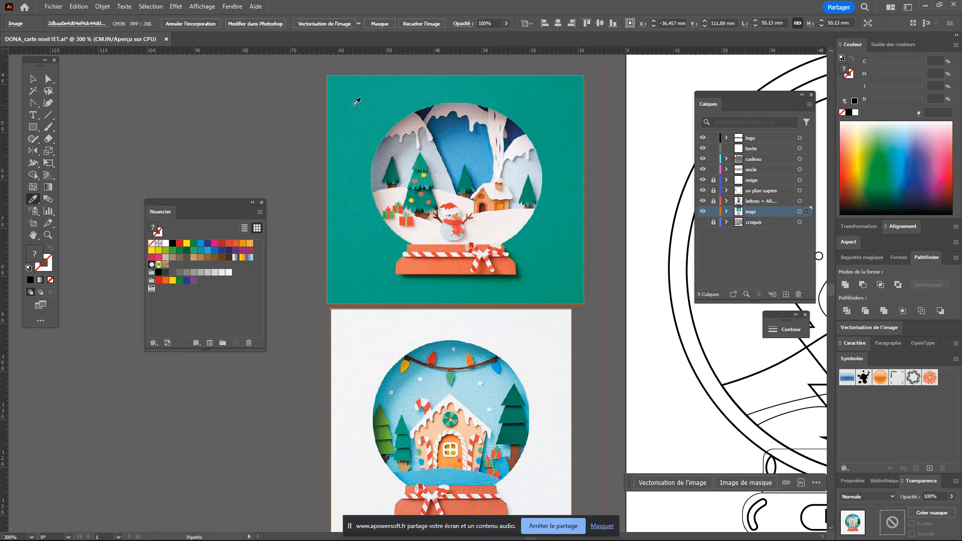
Step: Sample the teal background of the snowman globe image, save it as a global swatch and move it into the carte de noel group
{"action": "left_click", "coordinate": [381, 102]}
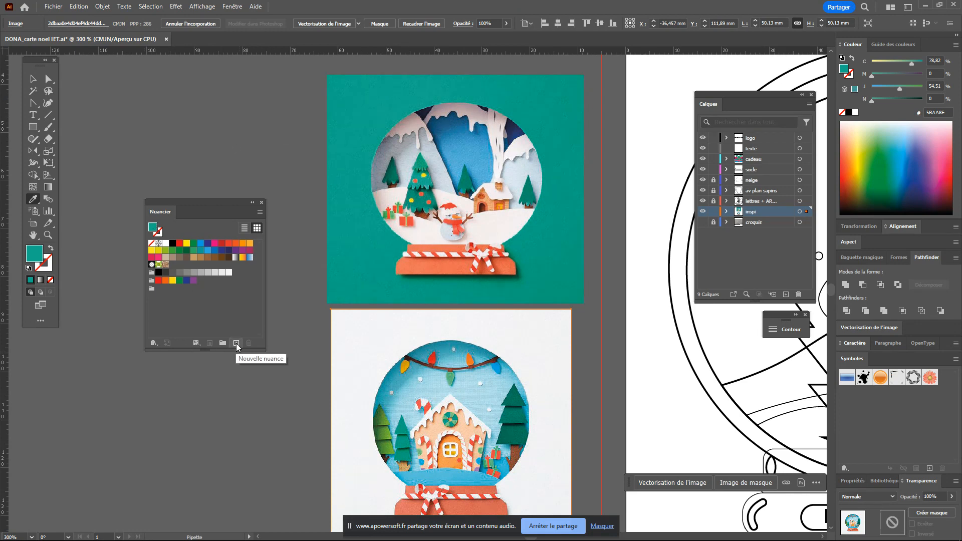
{"action": "left_click", "coordinate": [236, 343]}
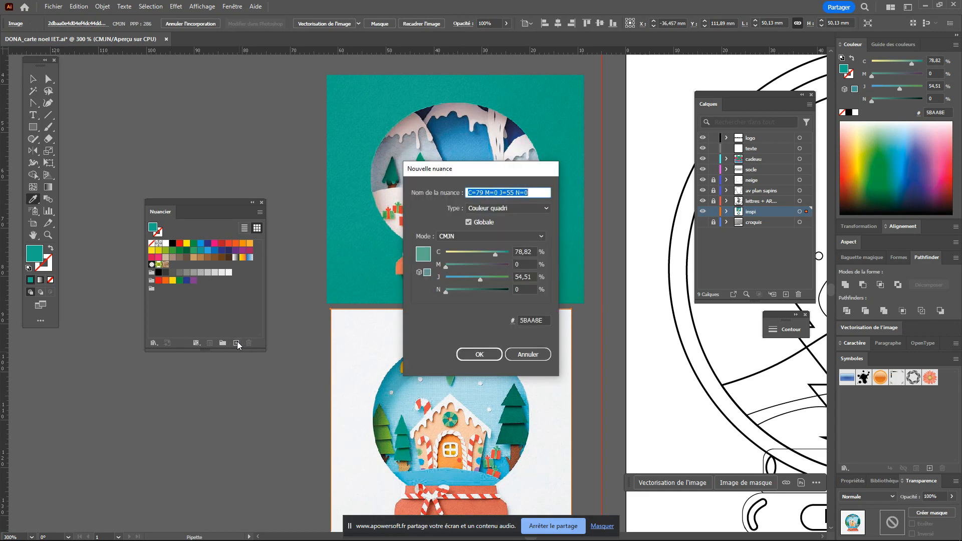
{"action": "left_click", "coordinate": [483, 357]}
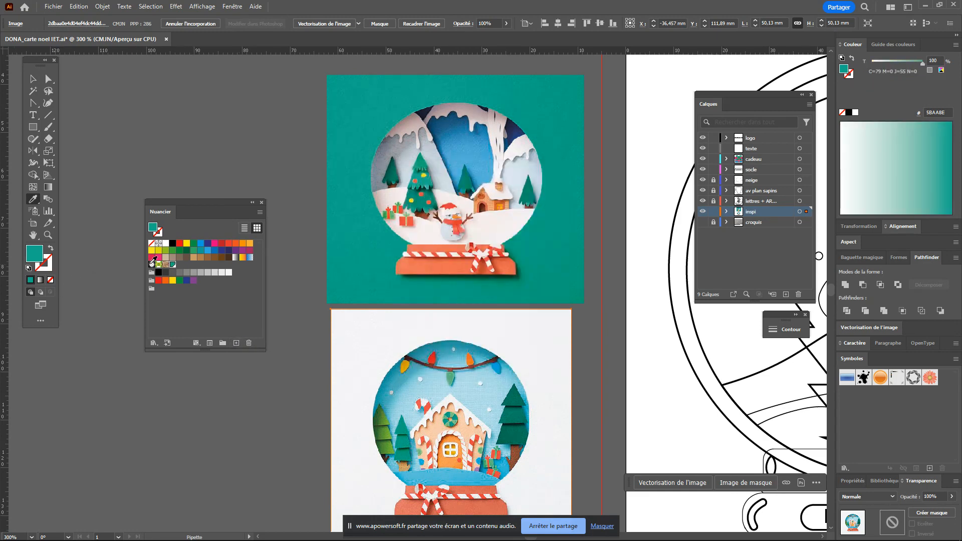
{"action": "left_click_drag", "start_coordinate": [172, 269], "coordinate": [151, 292]}
Step: Sample the blue sky inside the snowman globe and save it as a global swatch in the carte de noel group
{"action": "left_click", "coordinate": [484, 160]}
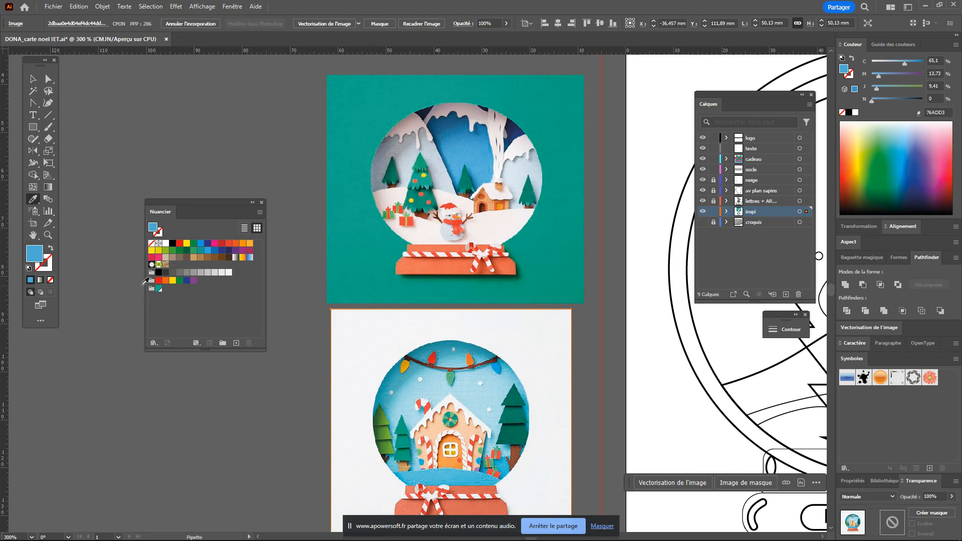
{"action": "left_click", "coordinate": [236, 343]}
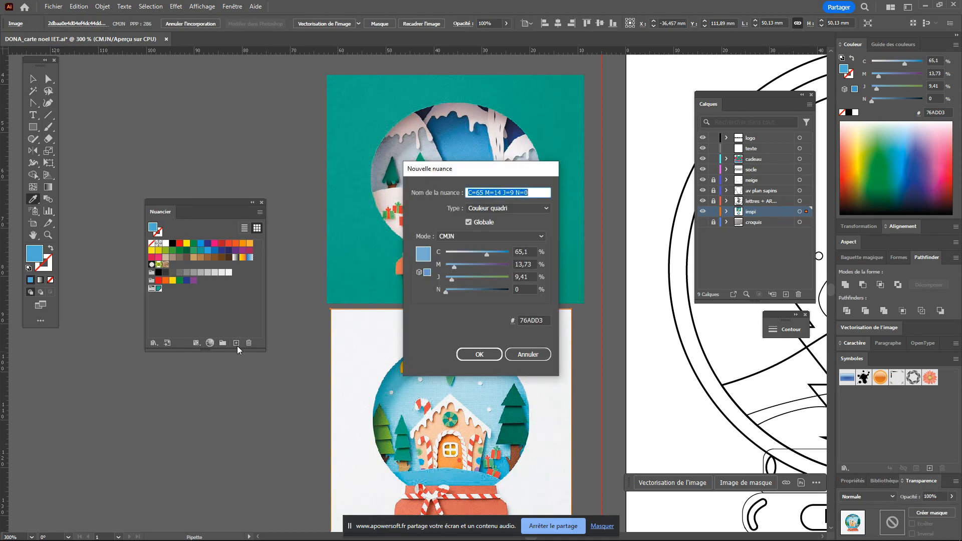
{"action": "left_click", "coordinate": [479, 354]}
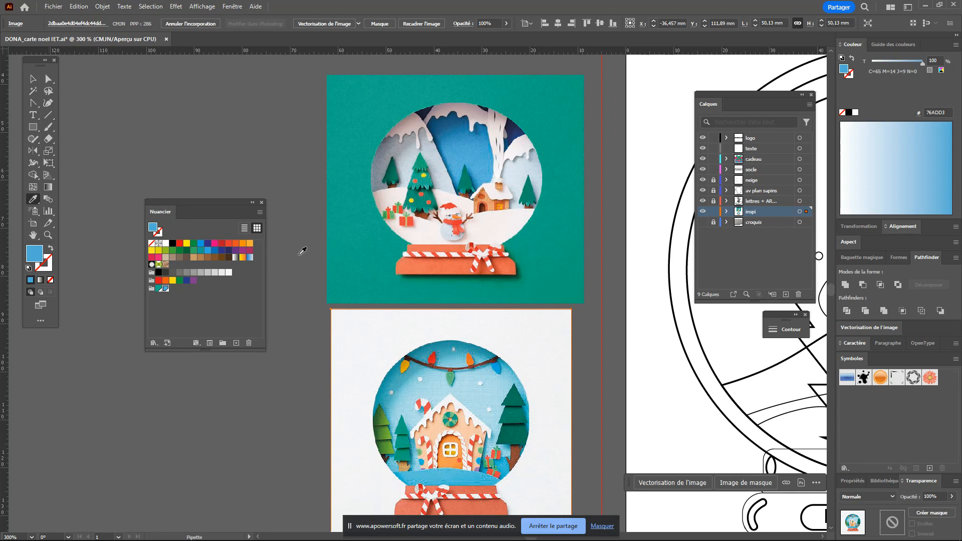
Step: Sample the coral base of the snowman globe and save it as a global swatch in the carte de noel group
{"action": "left_click", "coordinate": [434, 266]}
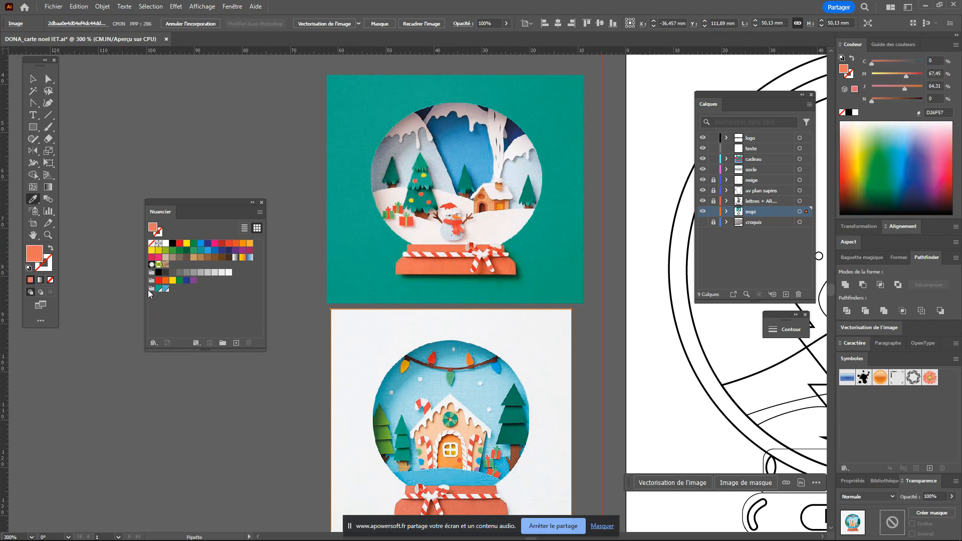
{"action": "left_click", "coordinate": [151, 289]}
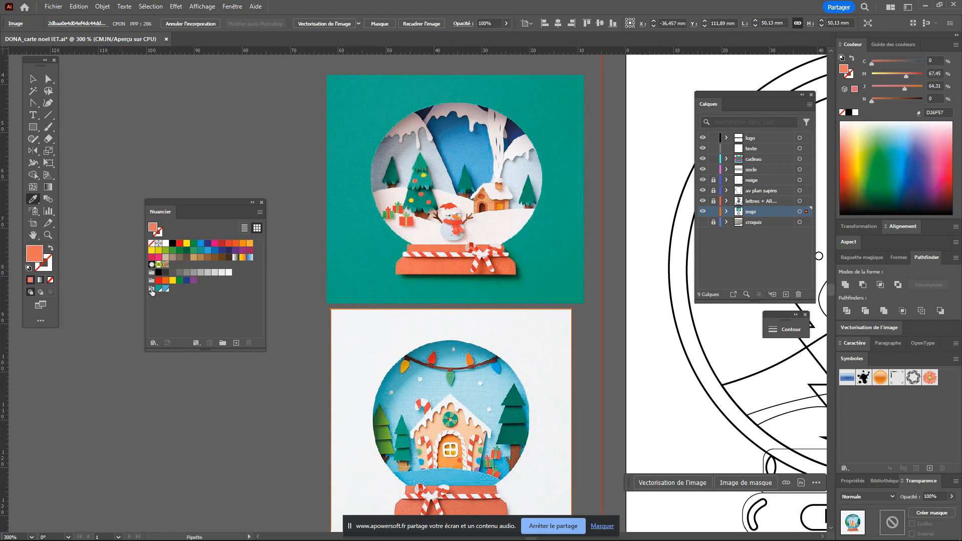
{"action": "left_click", "coordinate": [236, 343]}
{"action": "left_click", "coordinate": [481, 354]}
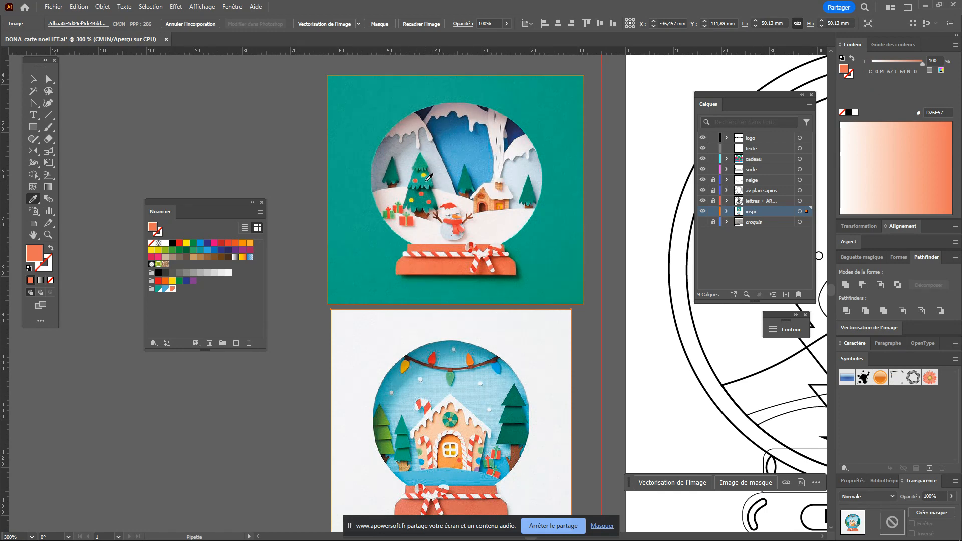
Step: Sample a red stripe of the ribbon on the snowman globe's base and save it as a global swatch in the carte de noel group
{"action": "key", "text": "ctrl"}
{"action": "scroll", "coordinate": [507, 314], "scroll_direction": "left", "scroll_amount": 2}
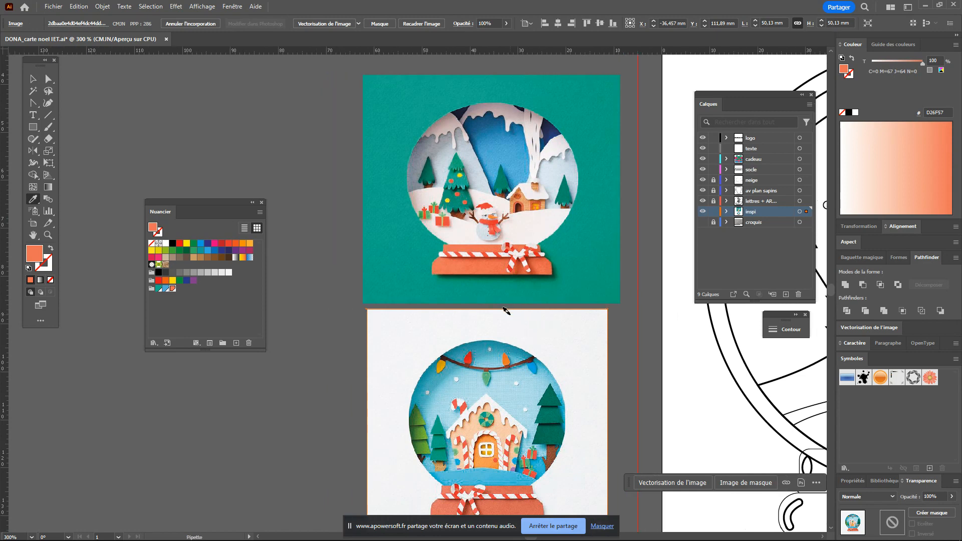
{"action": "scroll", "coordinate": [506, 311], "scroll_direction": "up", "scroll_amount": 2}
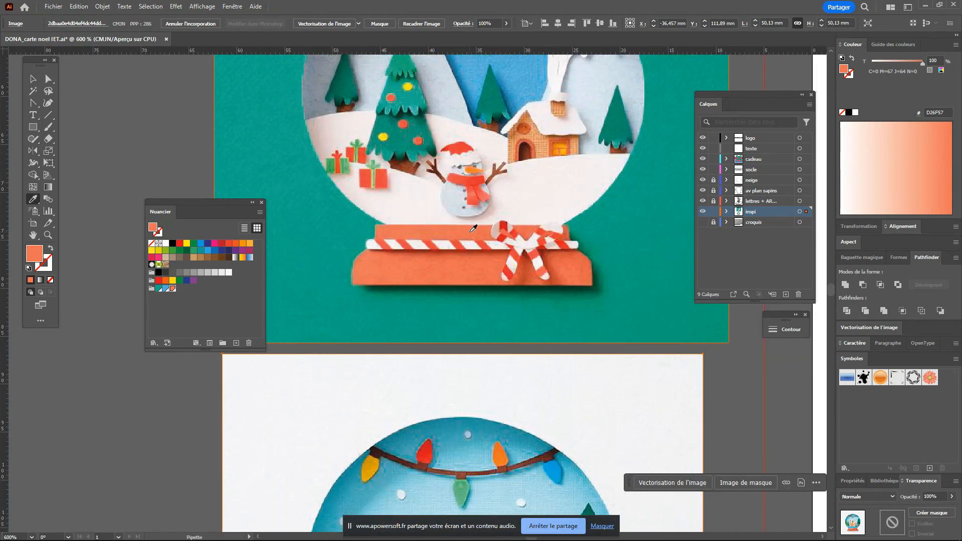
{"action": "left_click", "coordinate": [486, 244]}
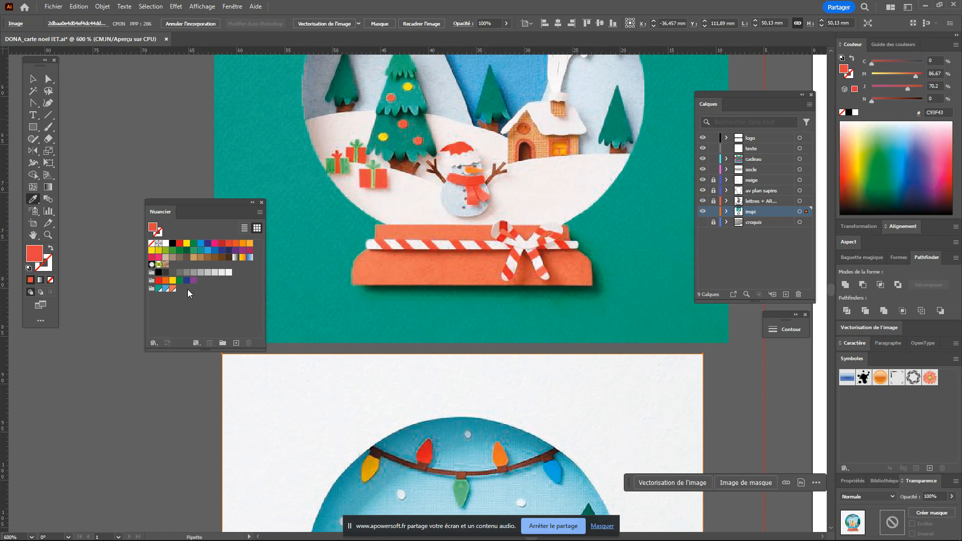
{"action": "left_click", "coordinate": [151, 288]}
{"action": "left_click", "coordinate": [236, 343]}
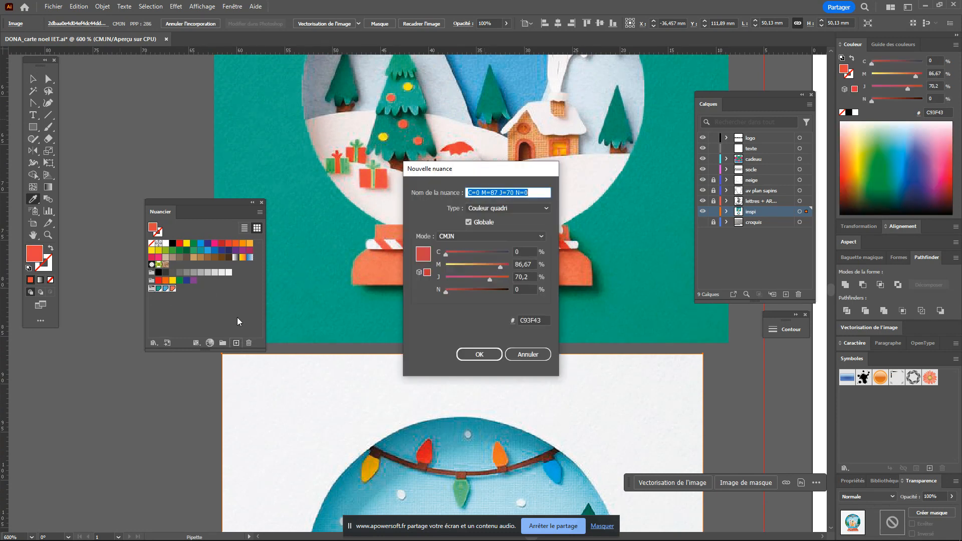
{"action": "left_click", "coordinate": [468, 354]}
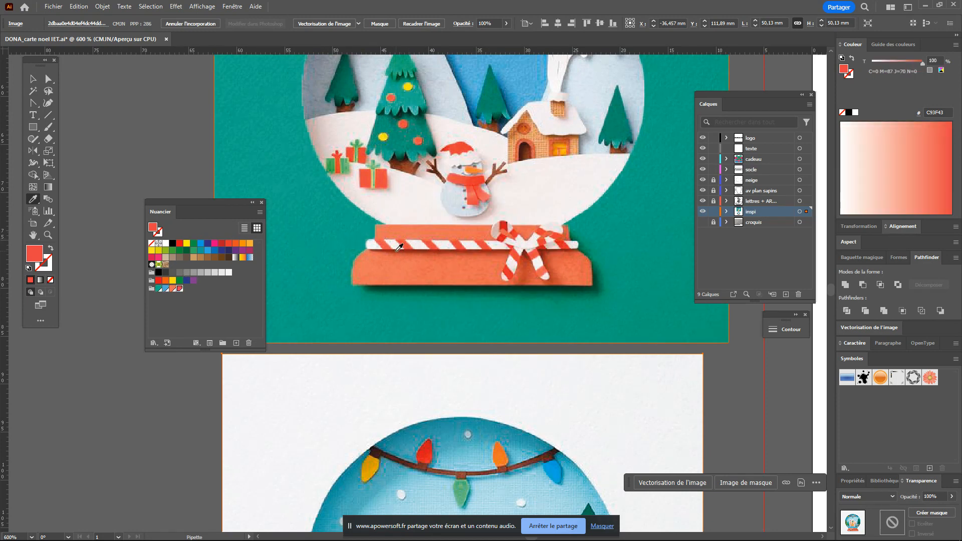
Step: Sample the ribbon's white stripe, switch to pure white instead, and save it as a global swatch in the carte de noel group
{"action": "left_click", "coordinate": [446, 245]}
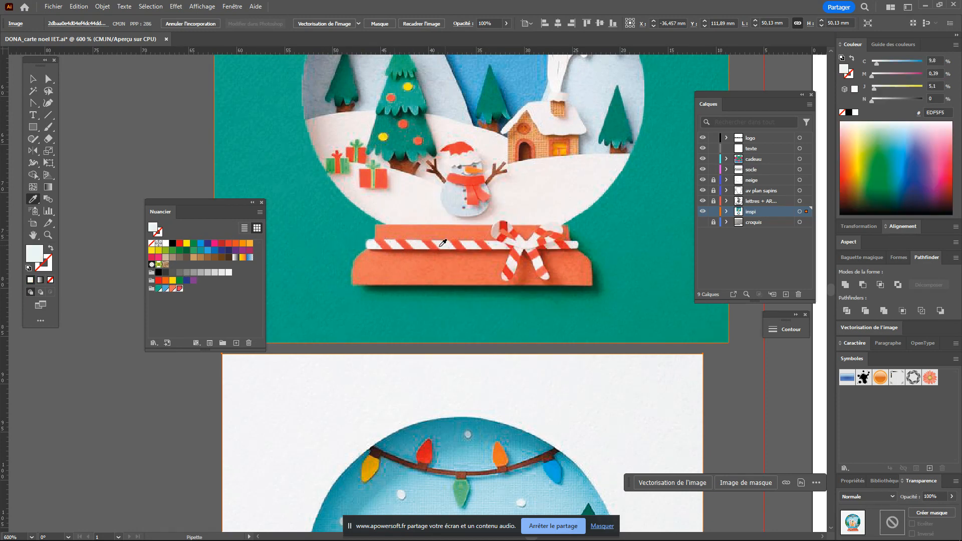
{"action": "left_click", "coordinate": [166, 244]}
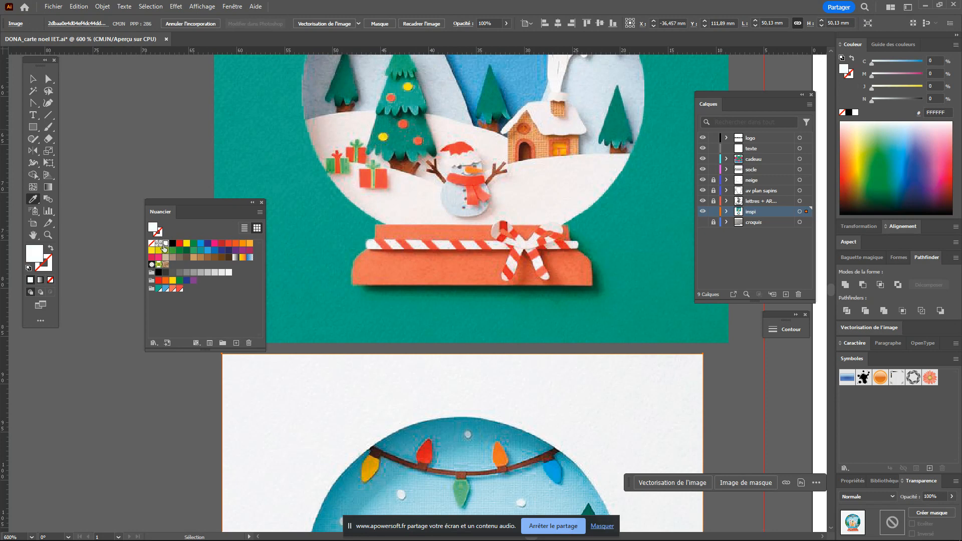
{"action": "left_click", "coordinate": [152, 289]}
{"action": "left_click", "coordinate": [236, 343]}
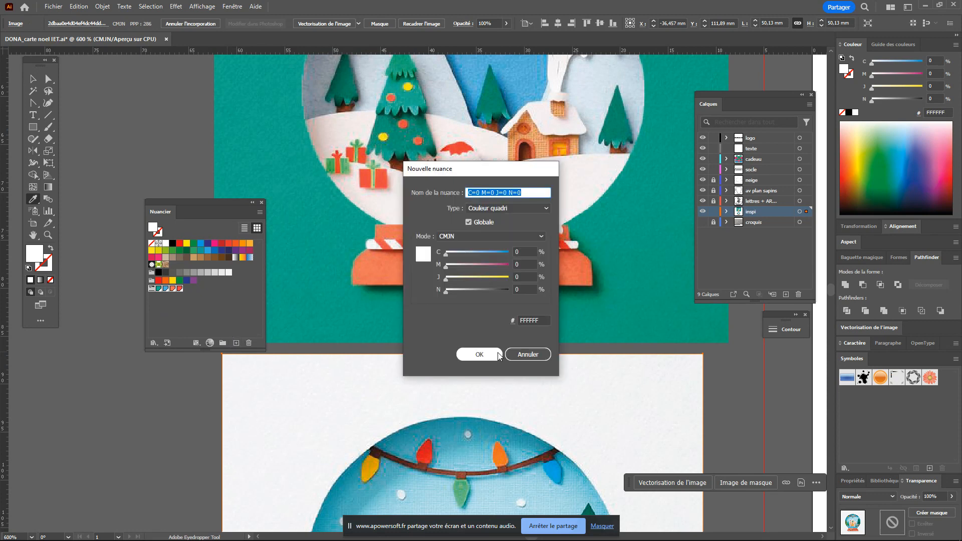
{"action": "left_click", "coordinate": [479, 354]}
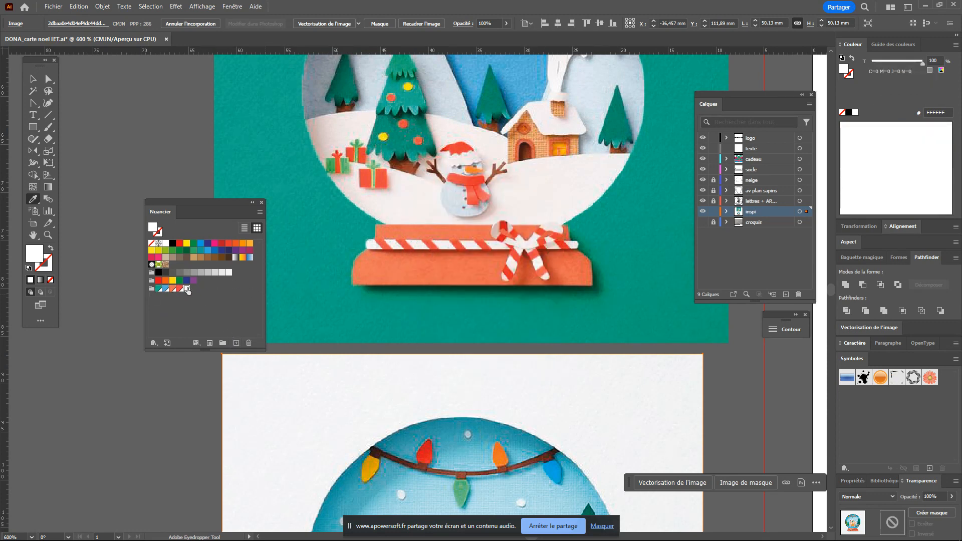
Step: Sample the dark navy mountain inside the snowman globe and save it as a global swatch in the carte de noel group
{"action": "scroll", "coordinate": [426, 215], "scroll_direction": "up", "scroll_amount": 3}
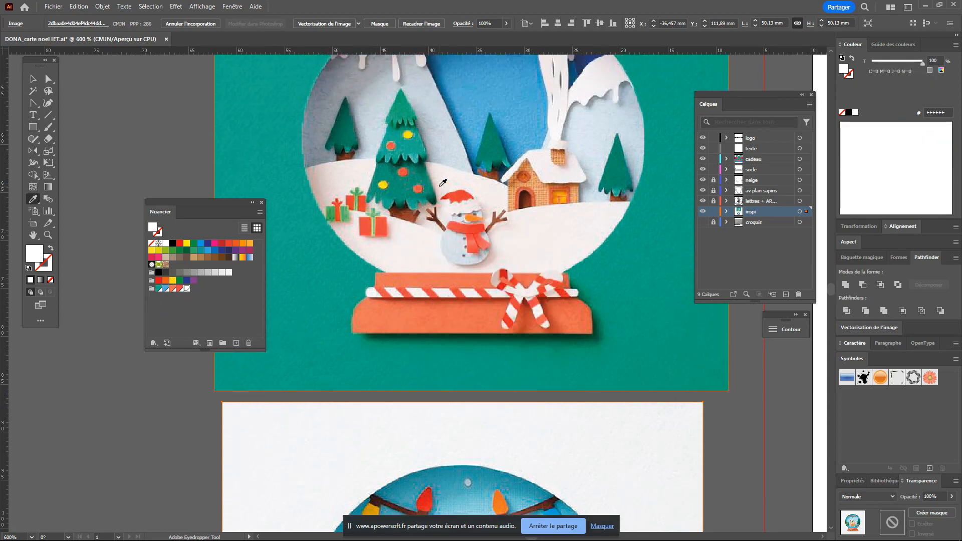
{"action": "scroll", "coordinate": [442, 182], "scroll_direction": "up", "scroll_amount": 2}
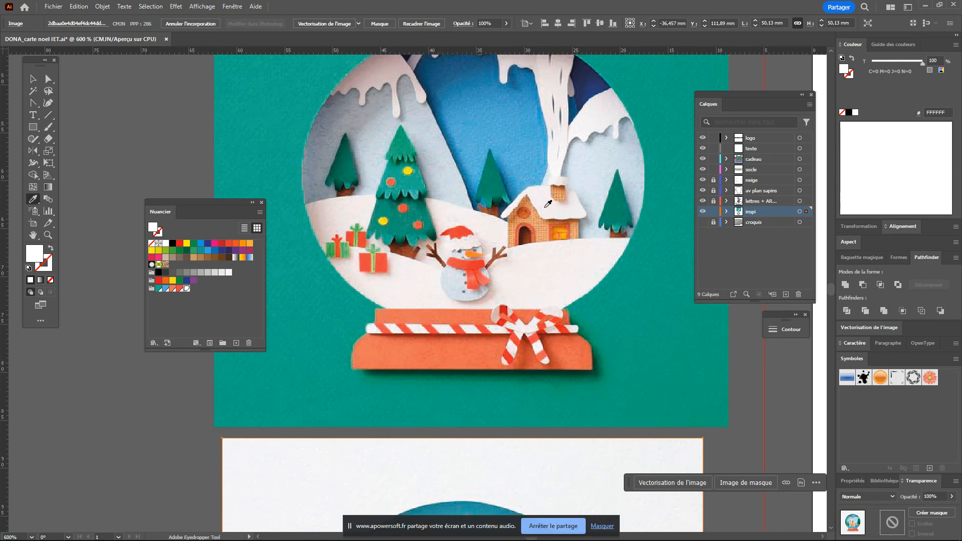
{"action": "left_click", "coordinate": [235, 249]}
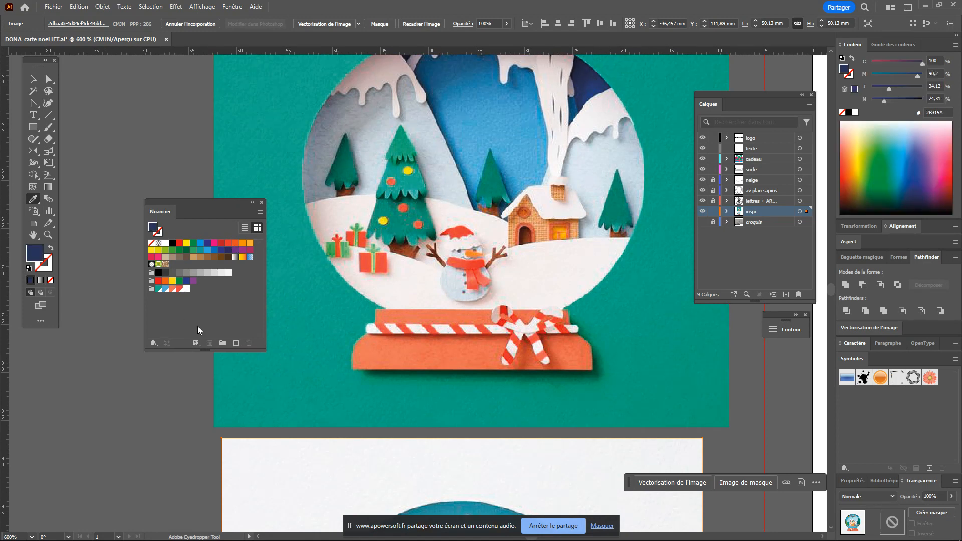
{"action": "left_click", "coordinate": [152, 289]}
{"action": "left_click", "coordinate": [238, 343]}
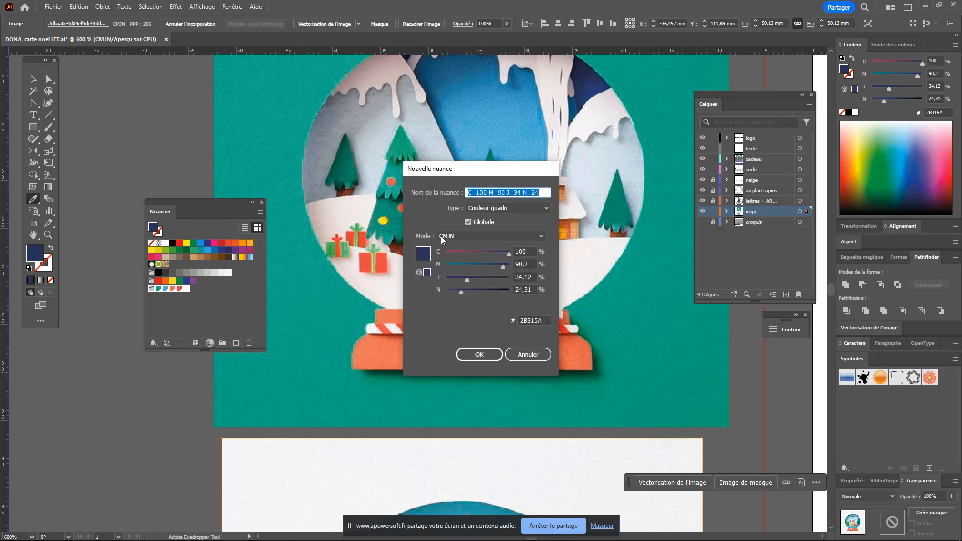
{"action": "left_click", "coordinate": [479, 354]}
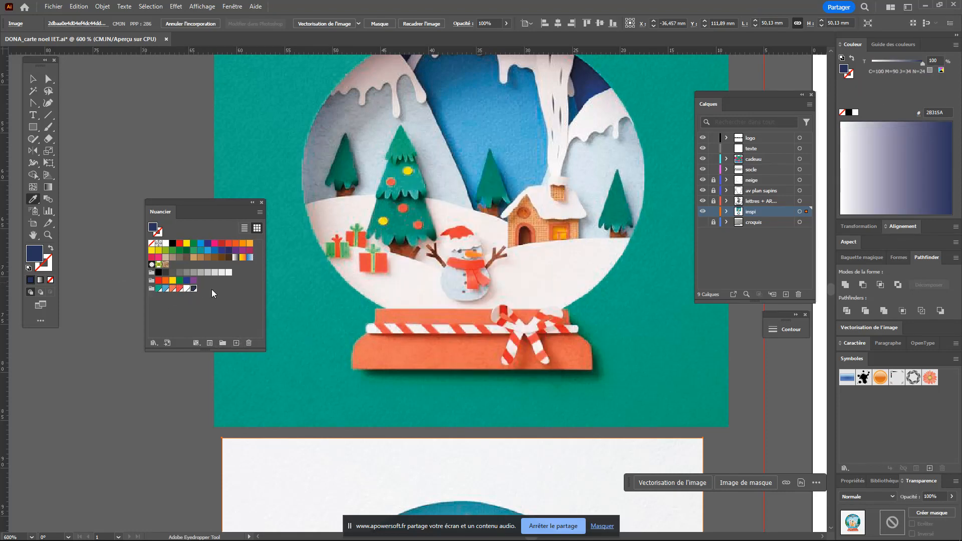
Step: Sample a yellow ornament on the Christmas tree and save it as a global swatch in the carte de noel group
{"action": "left_click", "coordinate": [404, 174]}
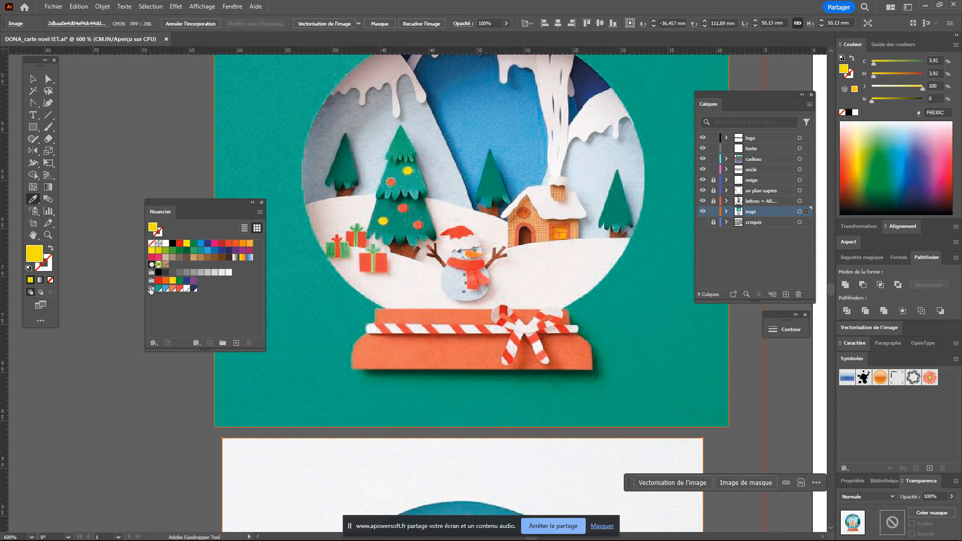
{"action": "left_click", "coordinate": [150, 289]}
{"action": "left_click", "coordinate": [236, 343]}
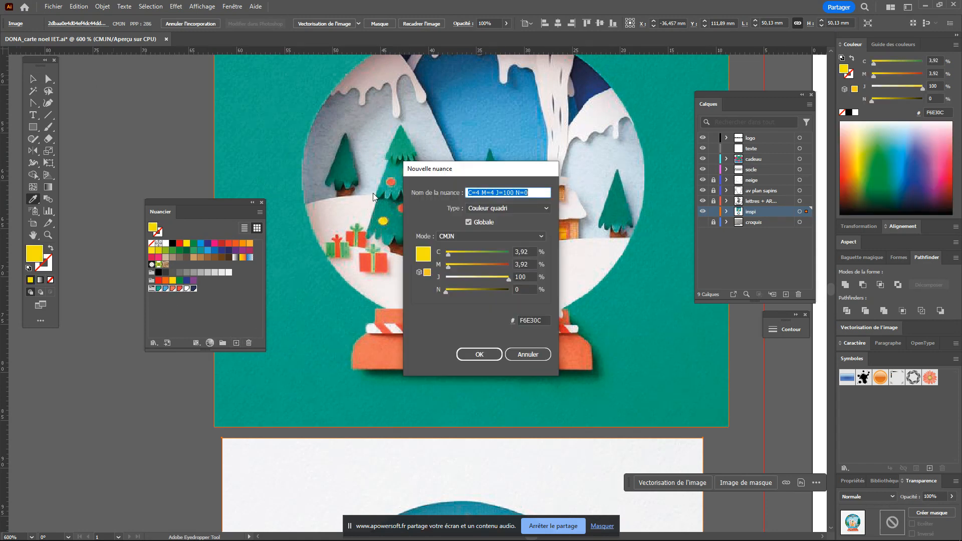
{"action": "left_click", "coordinate": [498, 351]}
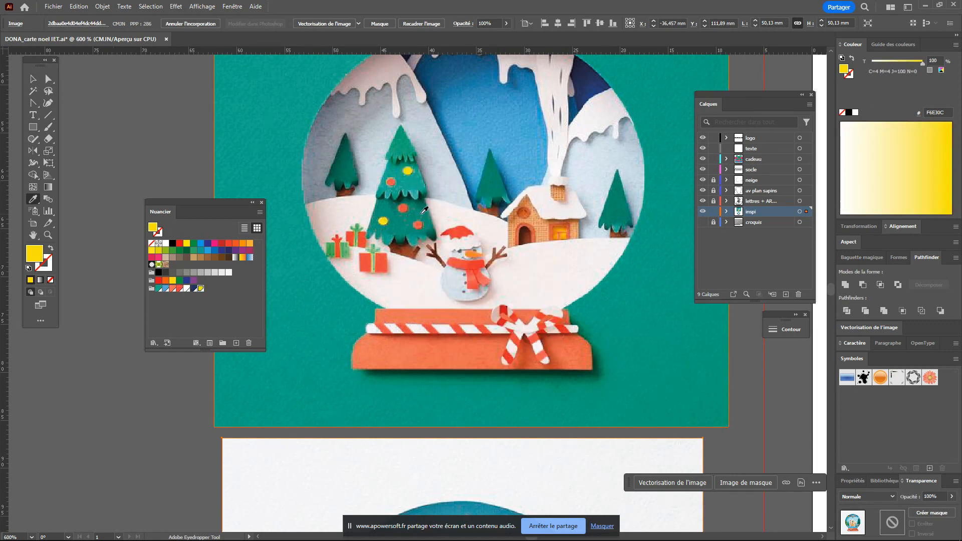
Step: Sample the brown trunk of the decorated Christmas tree and save it as a global swatch in the carte de noel group
{"action": "left_click", "coordinate": [409, 249]}
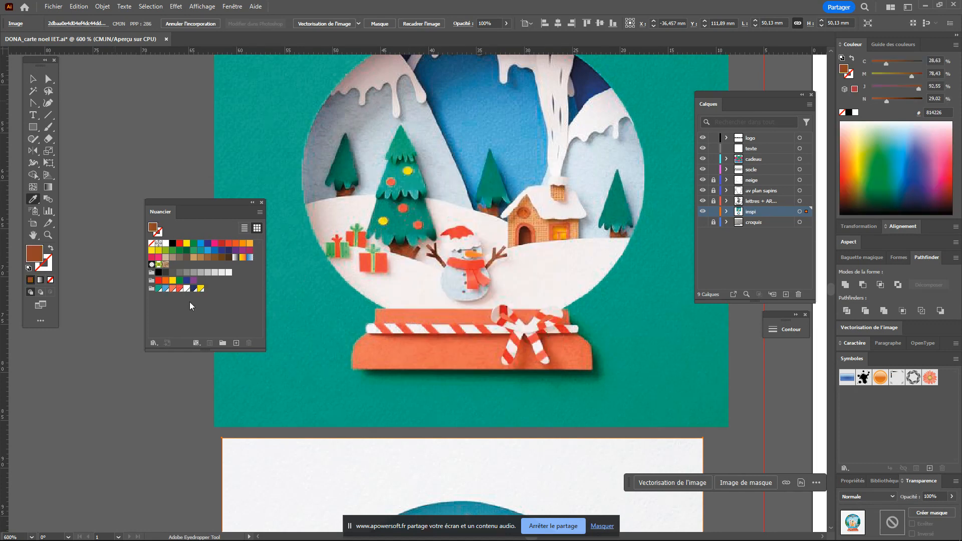
{"action": "left_click", "coordinate": [151, 289]}
{"action": "left_click", "coordinate": [237, 342]}
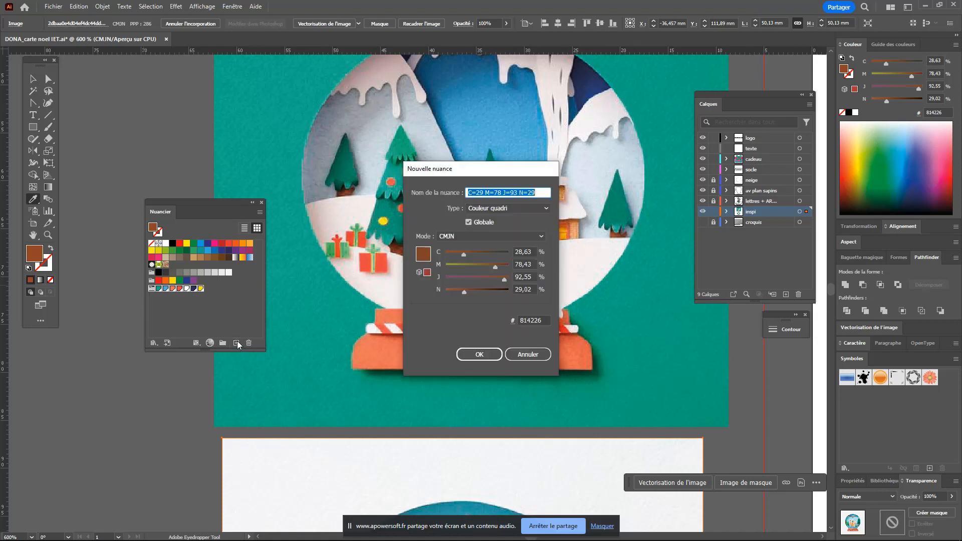
{"action": "left_click", "coordinate": [478, 354]}
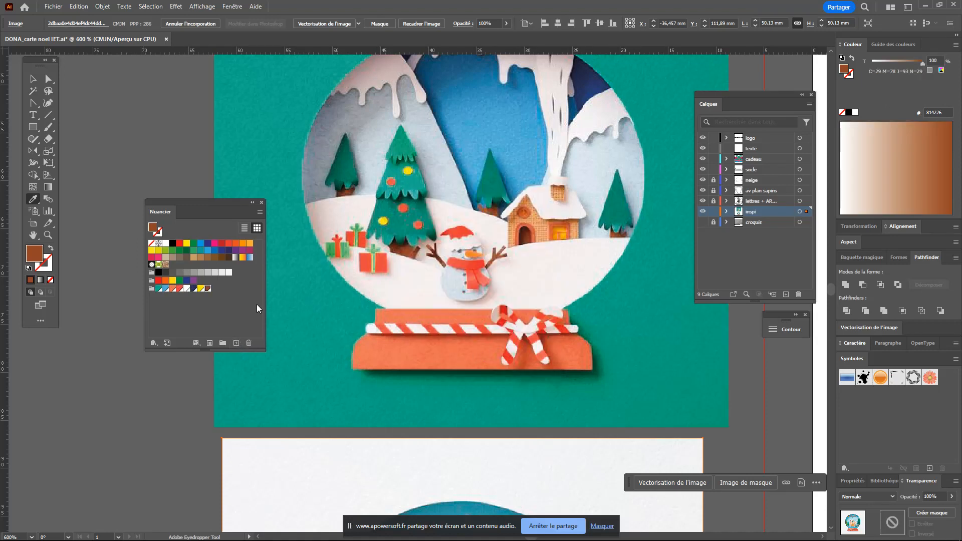
Step: Sample the light green of the small gift box and save it as a global swatch in the carte de noel group
{"action": "left_click", "coordinate": [346, 251]}
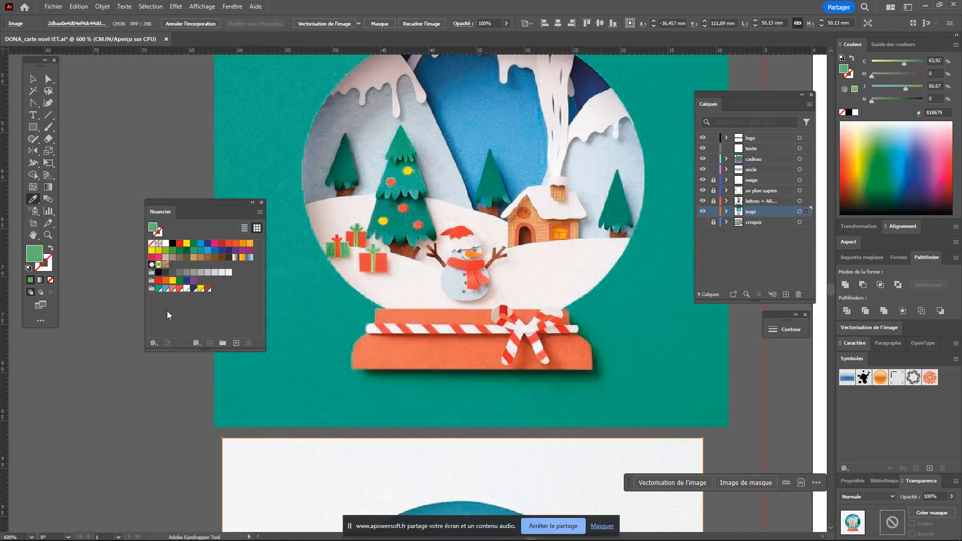
{"action": "left_click", "coordinate": [152, 289]}
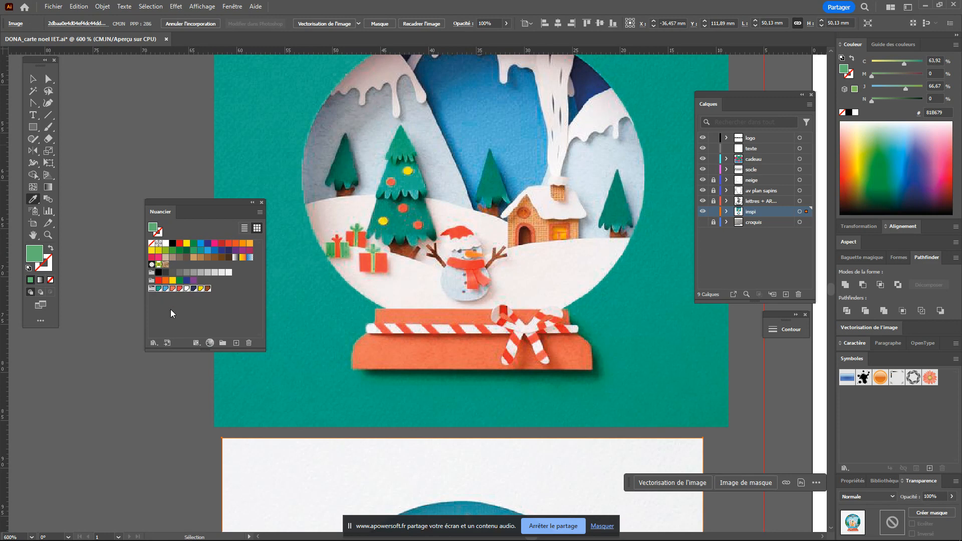
{"action": "left_click", "coordinate": [238, 343]}
{"action": "left_click", "coordinate": [481, 354]}
Step: Sample the orange-yellow window of the cottage and save it as a global swatch in the carte de noel group
{"action": "left_click", "coordinate": [381, 261]}
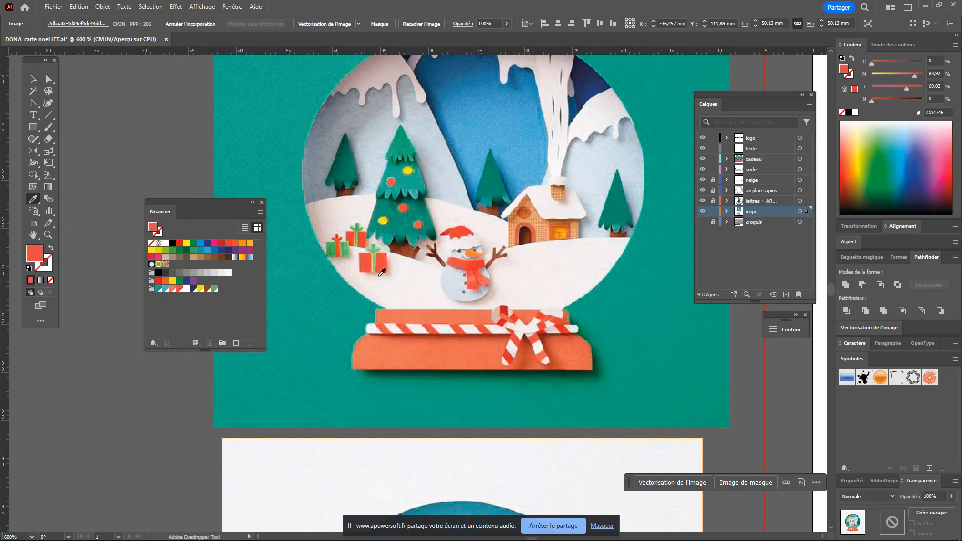
{"action": "left_click", "coordinate": [565, 230]}
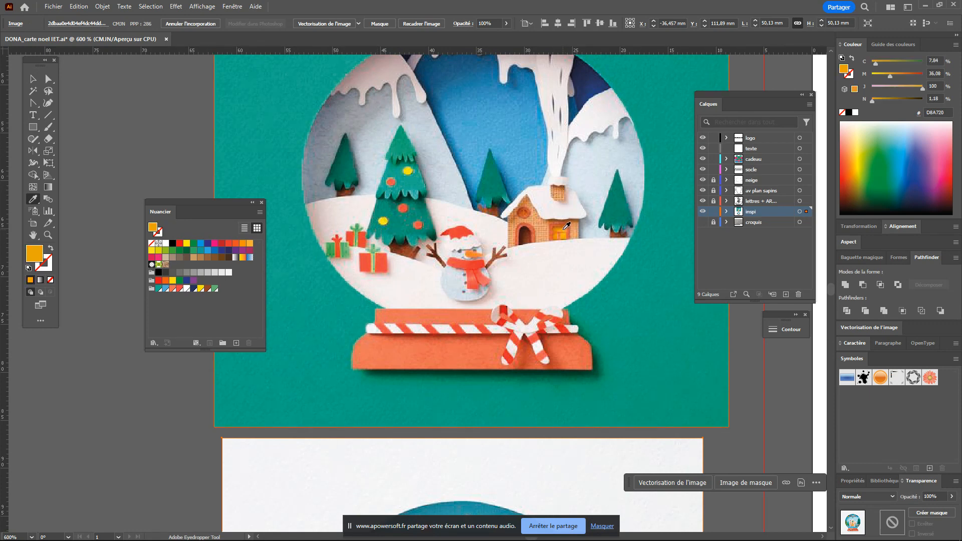
{"action": "left_click", "coordinate": [151, 289]}
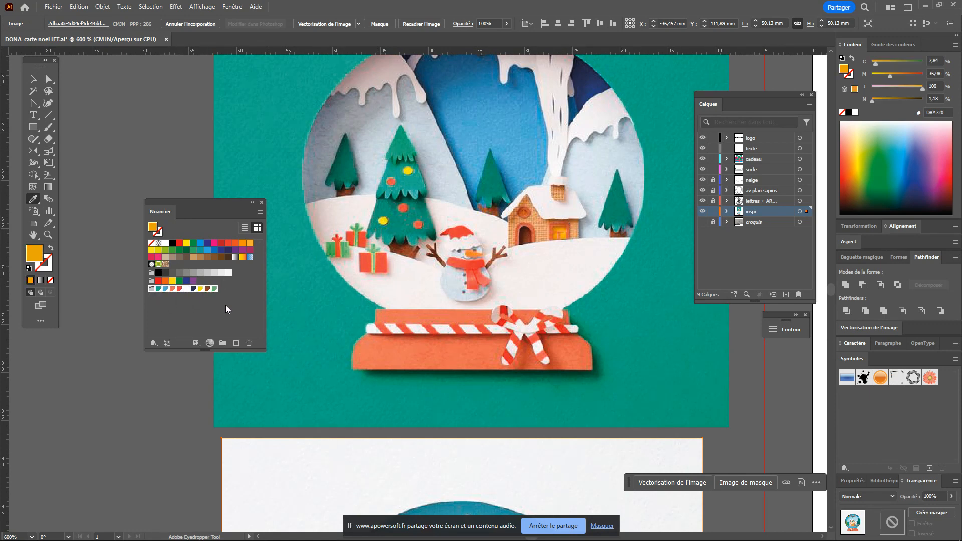
{"action": "left_click", "coordinate": [236, 346]}
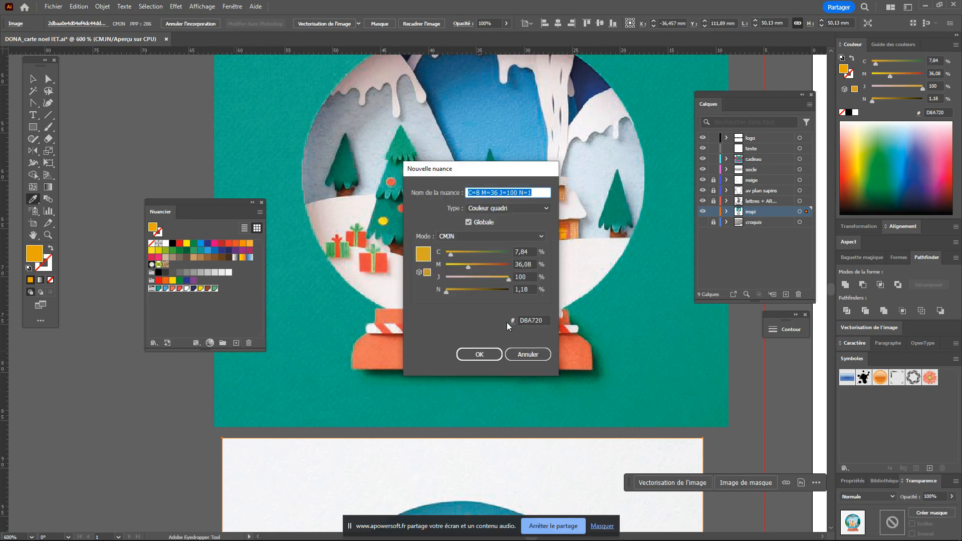
{"action": "left_click", "coordinate": [480, 354]}
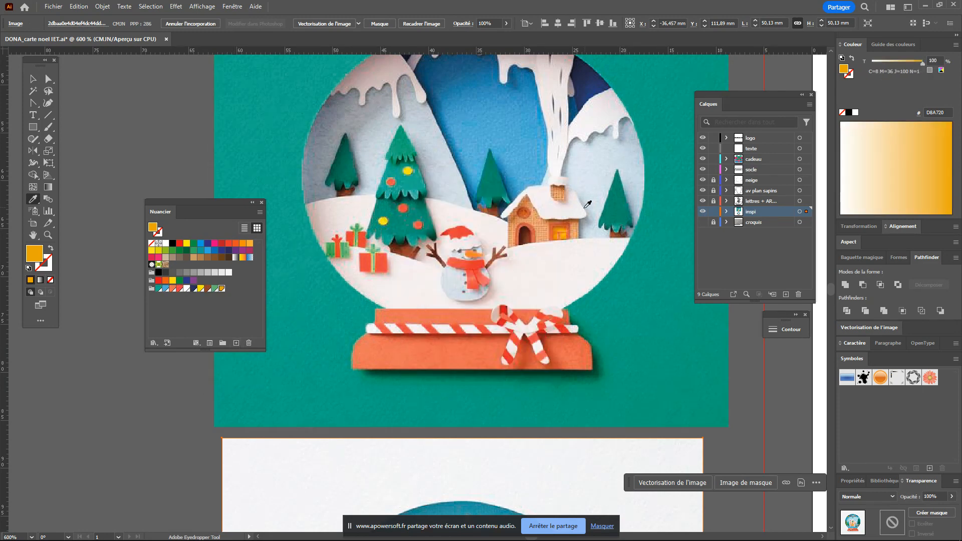
Step: Switch to the Selection tool, bring the swatches panel near the card artwork and deselect the reference image
{"action": "scroll", "coordinate": [587, 206], "scroll_direction": "up", "scroll_amount": 3}
{"action": "scroll", "coordinate": [586, 204], "scroll_direction": "down", "scroll_amount": 3}
{"action": "scroll", "coordinate": [440, 194], "scroll_direction": "down", "scroll_amount": 5}
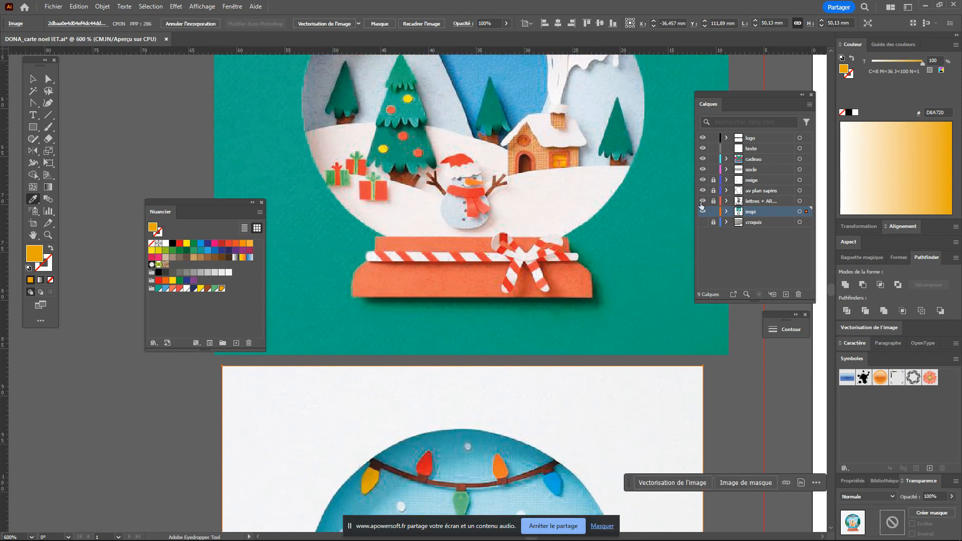
{"action": "scroll", "coordinate": [600, 360], "scroll_direction": "down", "scroll_amount": 2, "text": "alt"}
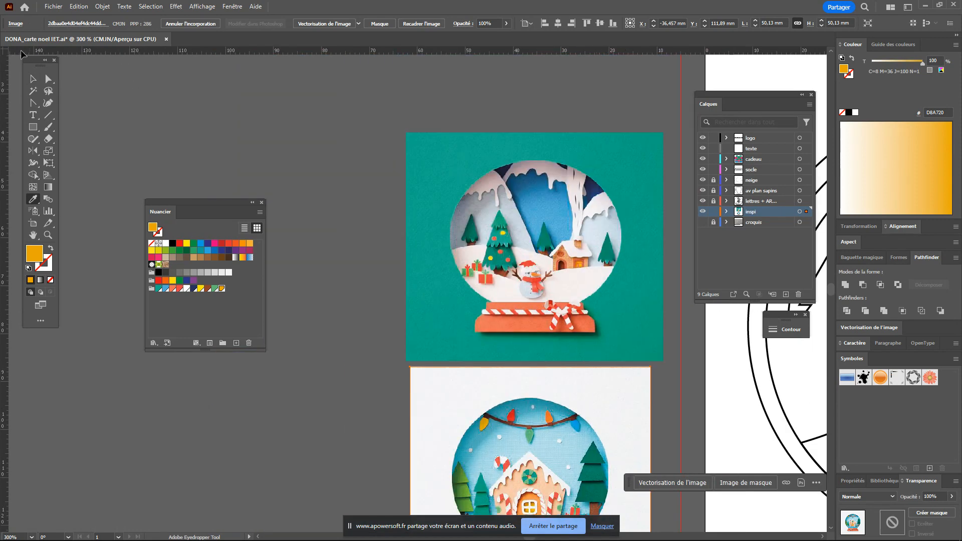
{"action": "key", "text": "v"}
{"action": "left_click_drag", "start_coordinate": [512, 254], "coordinate": [300, 254]}
{"action": "left_click_drag", "start_coordinate": [352, 316], "coordinate": [168, 252]}
{"action": "left_click_drag", "start_coordinate": [190, 204], "coordinate": [326, 112]}
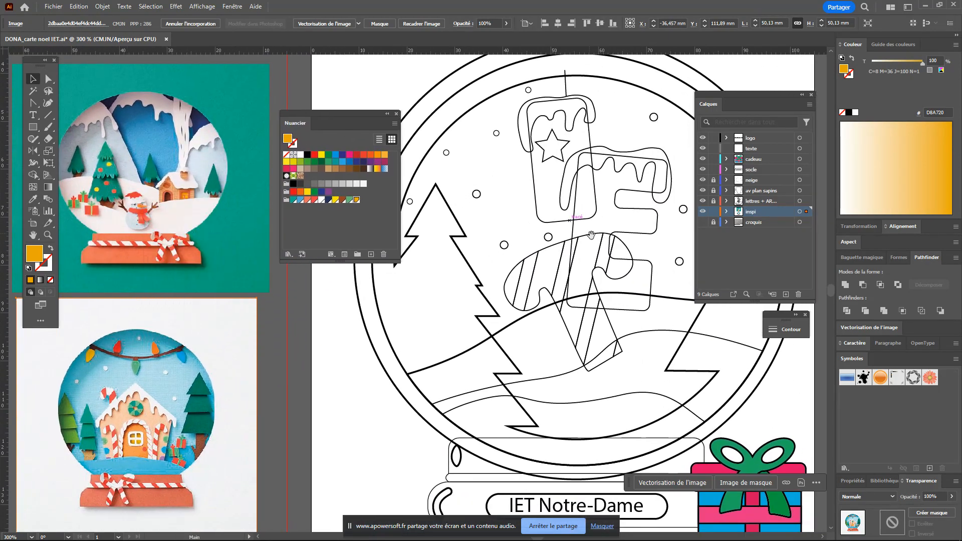
{"action": "left_click_drag", "start_coordinate": [581, 240], "coordinate": [544, 300]}
{"action": "scroll", "coordinate": [509, 325], "scroll_direction": "down", "scroll_amount": 2}
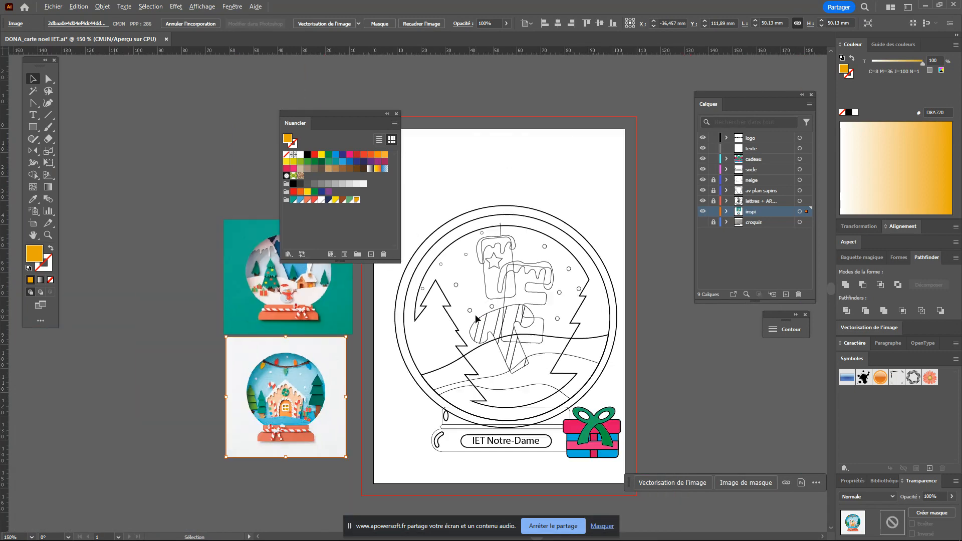
{"action": "left_click", "coordinate": [682, 344]}
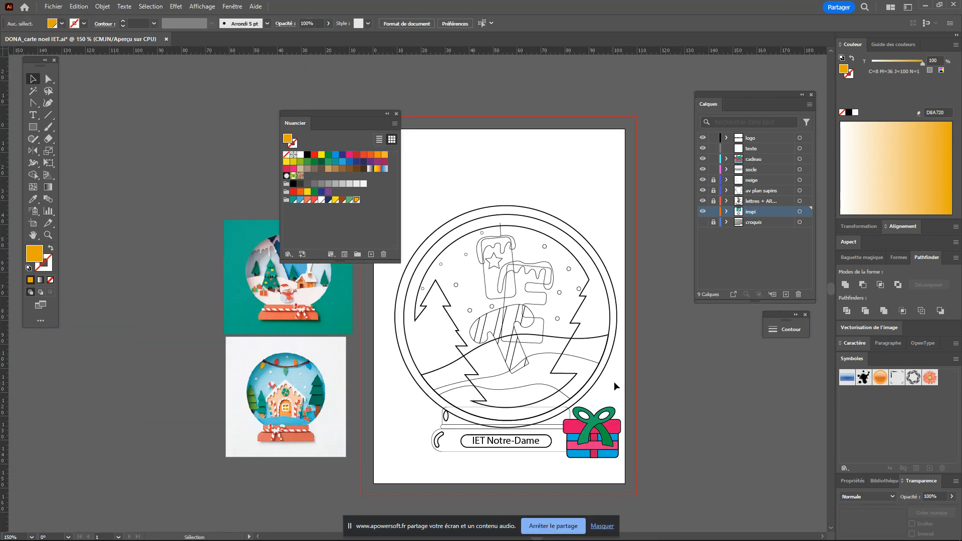
Step: Clear the selection and park the swatches panel beside the reference images so they and the card stay uncovered
{"action": "left_click", "coordinate": [281, 313]}
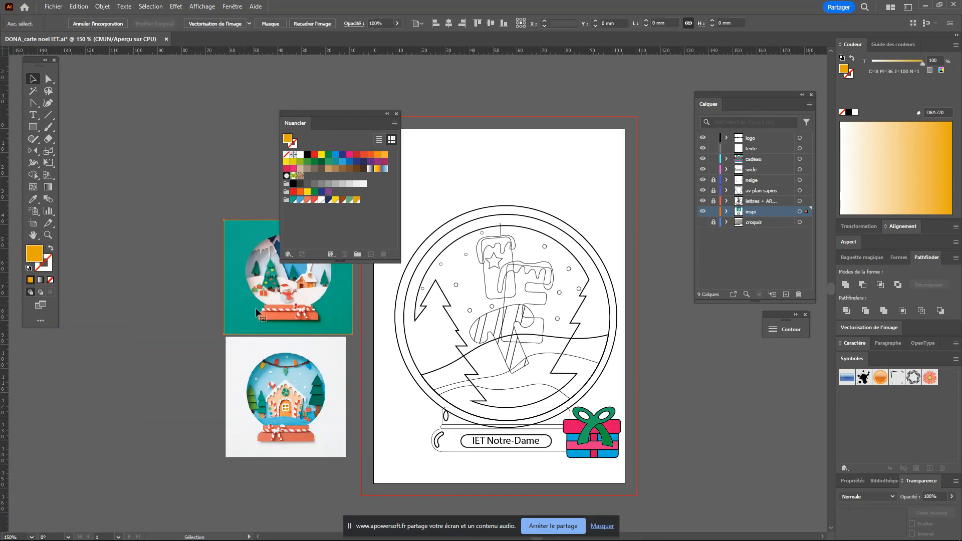
{"action": "mouse_move", "coordinate": [629, 263]}
{"action": "left_mouse_down"}
{"action": "mouse_move", "coordinate": [631, 321]}
{"action": "mouse_move", "coordinate": [635, 249]}
{"action": "left_mouse_up"}
{"action": "left_click", "coordinate": [446, 217]}
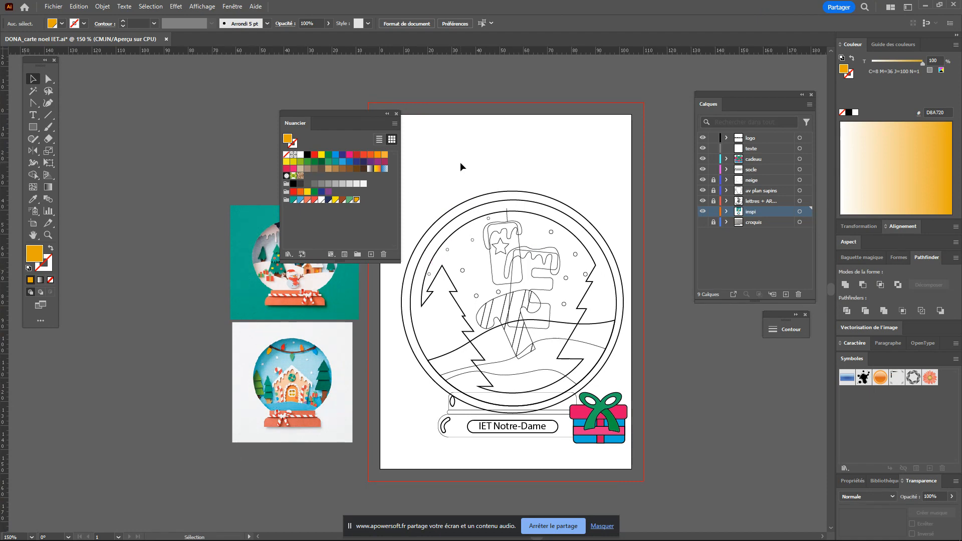
{"action": "left_click_drag", "start_coordinate": [635, 161], "coordinate": [641, 111]}
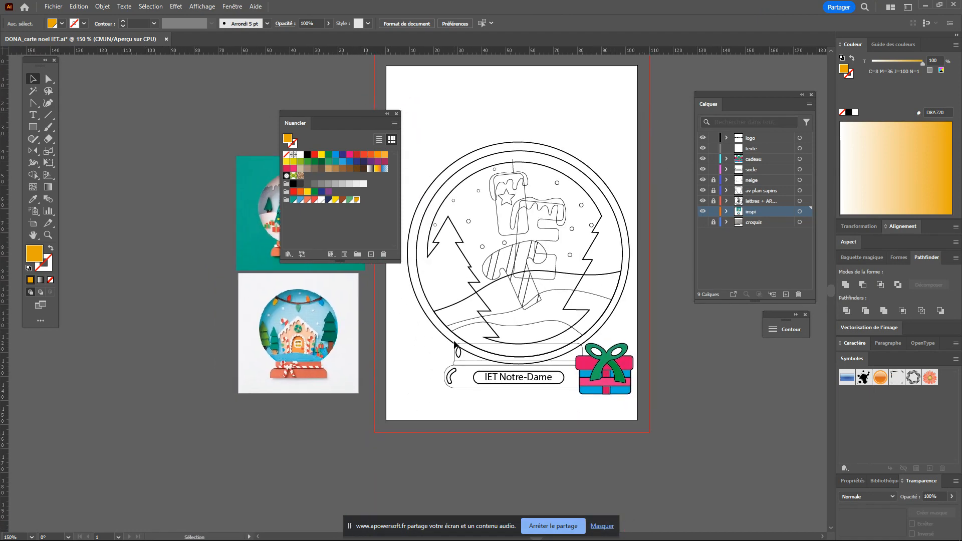
{"action": "left_click_drag", "start_coordinate": [368, 112], "coordinate": [181, 116]}
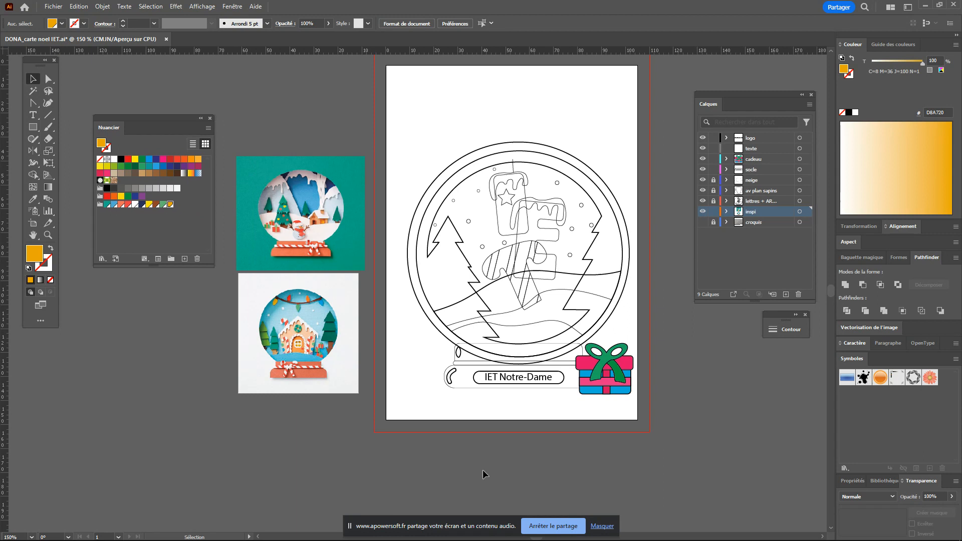
Step: Remove the stroke from the globe's lower base rectangle and fill it with the coral carte de noel swatch (C=0 M=67 J=64 N=0)
{"action": "left_click", "coordinate": [469, 386]}
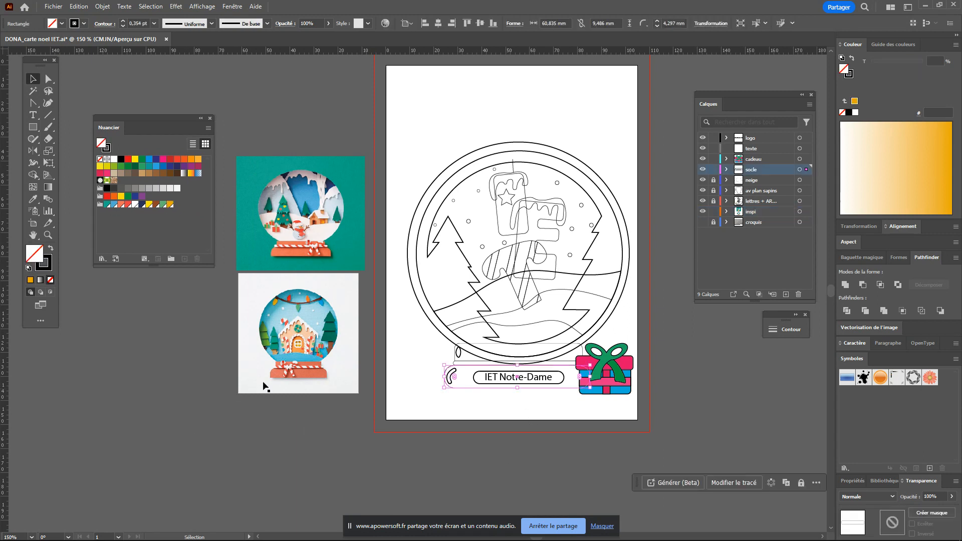
{"action": "left_click", "coordinate": [49, 269]}
{"action": "left_click", "coordinate": [51, 280]}
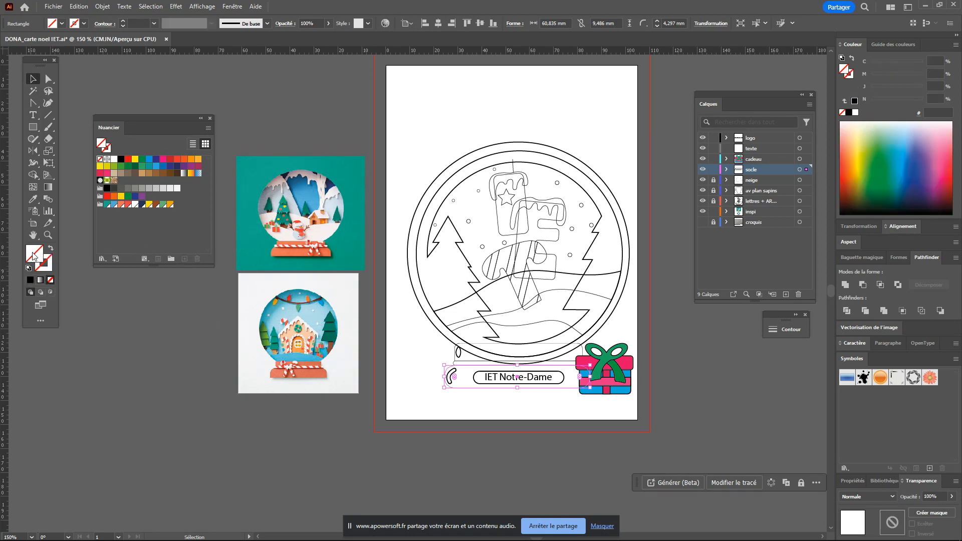
{"action": "left_click", "coordinate": [128, 205]}
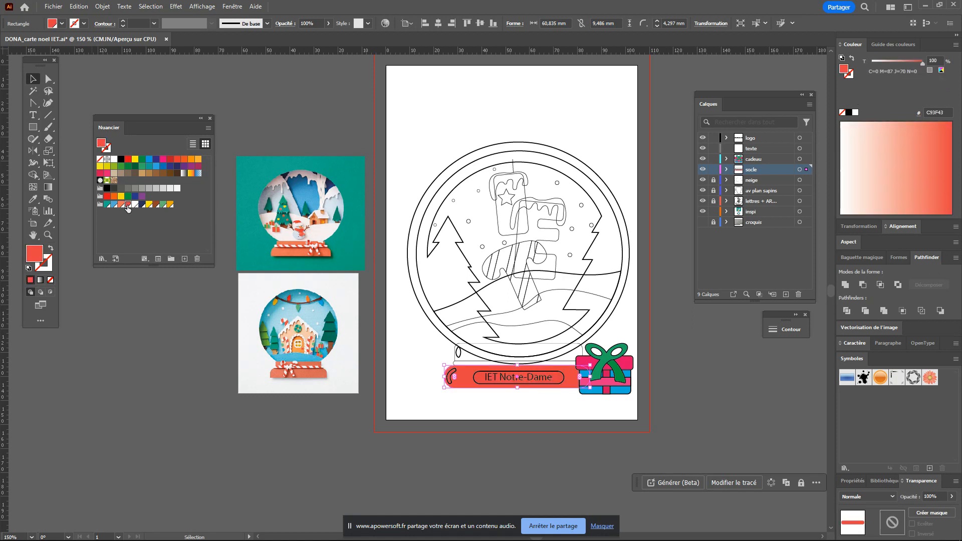
{"action": "left_click", "coordinate": [121, 205]}
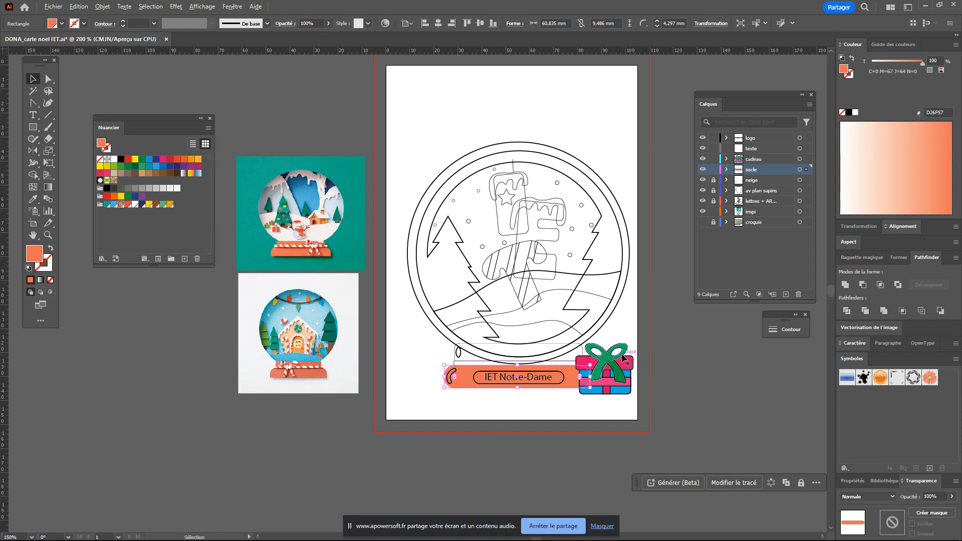
Step: Remove the stroke from the upper base group under the globe and fill it with the coral carte de noel swatch (C=0 M=67 J=64 N=0)
{"action": "scroll", "coordinate": [621, 353], "scroll_direction": "up", "scroll_amount": 2}
{"action": "scroll", "coordinate": [418, 367], "scroll_direction": "up", "scroll_amount": 1}
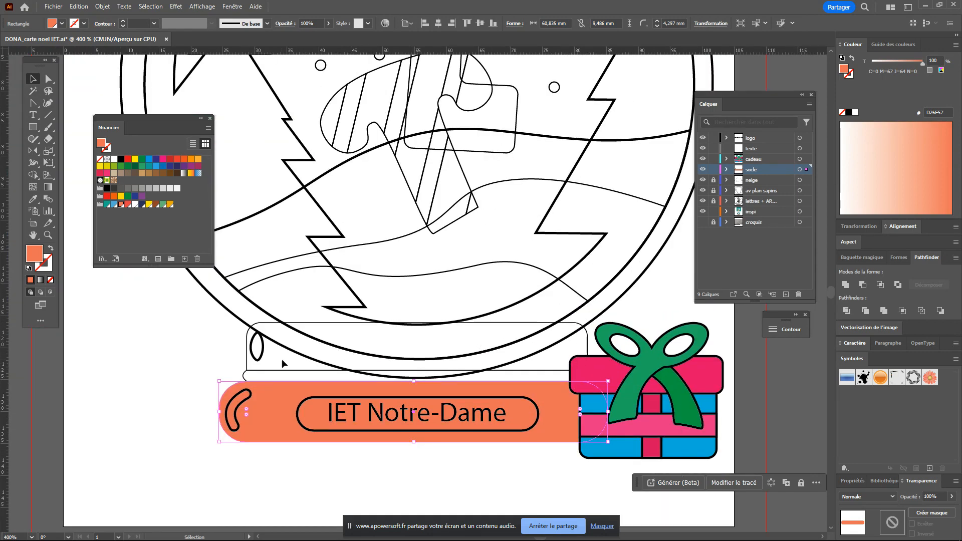
{"action": "left_click", "coordinate": [249, 353]}
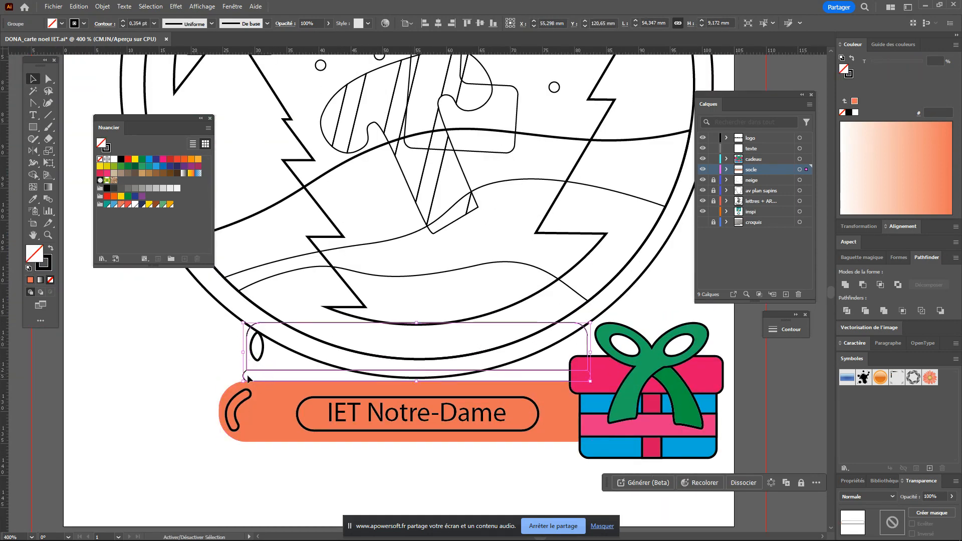
{"action": "left_click", "coordinate": [50, 279]}
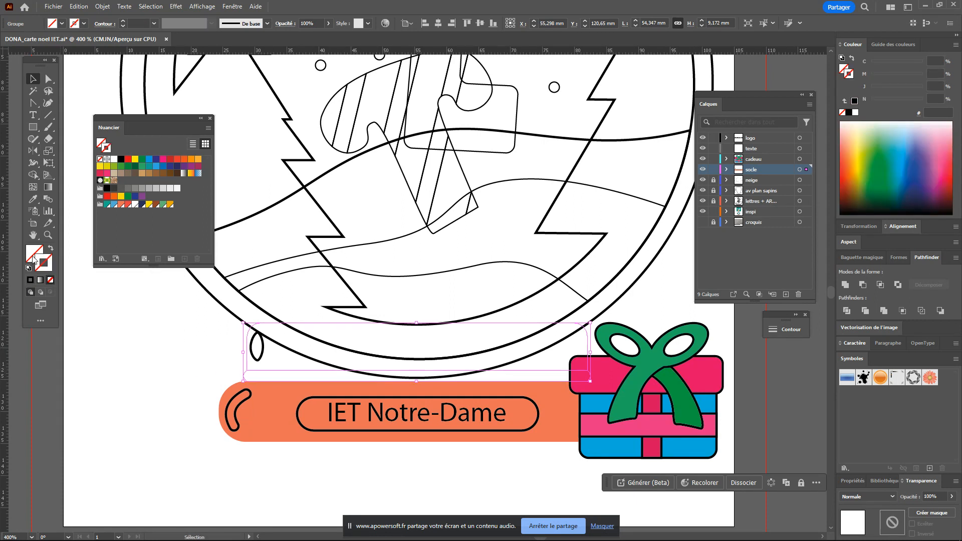
{"action": "left_click", "coordinate": [121, 204]}
{"action": "left_click", "coordinate": [165, 341]}
{"action": "left_click", "coordinate": [282, 372]}
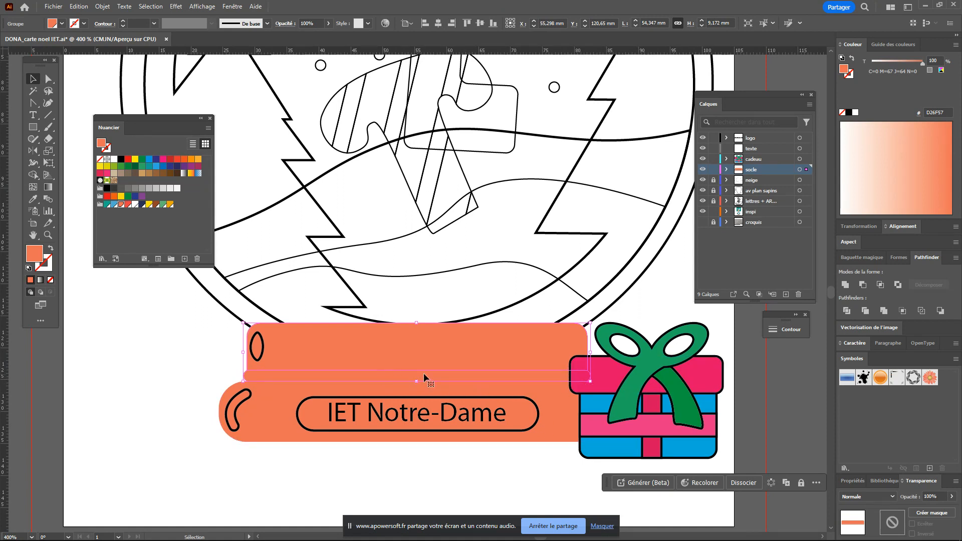
{"action": "left_click", "coordinate": [191, 355]}
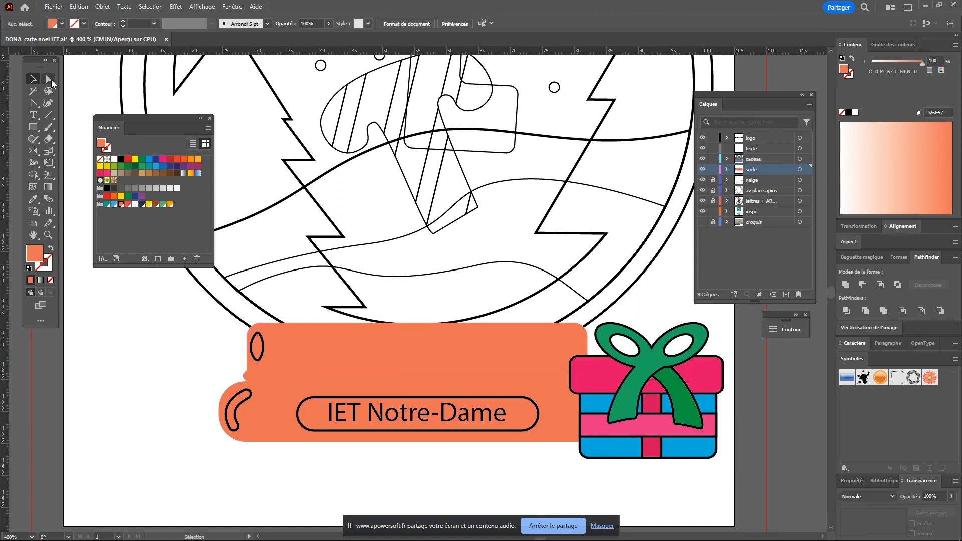
Step: Test-move the whole upper base group up onto the globe with the Selection tool and undo the move
{"action": "left_click", "coordinate": [49, 79]}
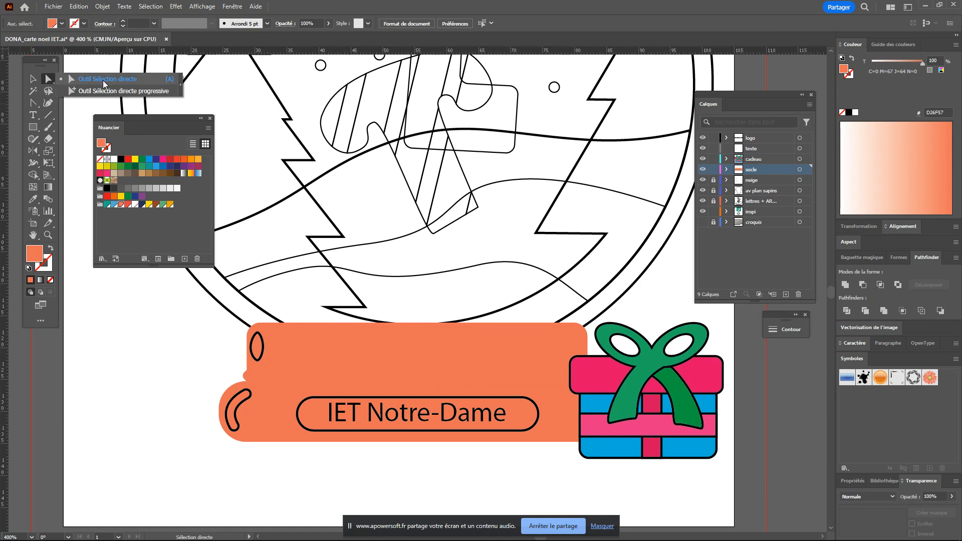
{"action": "left_click", "coordinate": [34, 81]}
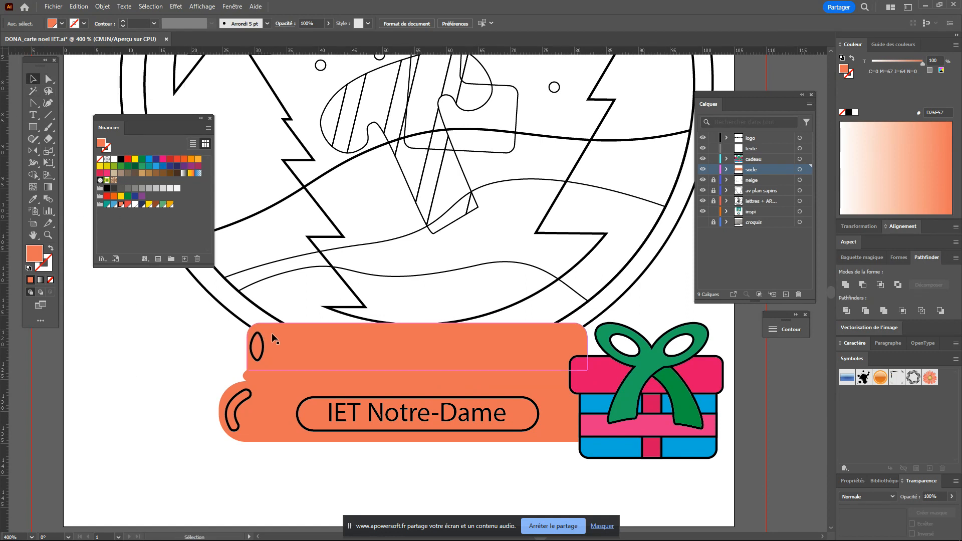
{"action": "left_click", "coordinate": [304, 347]}
{"action": "left_click_drag", "start_coordinate": [337, 348], "coordinate": [330, 252]}
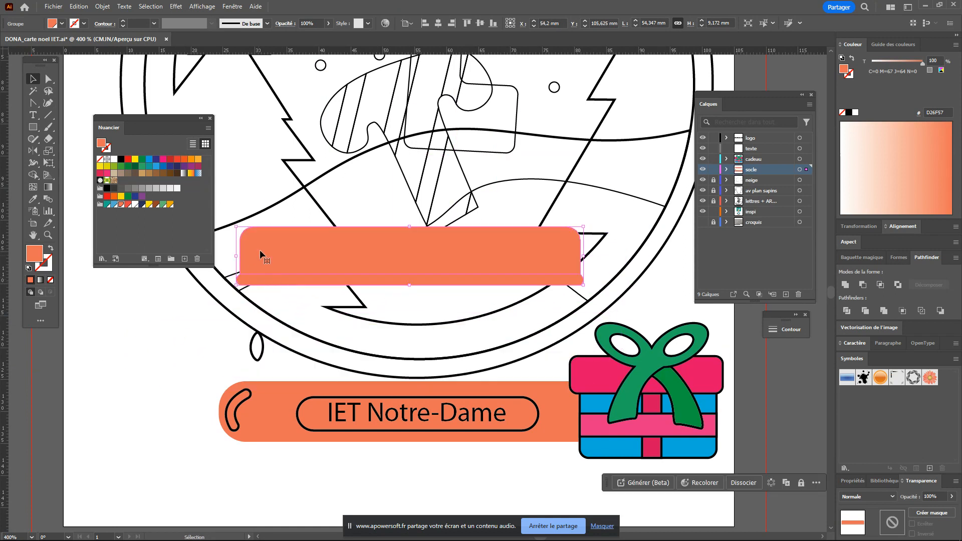
{"action": "key", "text": "ctrl+z"}
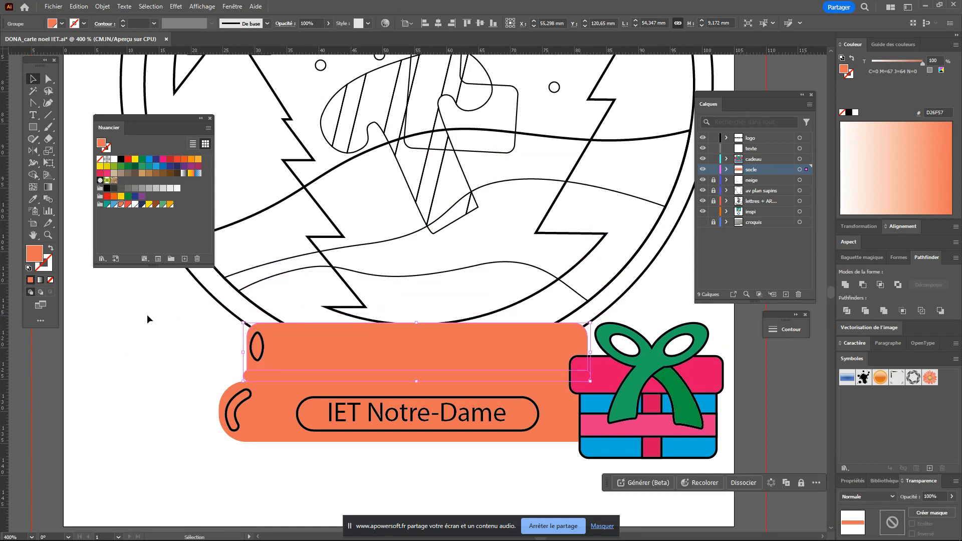
{"action": "left_click", "coordinate": [172, 364]}
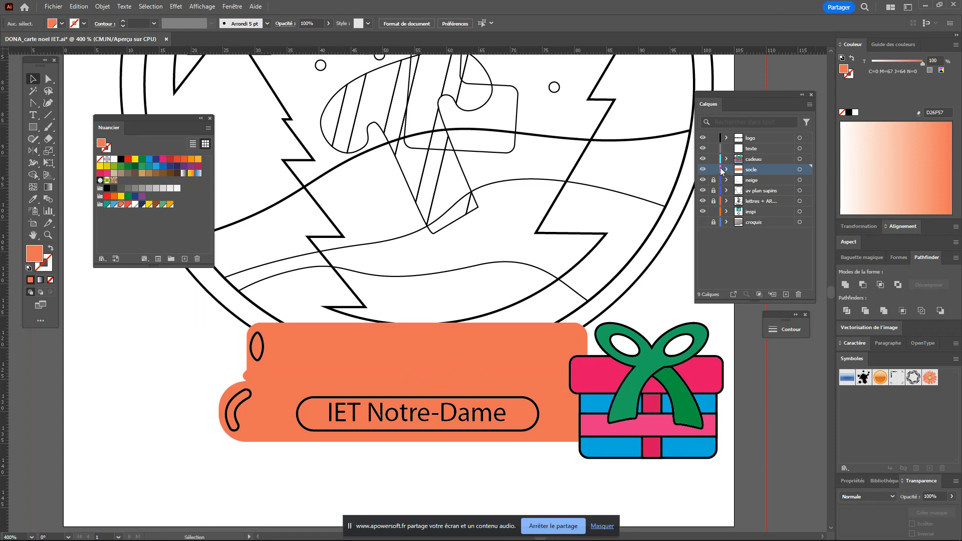
Step: Change the socle layer's color to Jaune in its layer options
{"action": "double_click", "coordinate": [740, 172]}
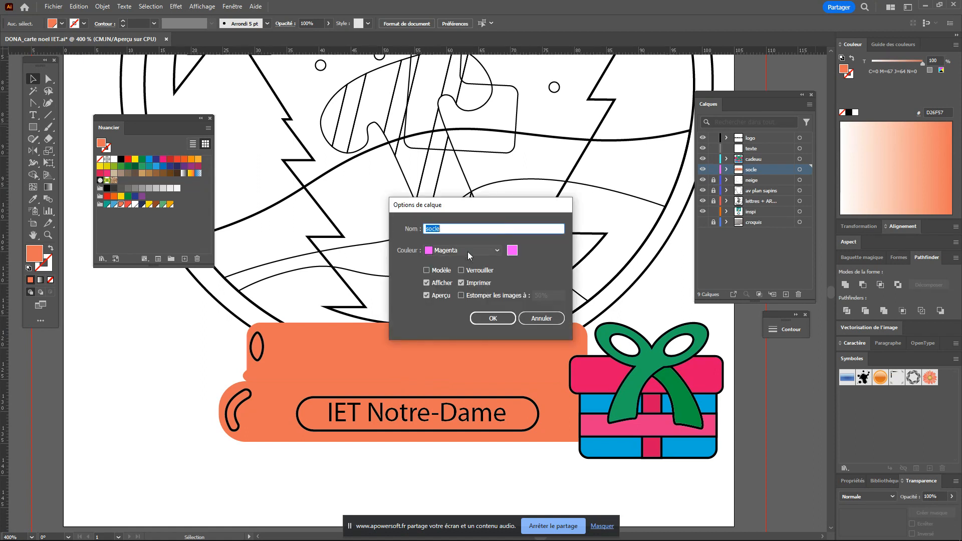
{"action": "left_click", "coordinate": [453, 252]}
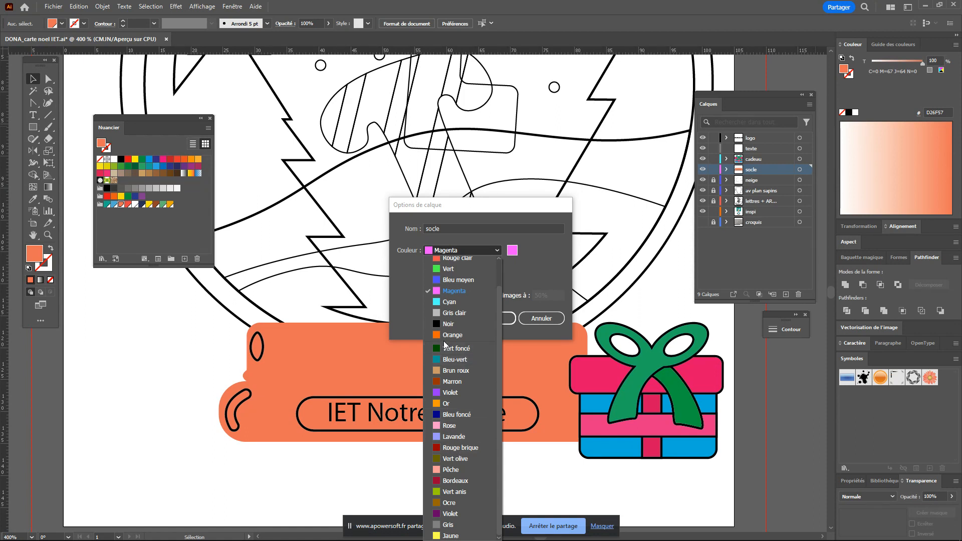
{"action": "left_click", "coordinate": [451, 535]}
{"action": "left_click", "coordinate": [497, 318]}
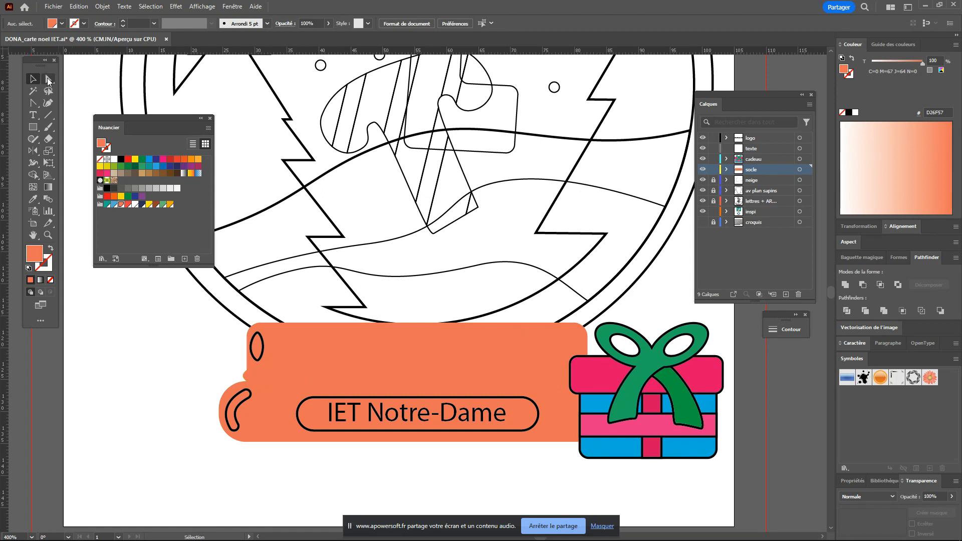
Step: Select only the thin strip between the base blocks with the Group Selection tool and fill it with the brown swatch (C=29 M=78 J=93 N=29)
{"action": "left_click_drag", "start_coordinate": [48, 80], "coordinate": [102, 79]}
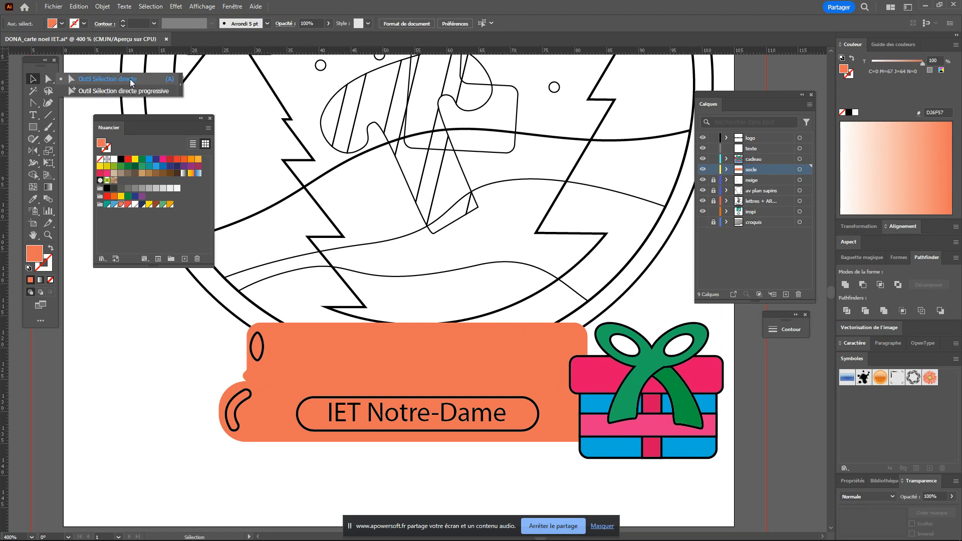
{"action": "left_click", "coordinate": [126, 95]}
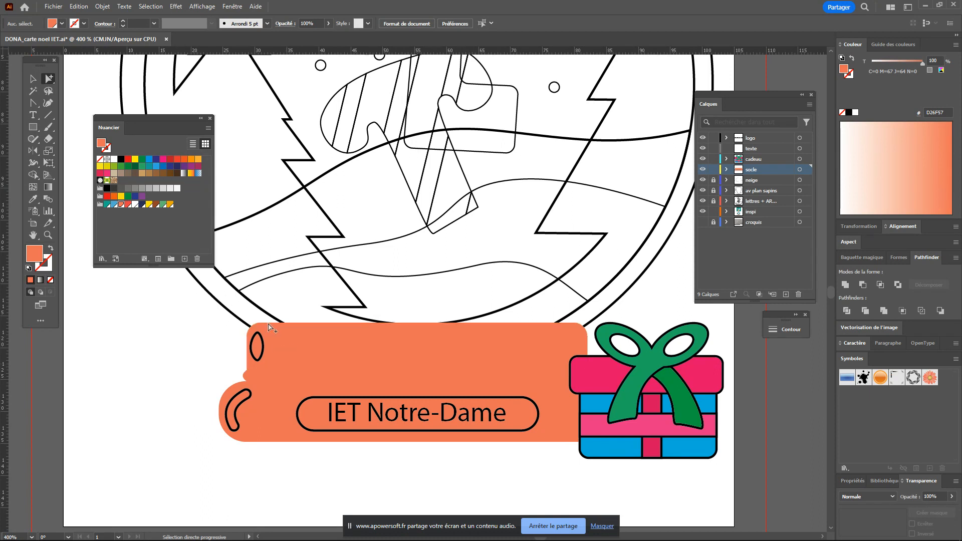
{"action": "left_click", "coordinate": [276, 382]}
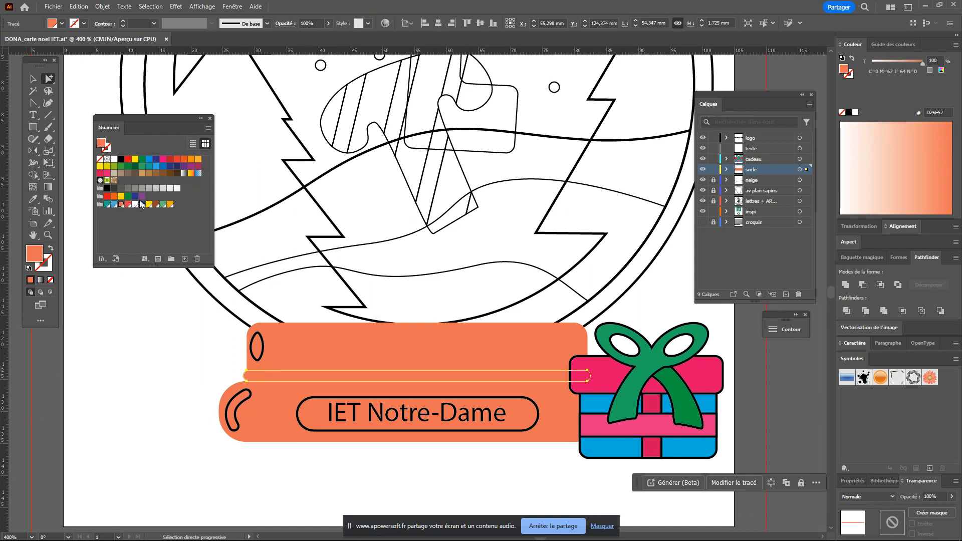
{"action": "left_click", "coordinate": [155, 205]}
{"action": "left_click", "coordinate": [319, 384]}
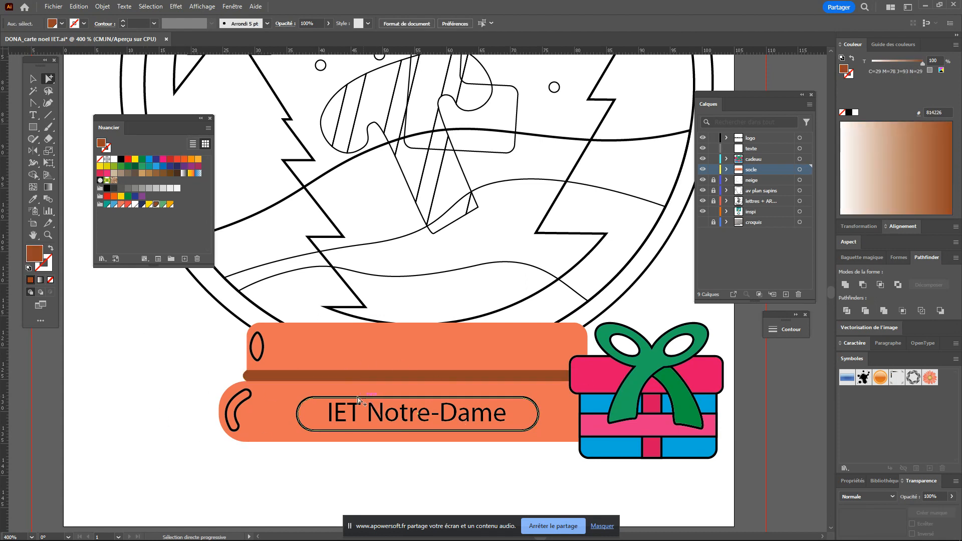
Step: Select the small oval on the upper base block and examine the base of the gingerbread snow globe reference image
{"action": "left_click", "coordinate": [252, 355]}
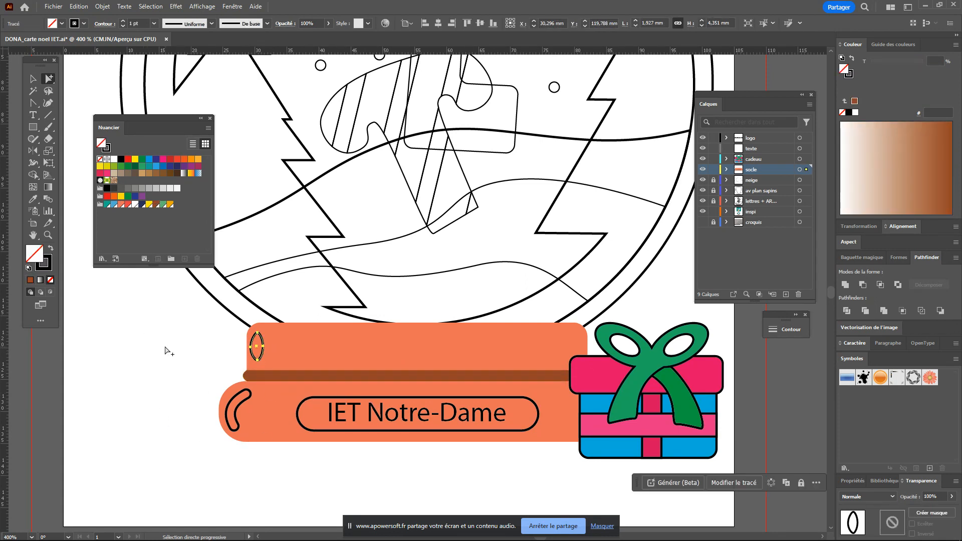
{"action": "left_click_drag", "start_coordinate": [150, 345], "coordinate": [521, 329]}
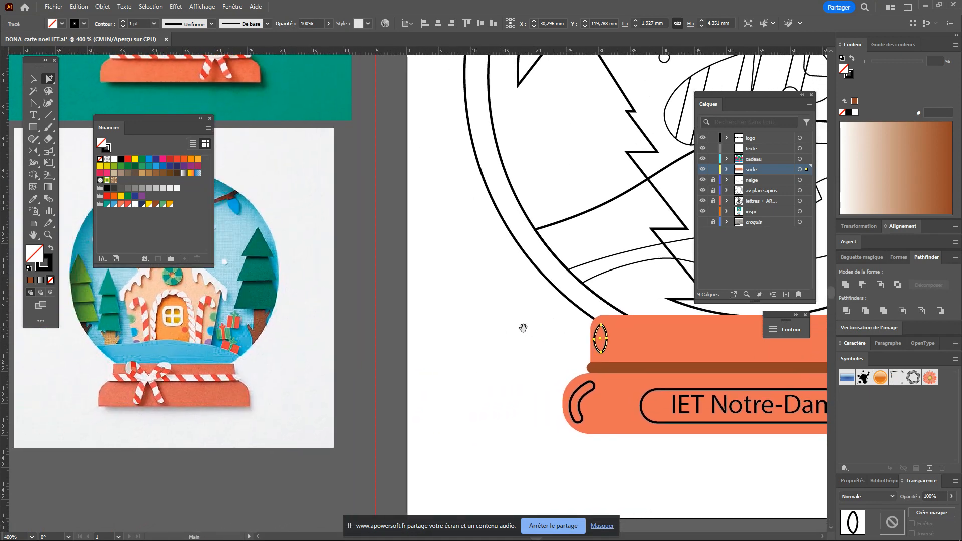
{"action": "left_click_drag", "start_coordinate": [207, 442], "coordinate": [300, 496]}
{"action": "left_click_drag", "start_coordinate": [651, 434], "coordinate": [372, 346]}
Step: Switch to Pinterest in the browser, return to the Noel board and look through its Christmas card inspiration pins
{"action": "key", "text": "alt+Tab"}
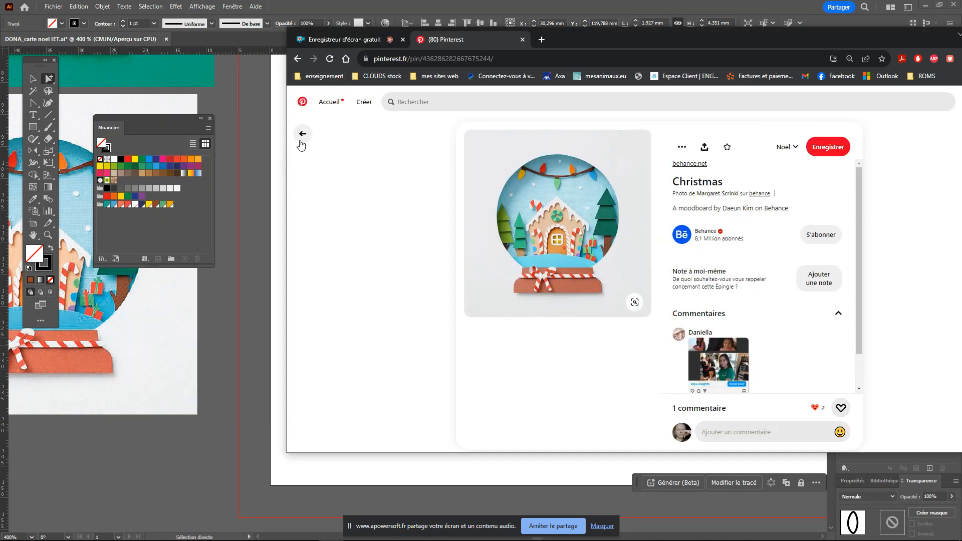
{"action": "left_click", "coordinate": [303, 134]}
{"action": "scroll", "coordinate": [547, 250], "scroll_direction": "down", "scroll_amount": 2}
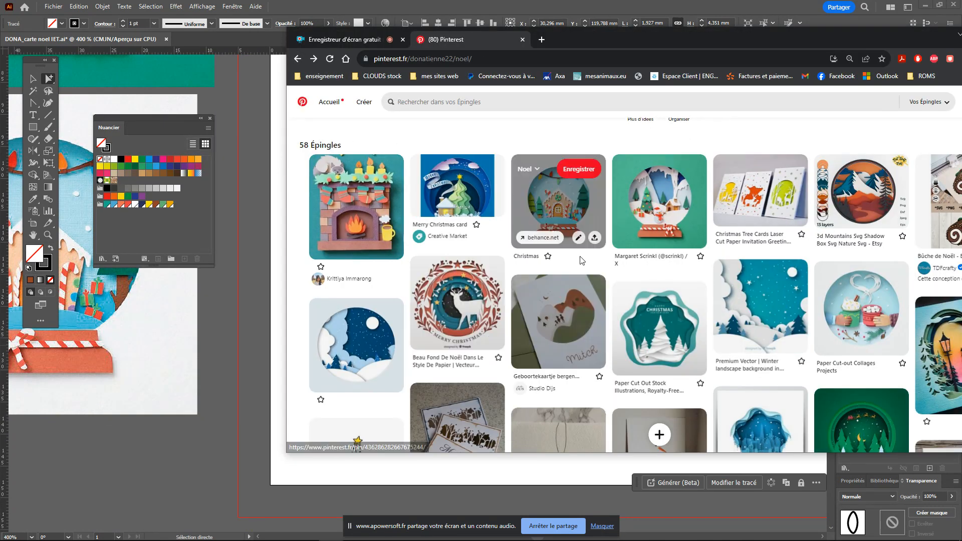
{"action": "scroll", "coordinate": [800, 261], "scroll_direction": "down", "scroll_amount": 5}
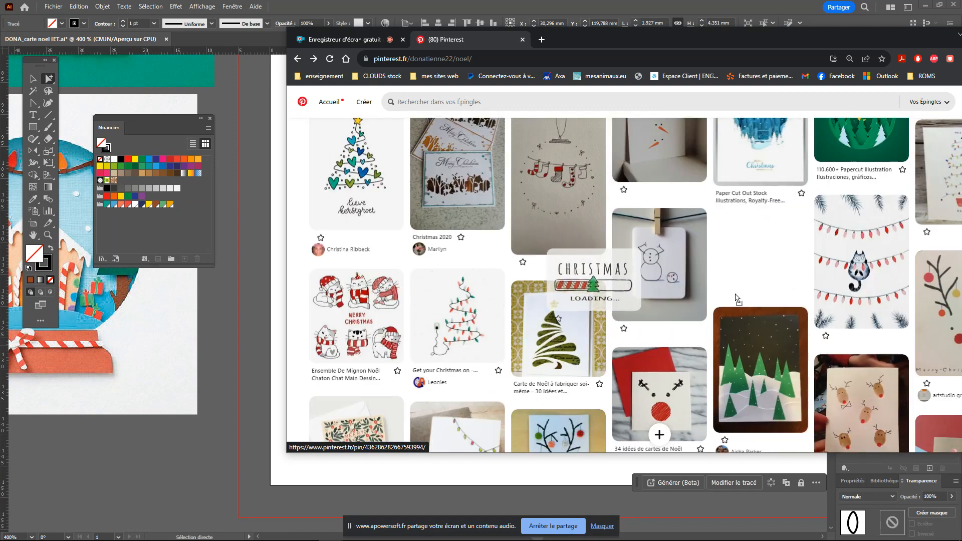
{"action": "left_click_drag", "start_coordinate": [768, 293], "coordinate": [830, 295]}
{"action": "scroll", "coordinate": [751, 283], "scroll_direction": "down", "scroll_amount": 10}
{"action": "scroll", "coordinate": [464, 254], "scroll_direction": "up", "scroll_amount": 12}
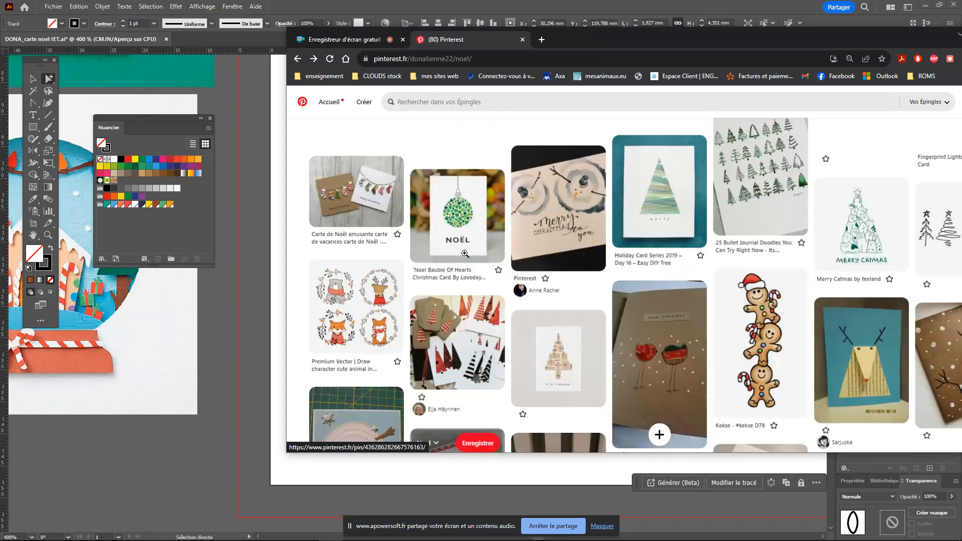
{"action": "scroll", "coordinate": [548, 260], "scroll_direction": "up", "scroll_amount": 6}
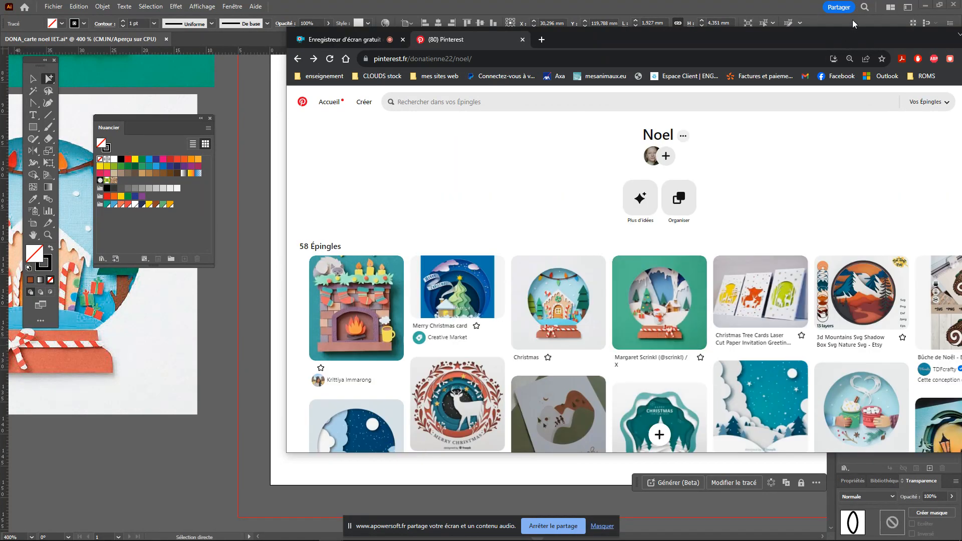
{"action": "left_click_drag", "start_coordinate": [843, 34], "coordinate": [588, 26]}
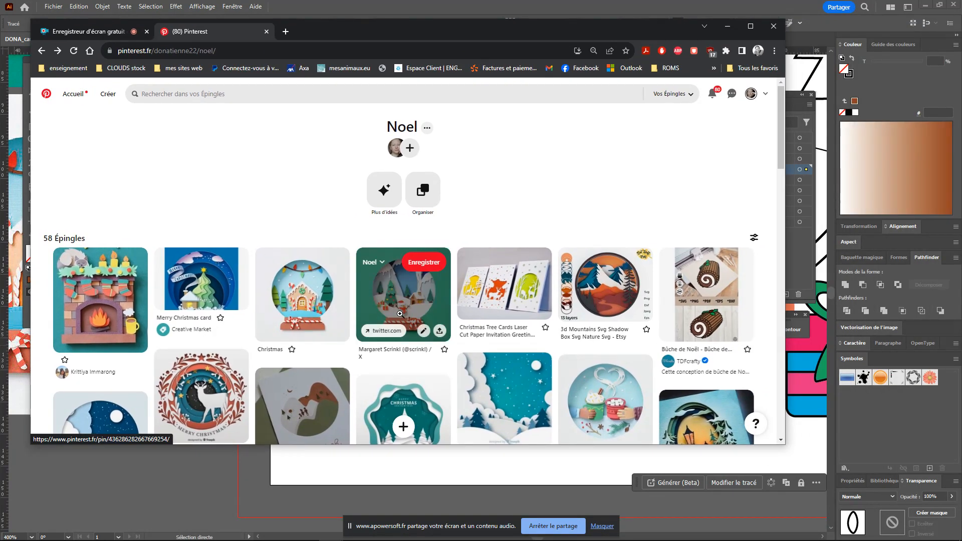
{"action": "scroll", "coordinate": [506, 301], "scroll_direction": "down", "scroll_amount": 3}
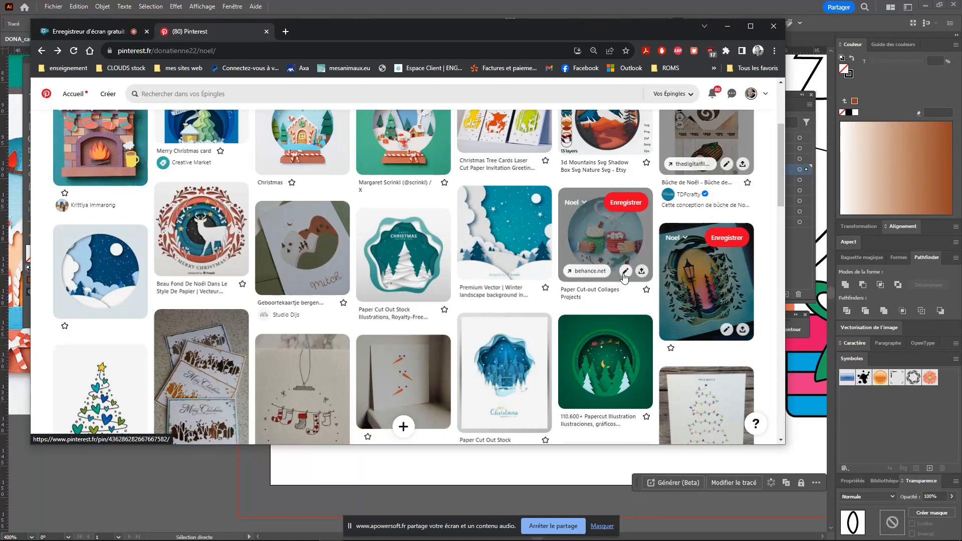
{"action": "scroll", "coordinate": [624, 279], "scroll_direction": "down", "scroll_amount": 10}
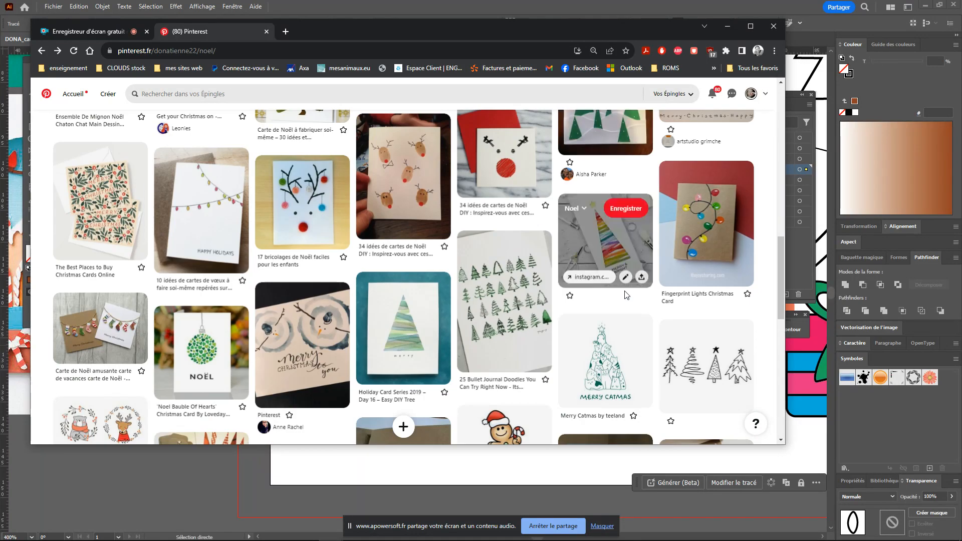
{"action": "scroll", "coordinate": [222, 258], "scroll_direction": "up", "scroll_amount": 12}
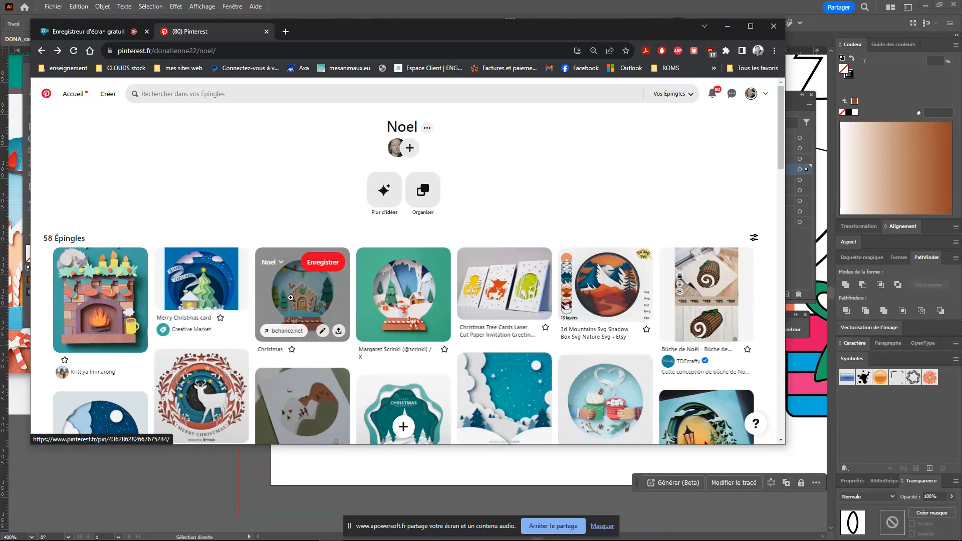
Step: Reopen the gingerbread snow globe pin titled Christmas and browse the related paper-cut ideas beneath it
{"action": "left_click", "coordinate": [271, 283]}
{"action": "scroll", "coordinate": [457, 254], "scroll_direction": "down", "scroll_amount": 2}
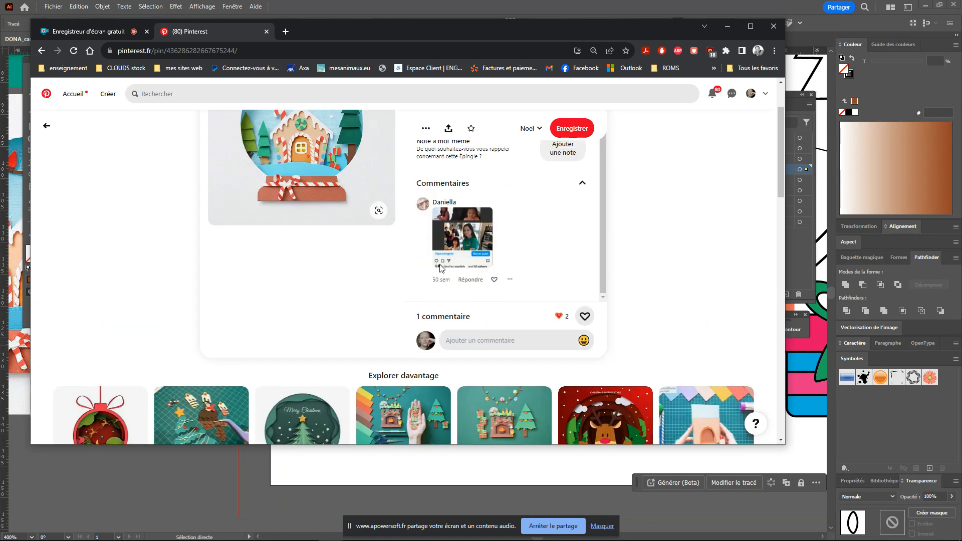
{"action": "scroll", "coordinate": [478, 302], "scroll_direction": "down", "scroll_amount": 3}
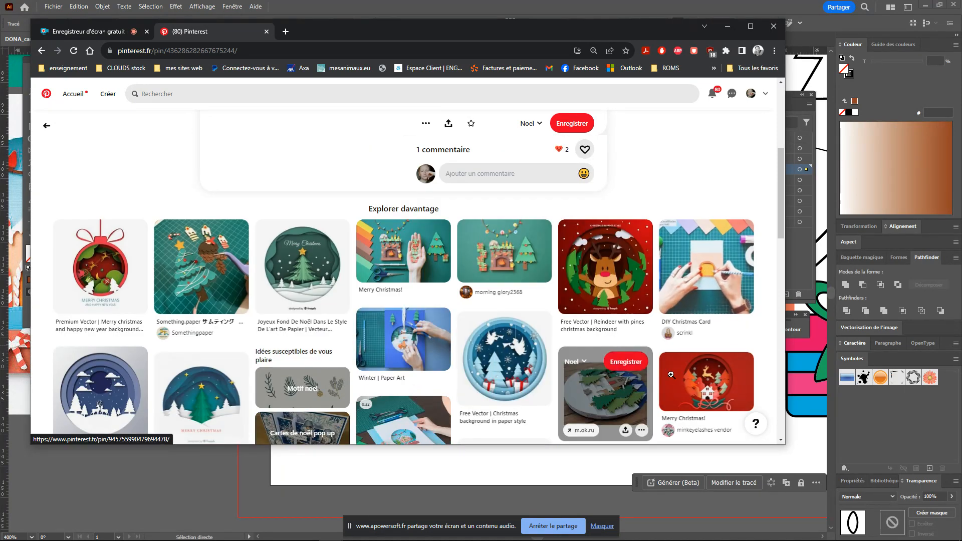
{"action": "scroll", "coordinate": [501, 350], "scroll_direction": "down", "scroll_amount": 3}
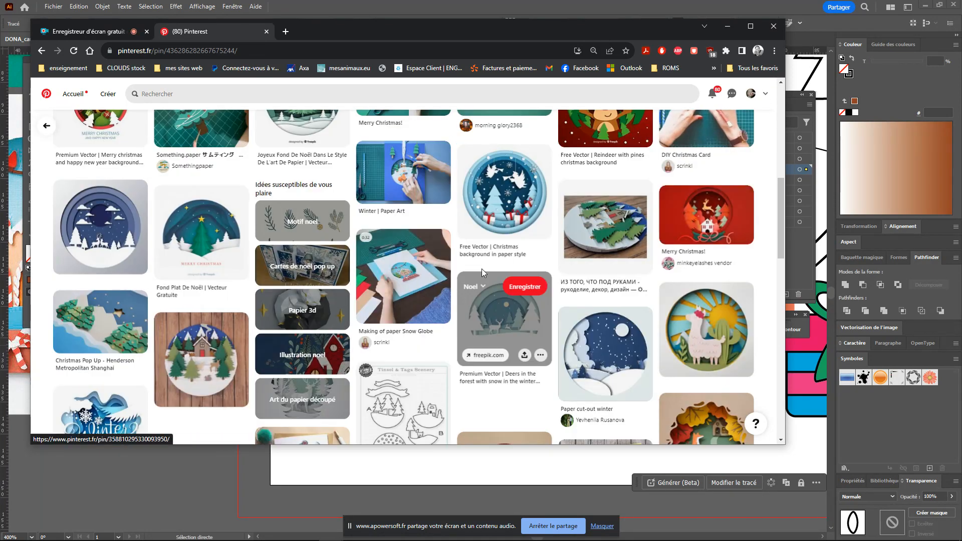
{"action": "scroll", "coordinate": [486, 281], "scroll_direction": "down", "scroll_amount": 3}
{"action": "scroll", "coordinate": [556, 303], "scroll_direction": "down", "scroll_amount": 3}
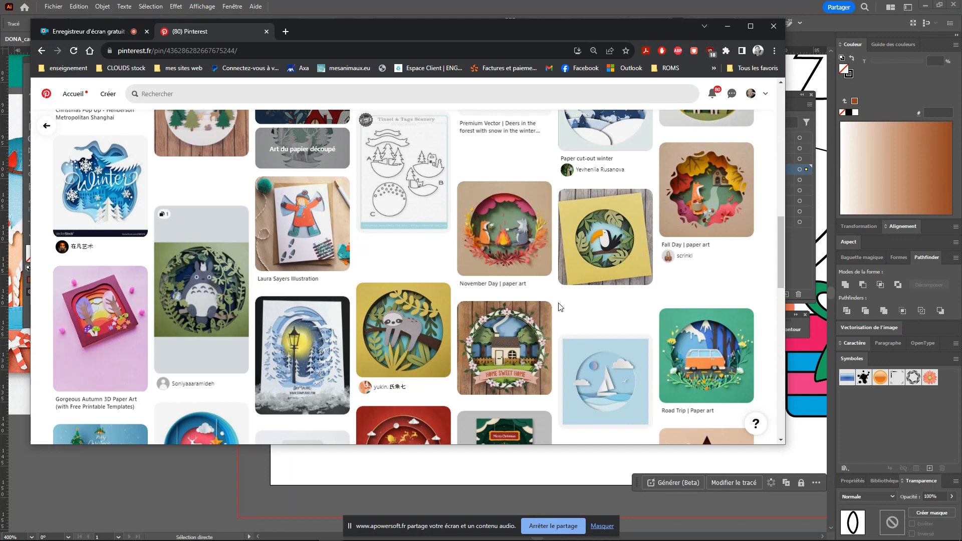
{"action": "scroll", "coordinate": [558, 305], "scroll_direction": "down", "scroll_amount": 2}
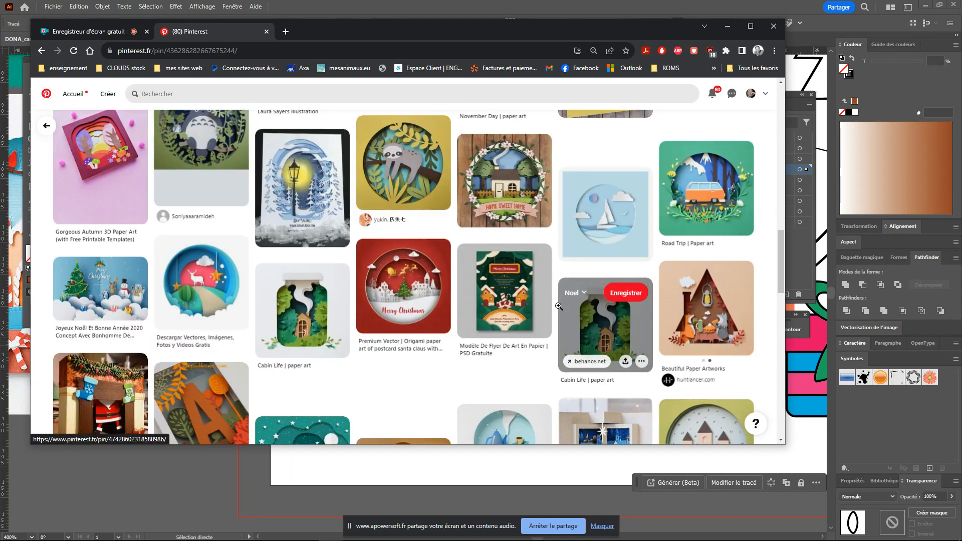
{"action": "scroll", "coordinate": [701, 321], "scroll_direction": "down", "scroll_amount": 3}
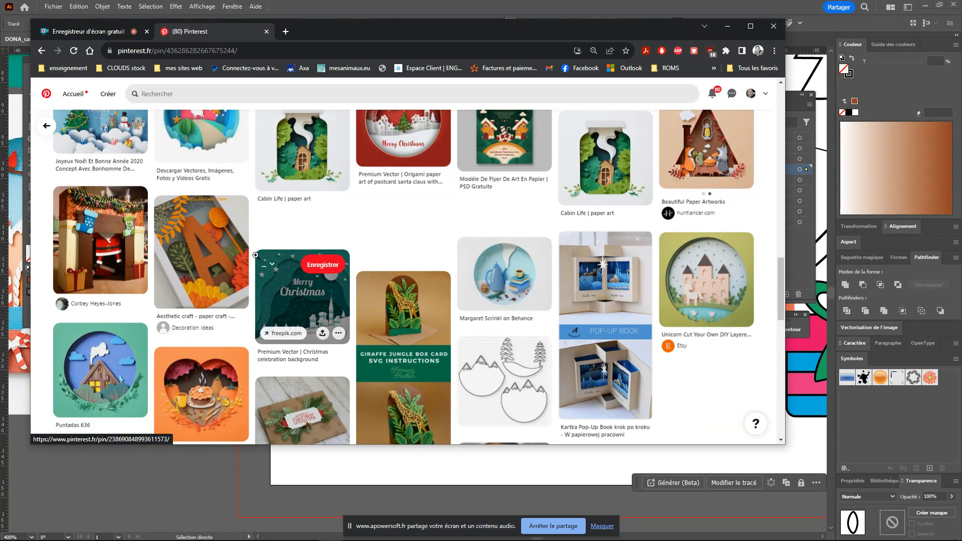
{"action": "scroll", "coordinate": [406, 276], "scroll_direction": "down", "scroll_amount": 3}
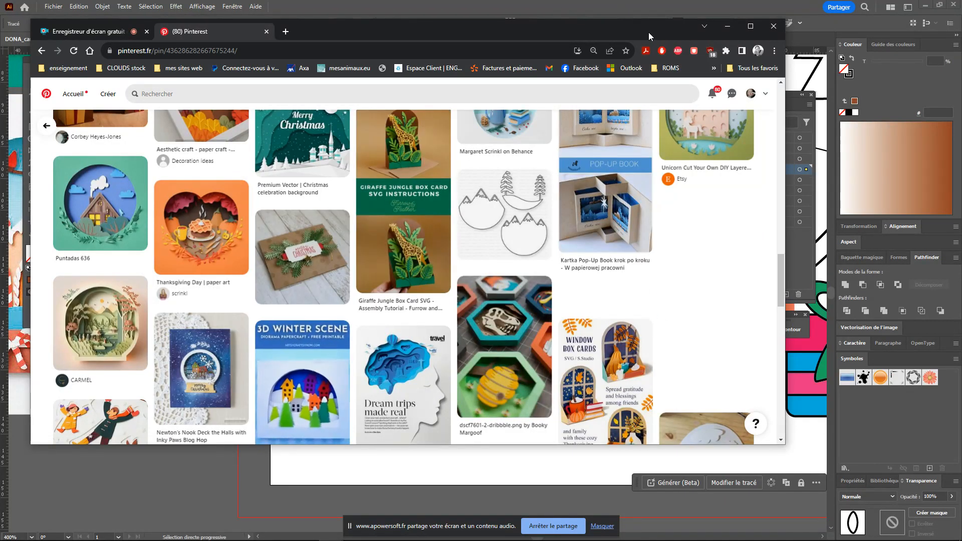
Step: Return to Illustrator and give the oval and curved highlights on the base a white fill with no outline
{"action": "left_click_drag", "start_coordinate": [649, 35], "coordinate": [741, 311]}
{"action": "left_click", "coordinate": [307, 241]}
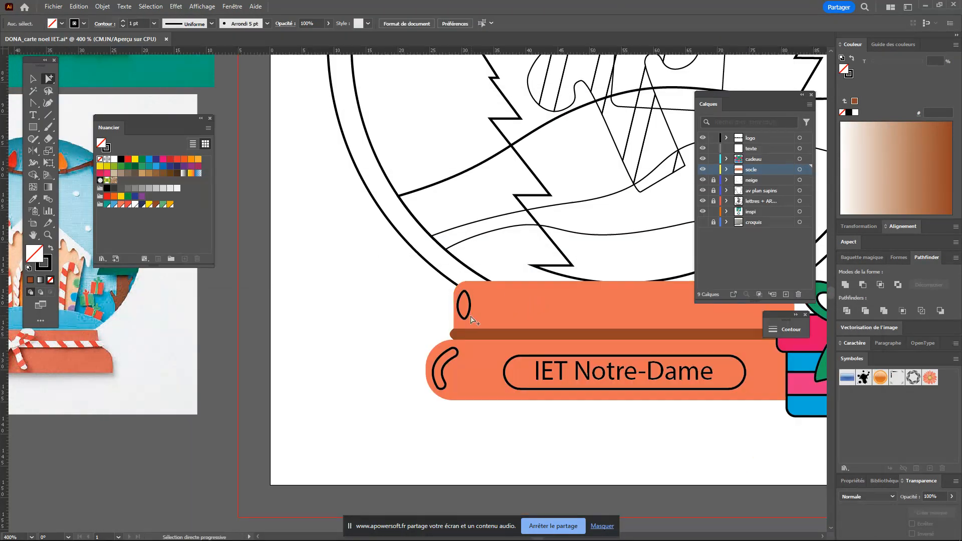
{"action": "left_click", "coordinate": [468, 315]}
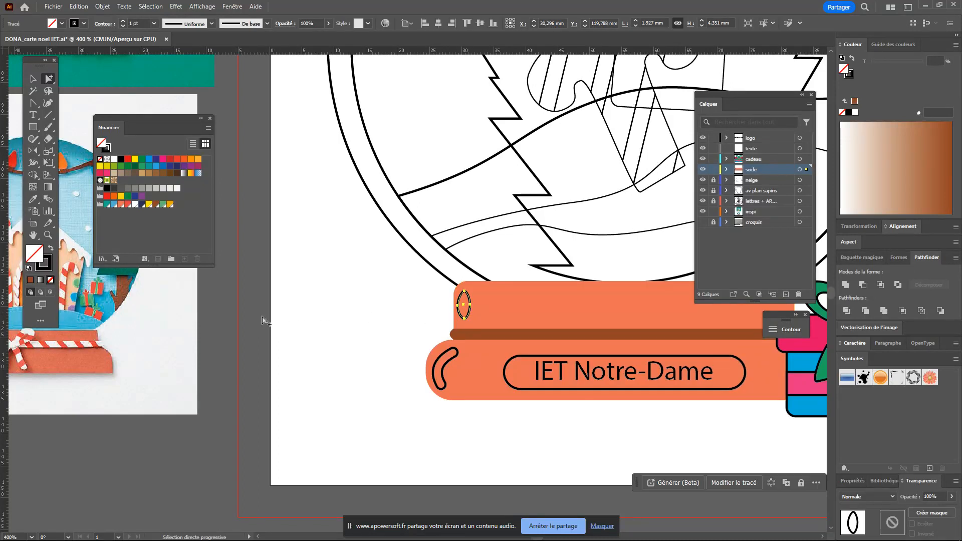
{"action": "left_click", "coordinate": [451, 362], "text": "shift"}
{"action": "left_click", "coordinate": [451, 361], "text": "shift"}
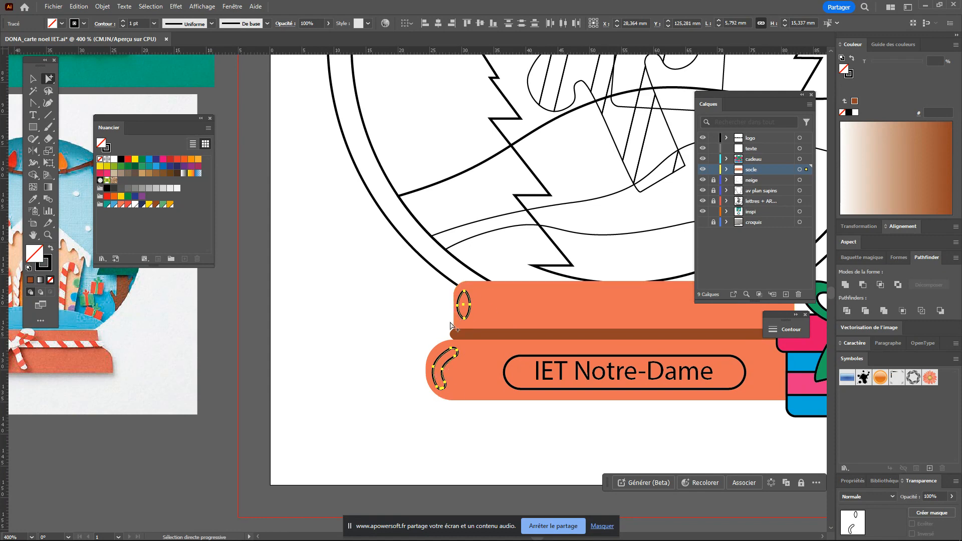
{"action": "left_click", "coordinate": [50, 267]}
{"action": "left_click", "coordinate": [51, 280]}
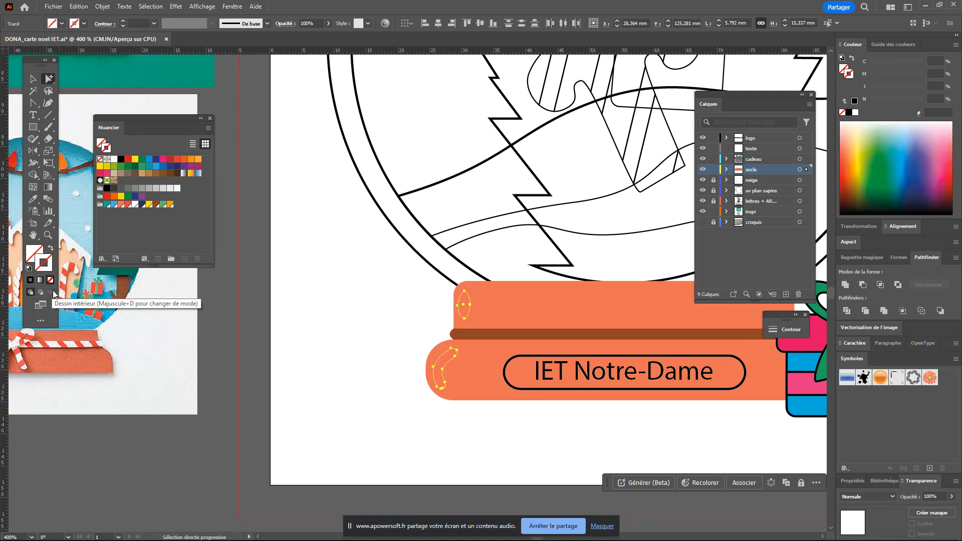
{"action": "left_click", "coordinate": [34, 254]}
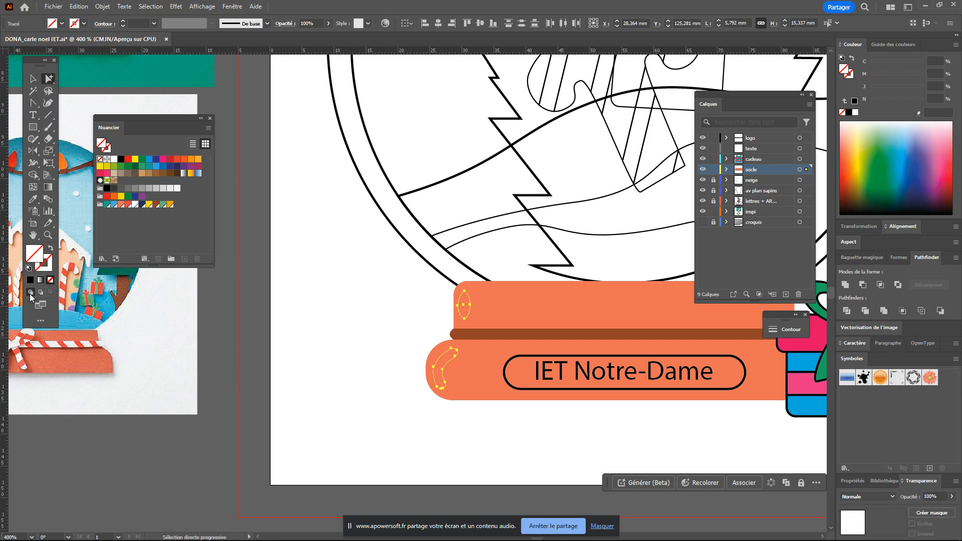
{"action": "left_click", "coordinate": [115, 160]}
{"action": "left_click", "coordinate": [381, 317]}
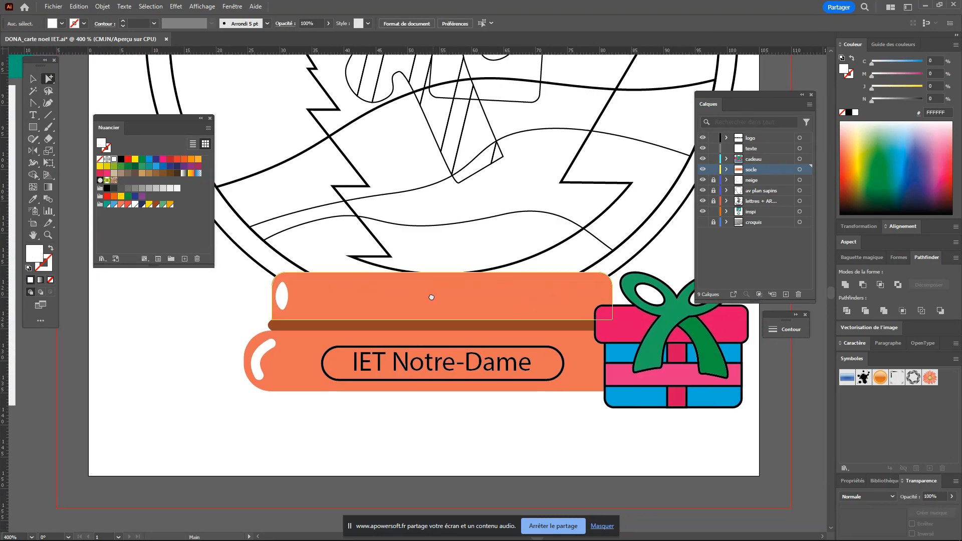
Step: Fill the rounded name plate behind the IET Notre-Dame text with white and remove its outline
{"action": "left_click_drag", "start_coordinate": [617, 305], "coordinate": [434, 296]}
{"action": "left_click", "coordinate": [512, 348]}
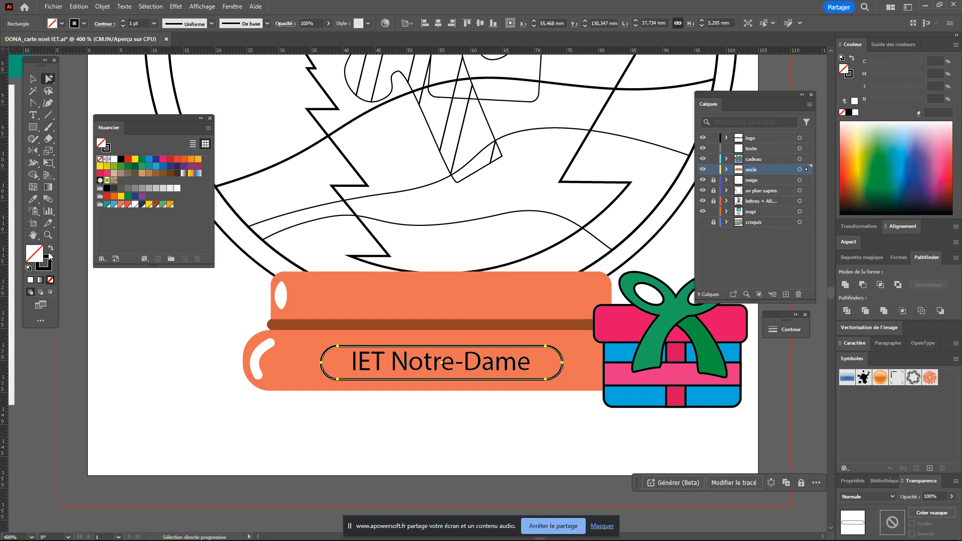
{"action": "left_click", "coordinate": [52, 281]}
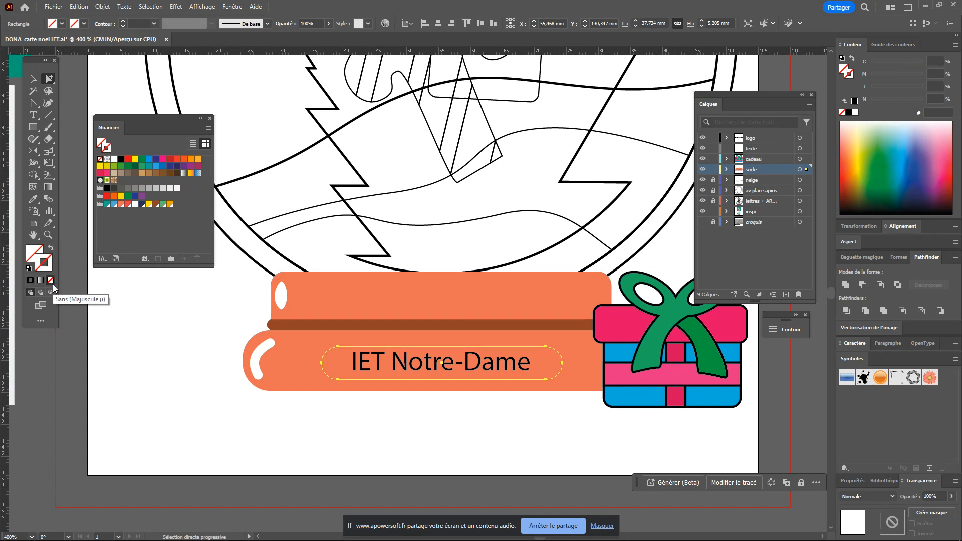
{"action": "left_click", "coordinate": [33, 253]}
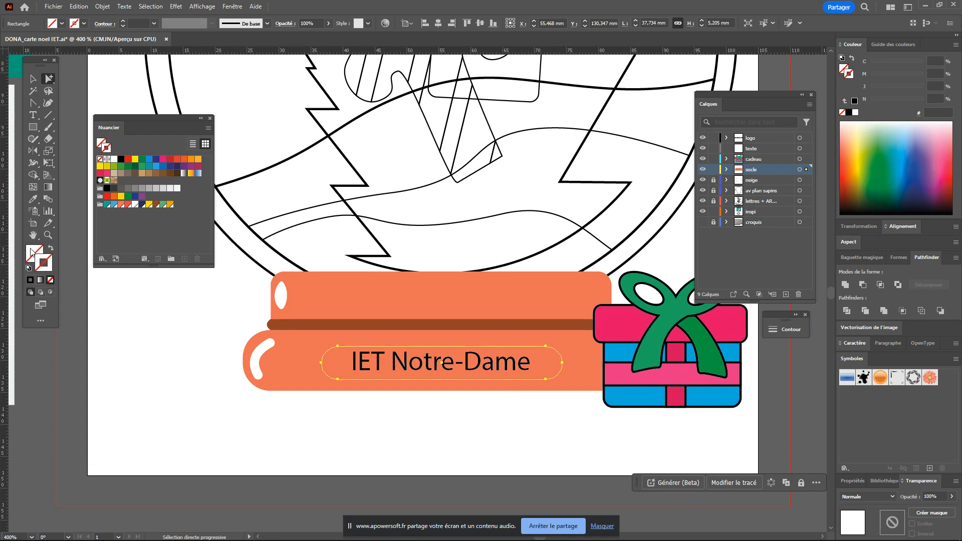
{"action": "left_click", "coordinate": [114, 159]}
{"action": "left_click", "coordinate": [225, 384]}
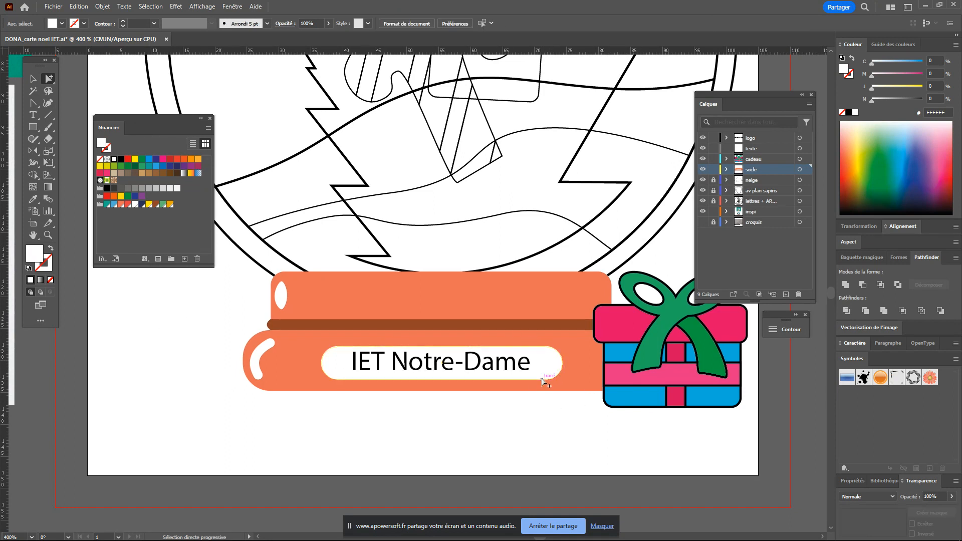
Step: Move the Swatches panel clear of the two reference snow globe images
{"action": "left_click_drag", "start_coordinate": [543, 400], "coordinate": [478, 491]}
{"action": "left_click_drag", "start_coordinate": [481, 276], "coordinate": [518, 274]}
{"action": "scroll", "coordinate": [531, 302], "scroll_direction": "down", "scroll_amount": 2}
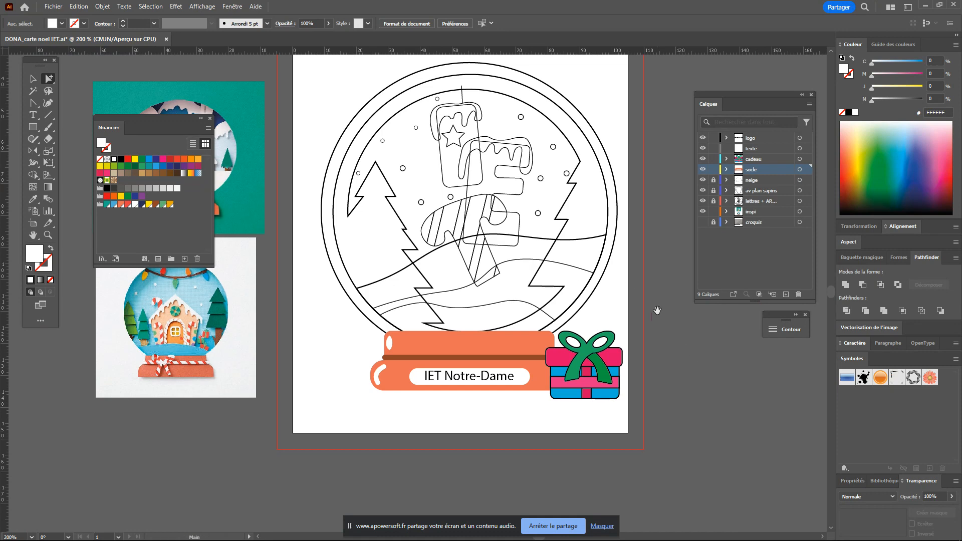
{"action": "left_click_drag", "start_coordinate": [632, 337], "coordinate": [627, 430]}
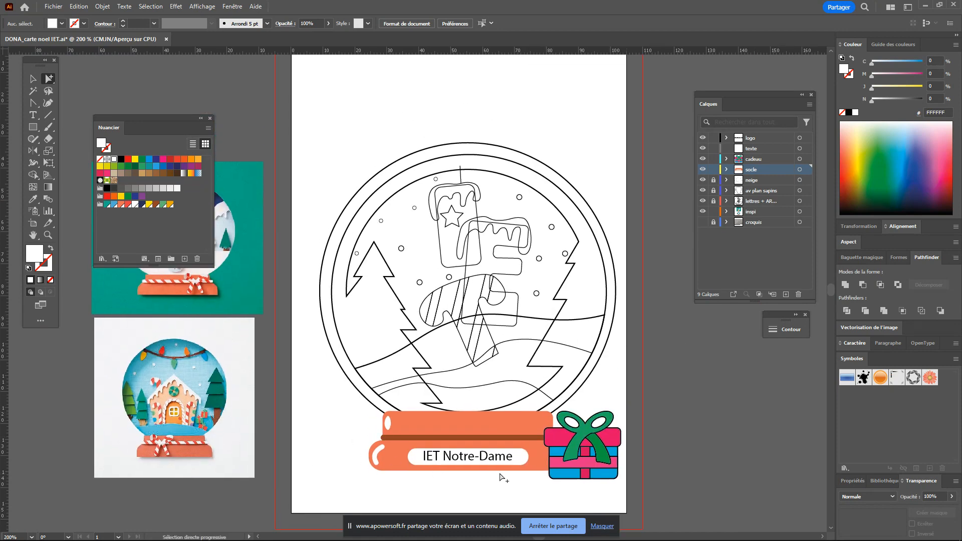
{"action": "left_click_drag", "start_coordinate": [140, 124], "coordinate": [782, 335]}
{"action": "left_click_drag", "start_coordinate": [564, 457], "coordinate": [539, 365]}
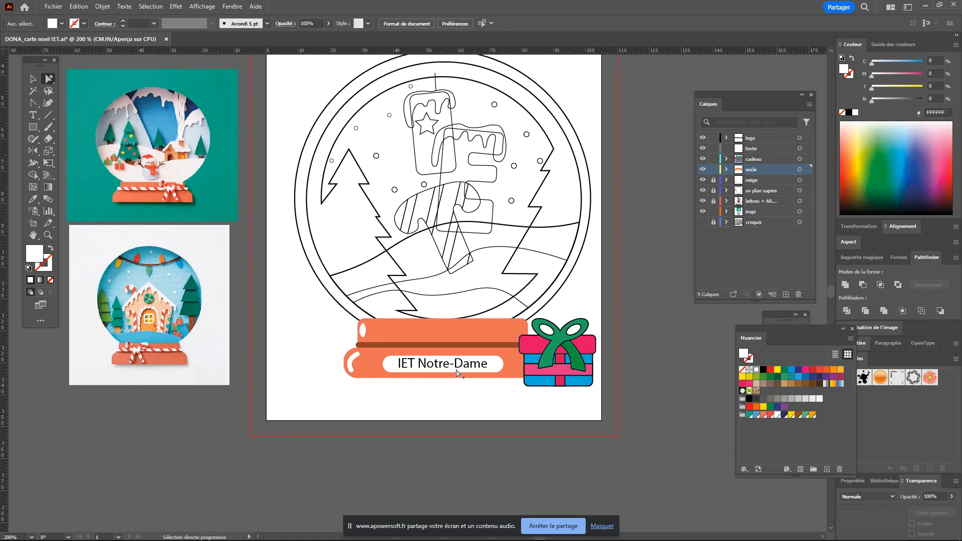
Step: Fill the body of the gift box with the green swatch (C=64 M=0 J=67 N=0) and remove its outline
{"action": "scroll", "coordinate": [195, 343], "scroll_direction": "up", "scroll_amount": 2}
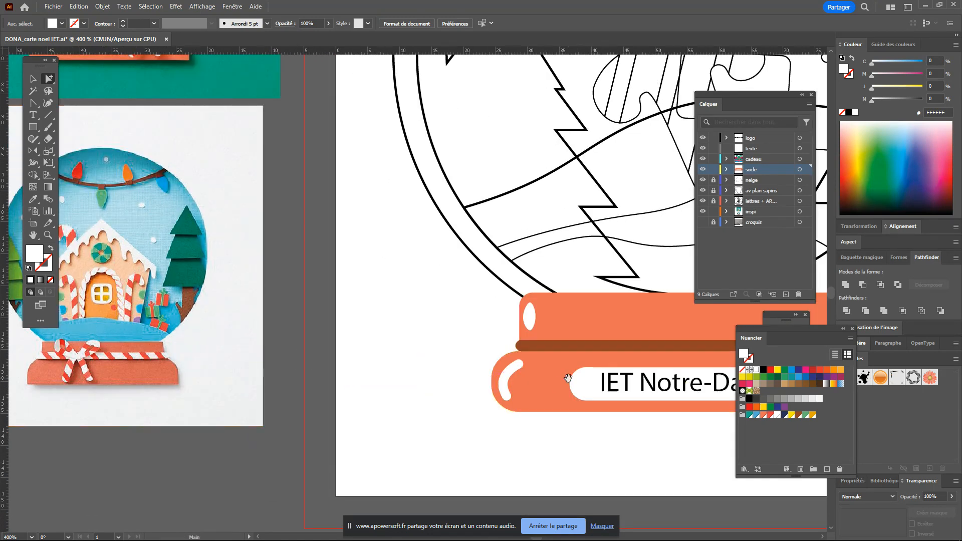
{"action": "left_click_drag", "start_coordinate": [557, 389], "coordinate": [238, 381]}
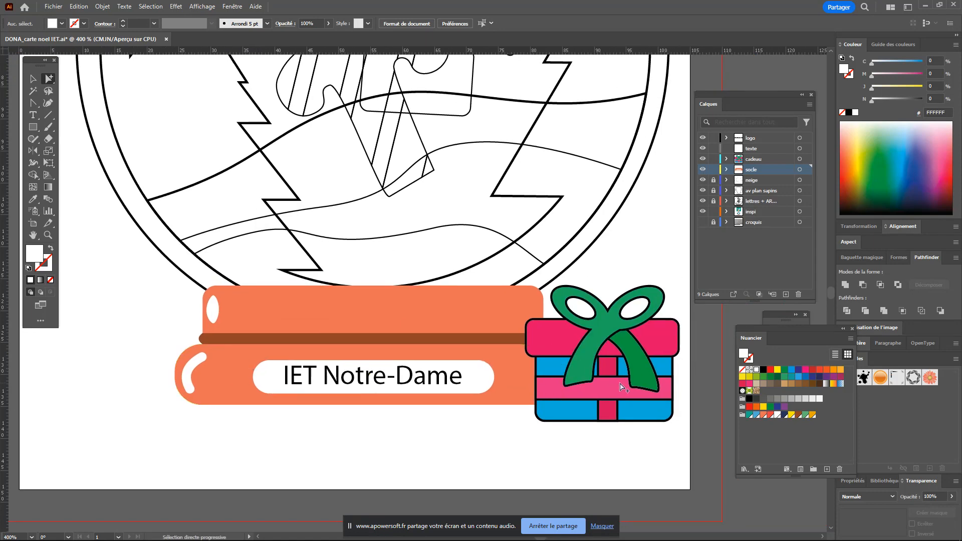
{"action": "left_click", "coordinate": [552, 369]}
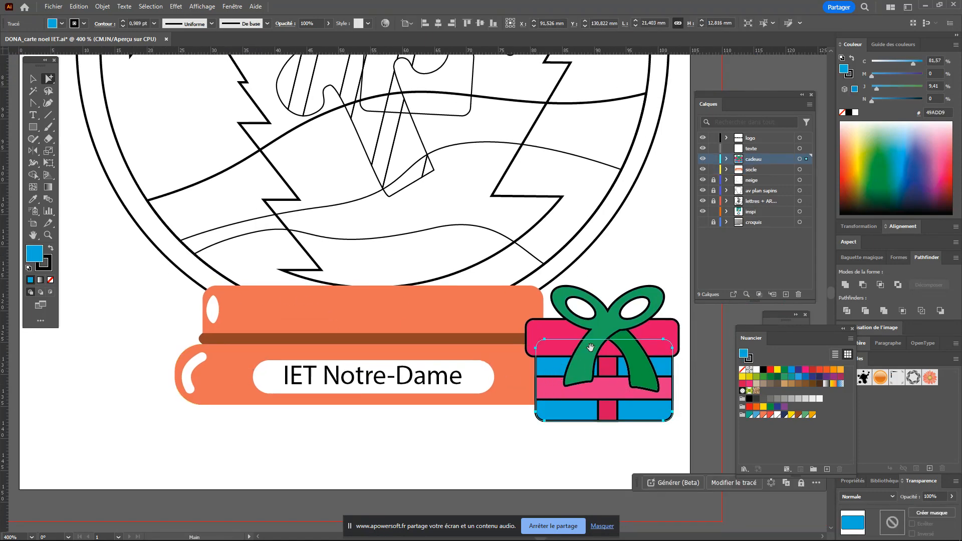
{"action": "left_click", "coordinate": [805, 415]}
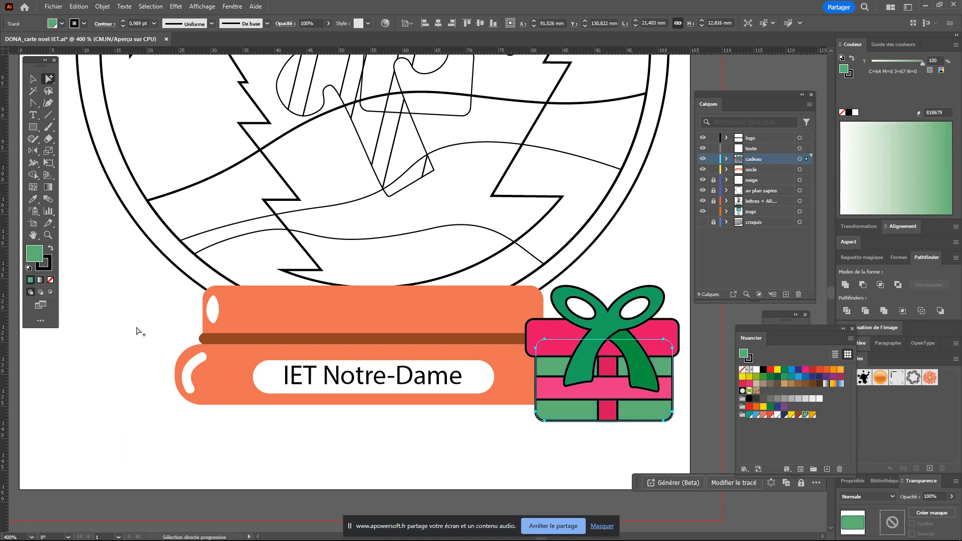
{"action": "left_click", "coordinate": [50, 280]}
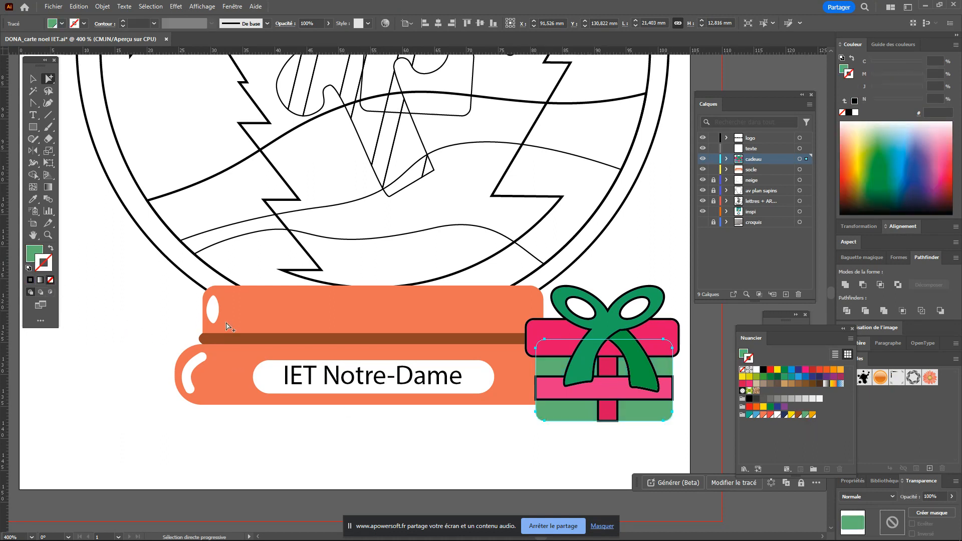
Step: Select the vertical and horizontal ribbon bands on the gift box, remove their outlines and fill them with the red swatch
{"action": "left_click", "coordinate": [609, 394]}
{"action": "left_click", "coordinate": [607, 369], "text": "shift"}
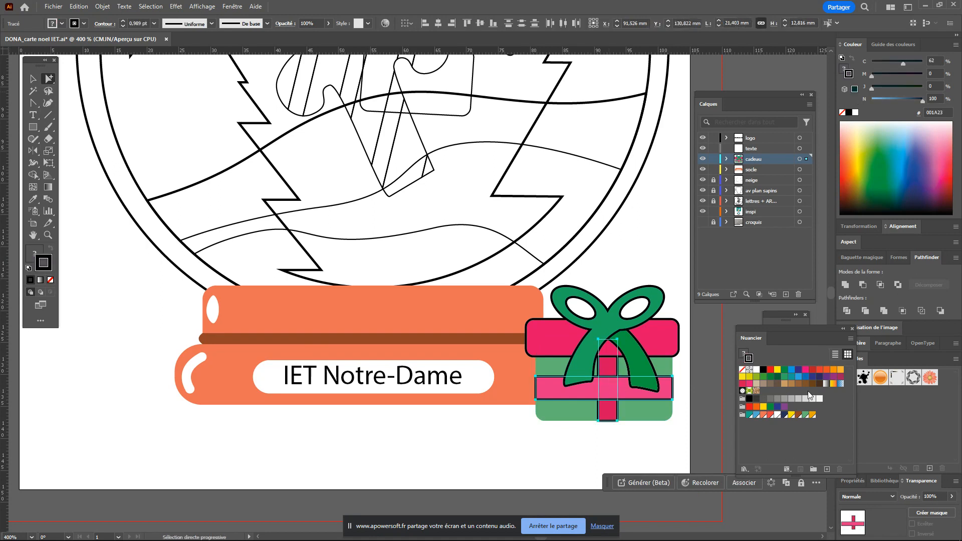
{"action": "left_click", "coordinate": [772, 415]}
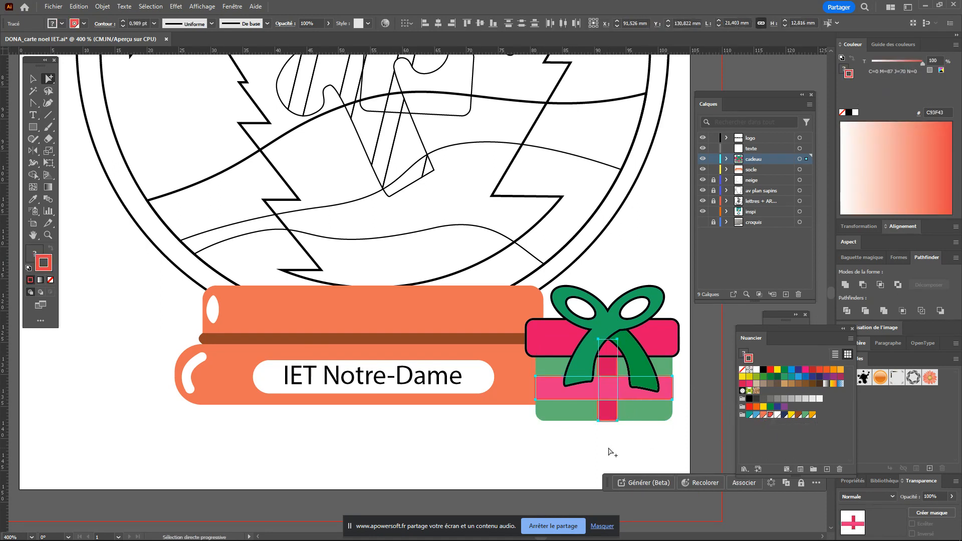
{"action": "left_click_drag", "start_coordinate": [209, 390], "coordinate": [442, 377]}
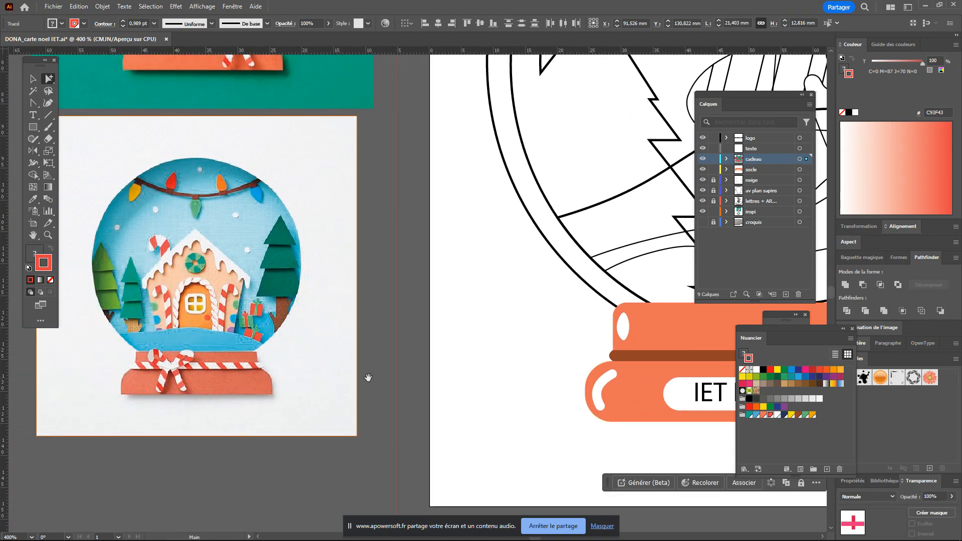
{"action": "left_click_drag", "start_coordinate": [355, 396], "coordinate": [363, 448]}
{"action": "left_click_drag", "start_coordinate": [351, 349], "coordinate": [340, 430]}
{"action": "left_click_drag", "start_coordinate": [451, 409], "coordinate": [226, 353]}
{"action": "left_click_drag", "start_coordinate": [496, 377], "coordinate": [224, 289]}
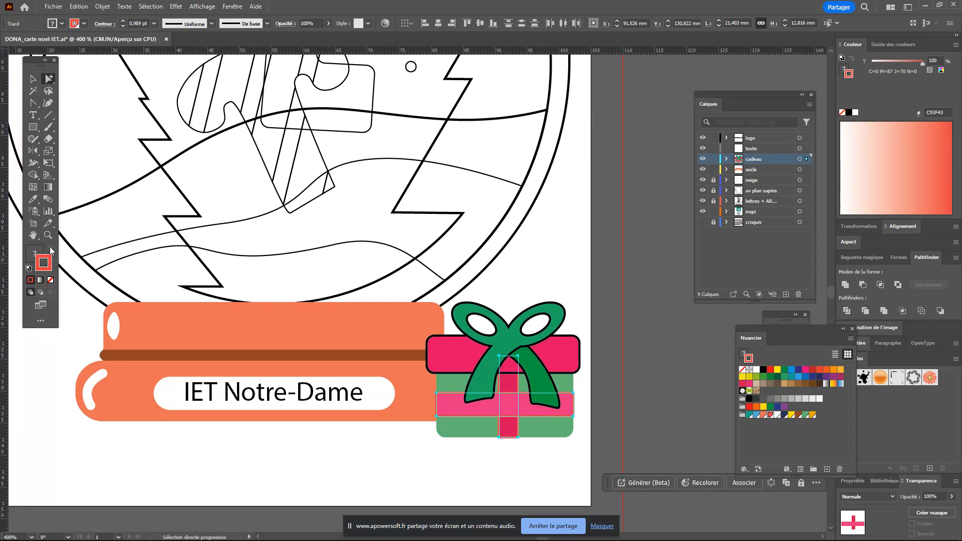
{"action": "left_click", "coordinate": [50, 280]}
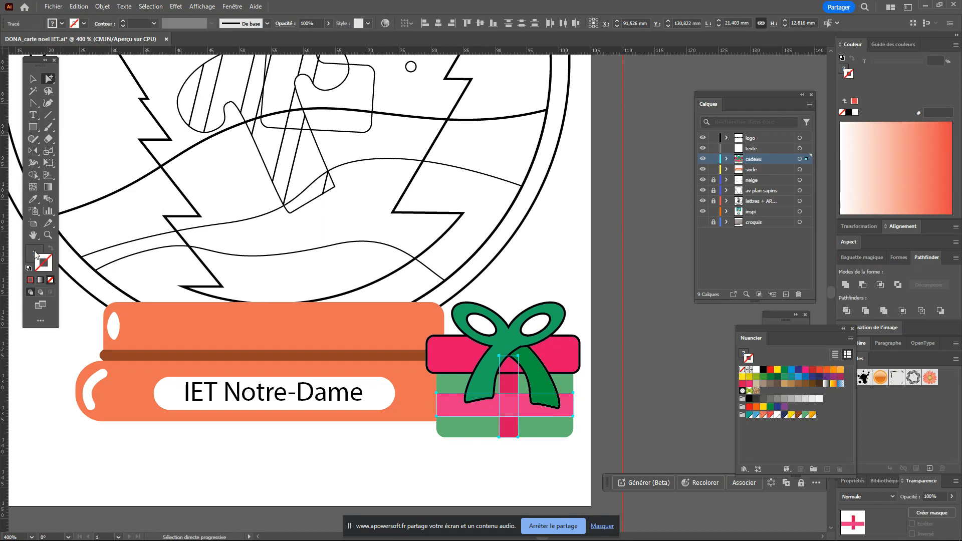
{"action": "left_click", "coordinate": [765, 414]}
Step: Fill the gift box lid with the green swatch (C=64 M=0 J=67 N=0) and remove its outline
{"action": "left_click", "coordinate": [516, 372]}
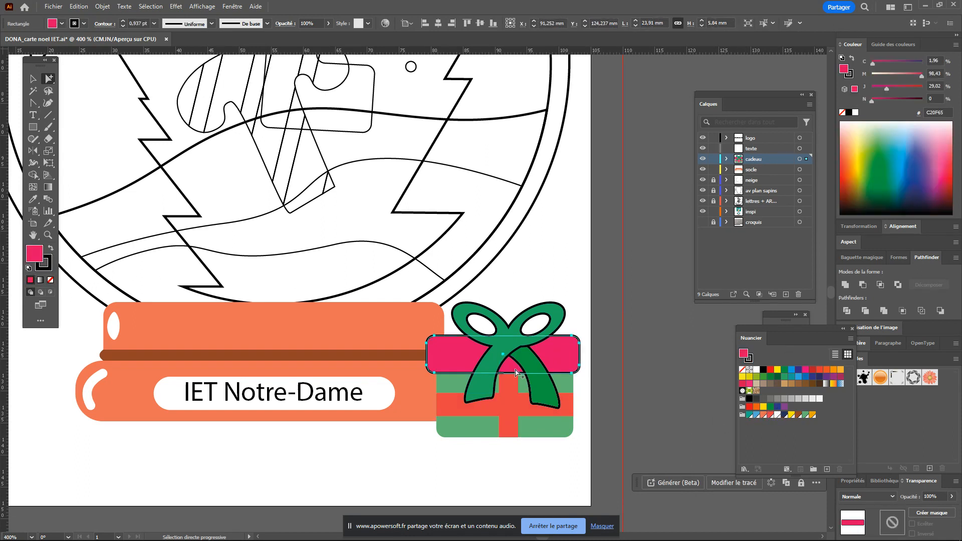
{"action": "left_click", "coordinate": [806, 415]}
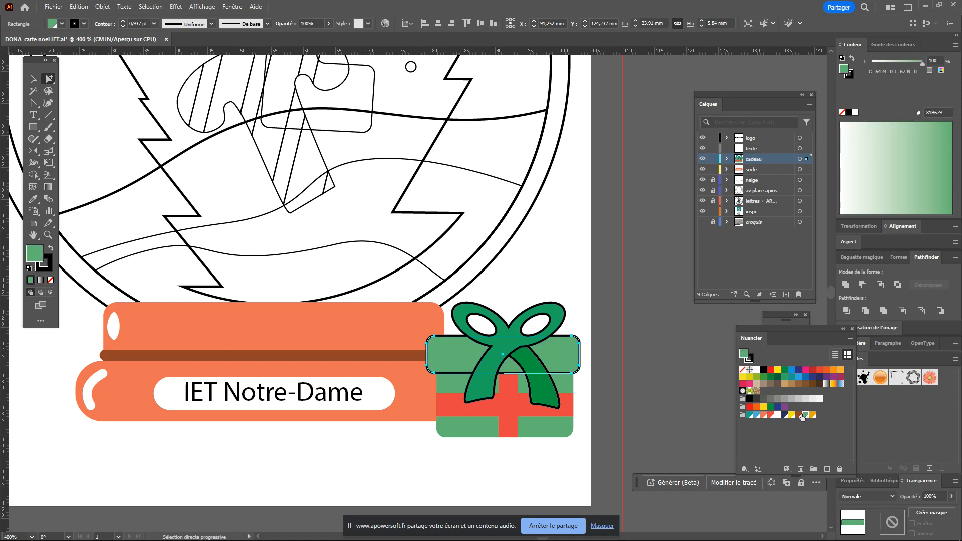
{"action": "left_click", "coordinate": [49, 270]}
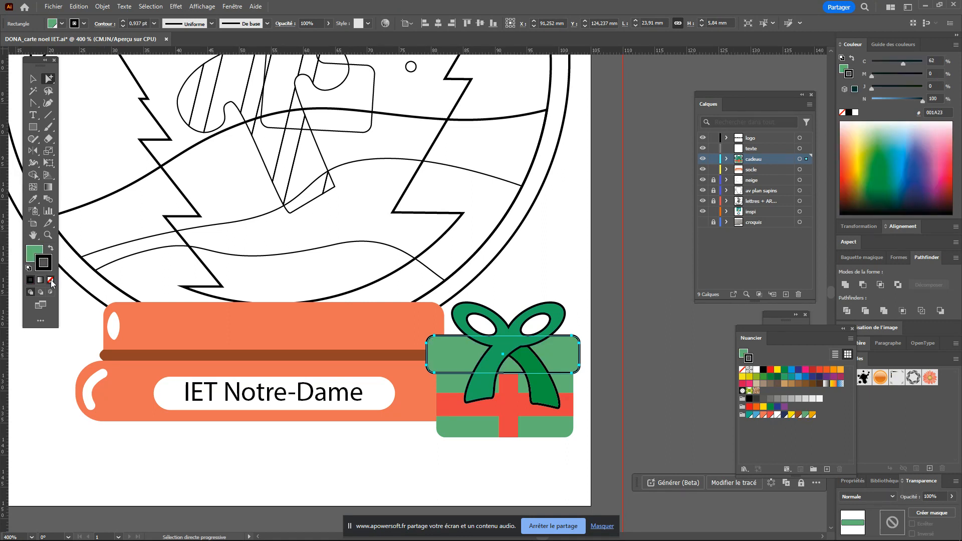
{"action": "left_click", "coordinate": [51, 280]}
Step: Select the gift's bow together with the separate ribbon tail, fill both with the red swatch and remove their outlines
{"action": "left_click", "coordinate": [556, 326]}
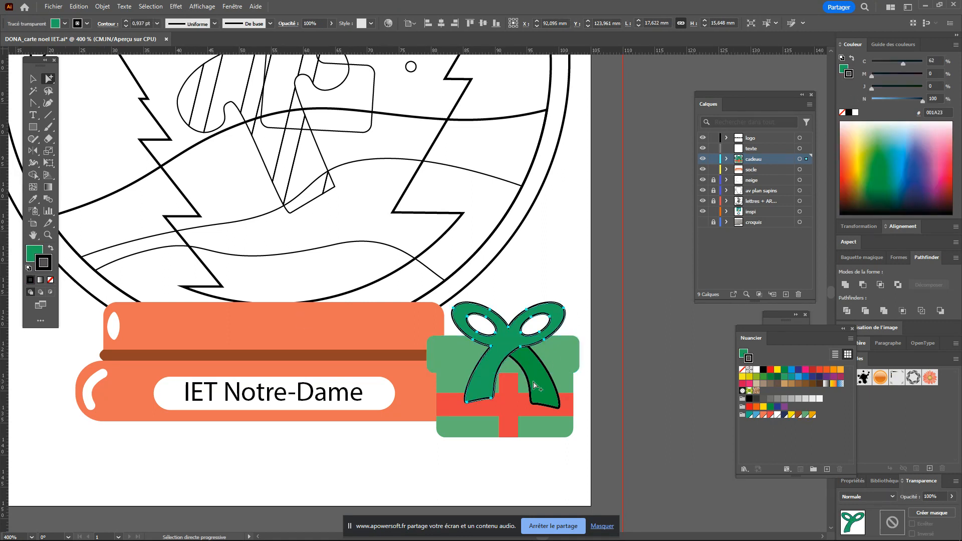
{"action": "left_click", "coordinate": [544, 384], "text": "shift"}
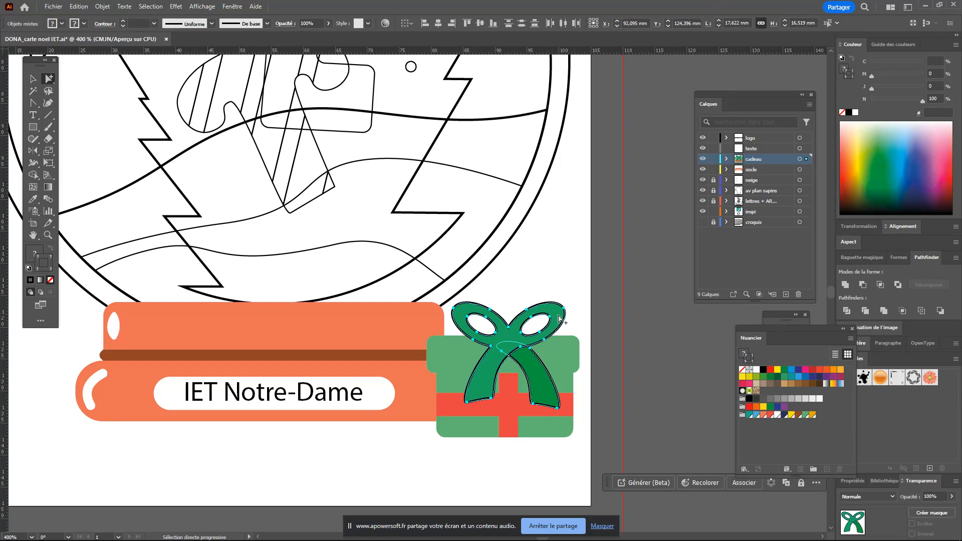
{"action": "left_click", "coordinate": [572, 273]}
{"action": "left_click", "coordinate": [559, 312]}
{"action": "left_click", "coordinate": [541, 375], "text": "shift"}
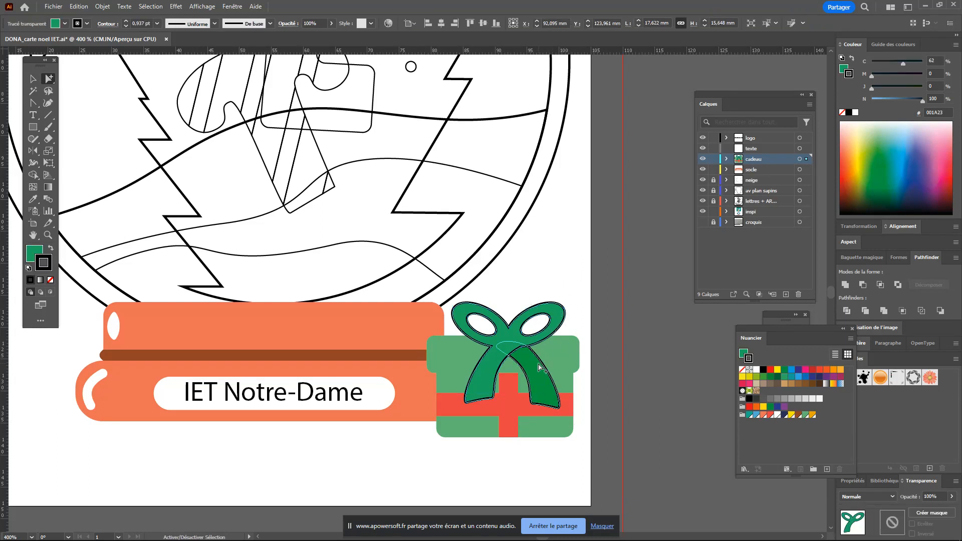
{"action": "left_click", "coordinate": [537, 368], "text": "shift"}
{"action": "left_click", "coordinate": [534, 371], "text": "shift"}
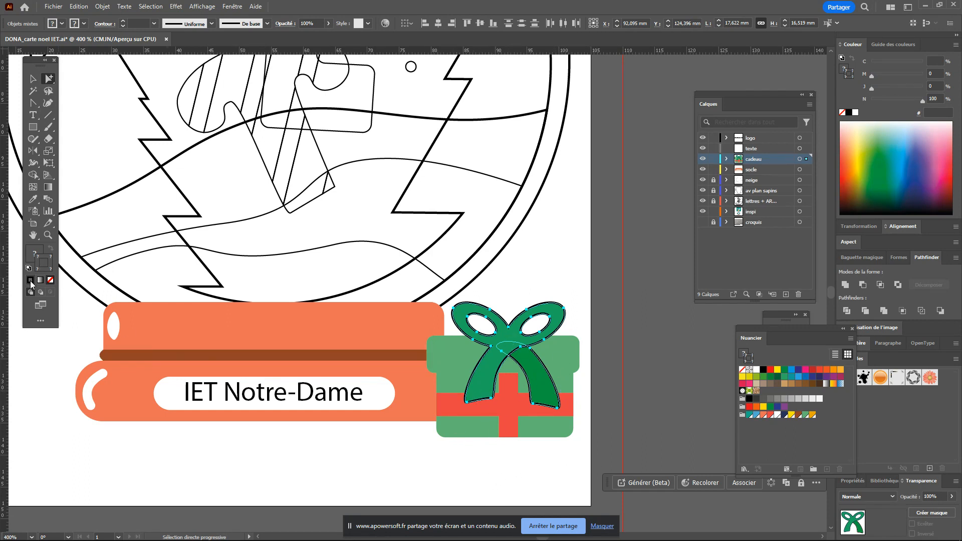
{"action": "left_click", "coordinate": [35, 263]}
{"action": "left_click", "coordinate": [33, 256]}
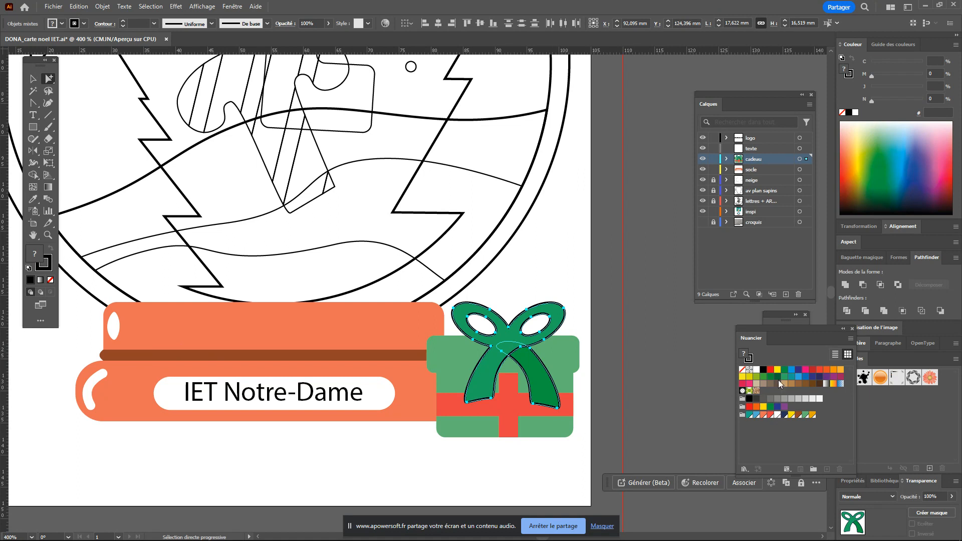
{"action": "left_click", "coordinate": [770, 415]}
{"action": "left_click", "coordinate": [45, 264]}
{"action": "left_click", "coordinate": [50, 280]}
{"action": "left_click", "coordinate": [672, 401]}
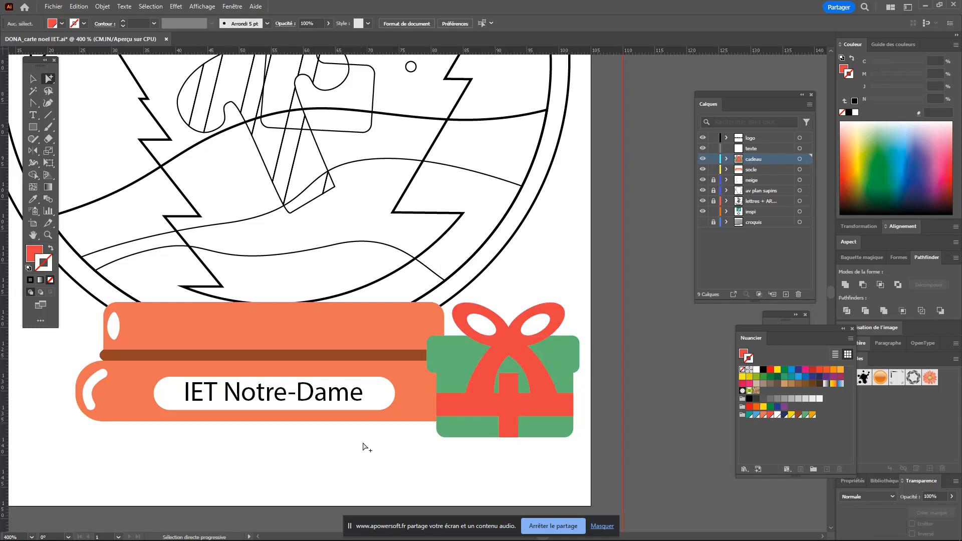
Step: Unlock the neige, av plan sapins and lettres layers, and lock the socle layer
{"action": "left_click_drag", "start_coordinate": [546, 280], "coordinate": [634, 388]}
{"action": "scroll", "coordinate": [551, 331], "scroll_direction": "down", "scroll_amount": 4}
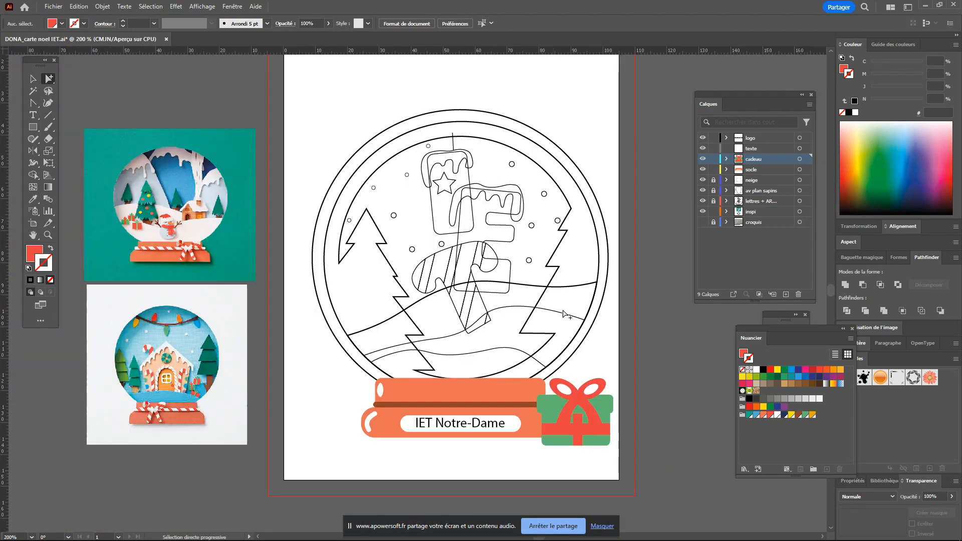
{"action": "left_click_drag", "start_coordinate": [563, 314], "coordinate": [538, 350]}
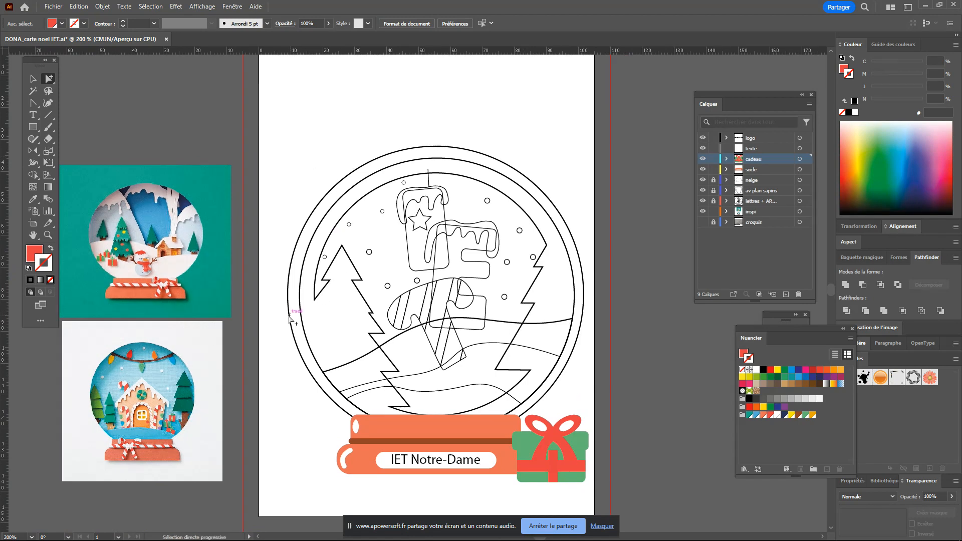
{"action": "left_click_drag", "start_coordinate": [713, 211], "coordinate": [716, 178]}
{"action": "left_click_drag", "start_coordinate": [715, 215], "coordinate": [712, 173]}
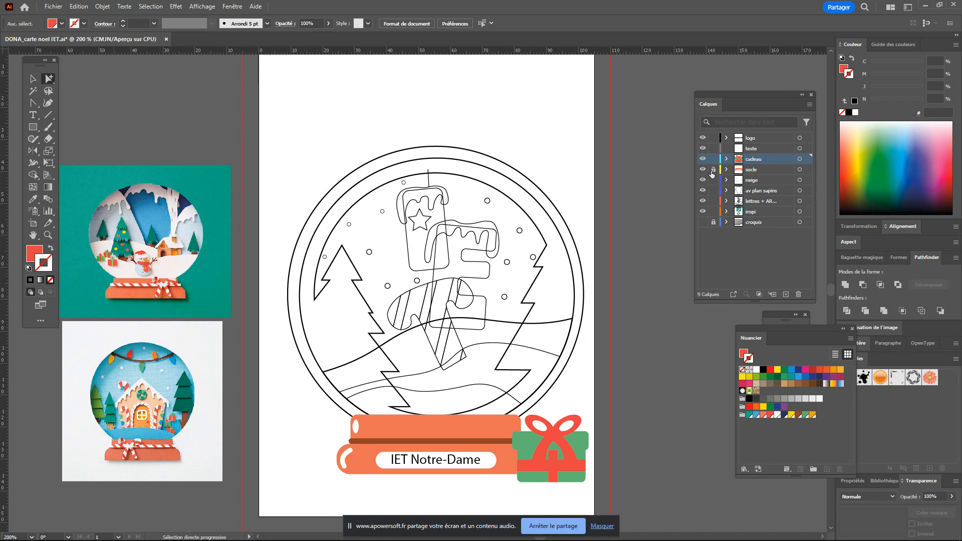
Step: Lock the inspi layer, unlock the socle layer, and make av plan sapins the active layer
{"action": "left_click", "coordinate": [713, 222]}
{"action": "left_click", "coordinate": [762, 203]}
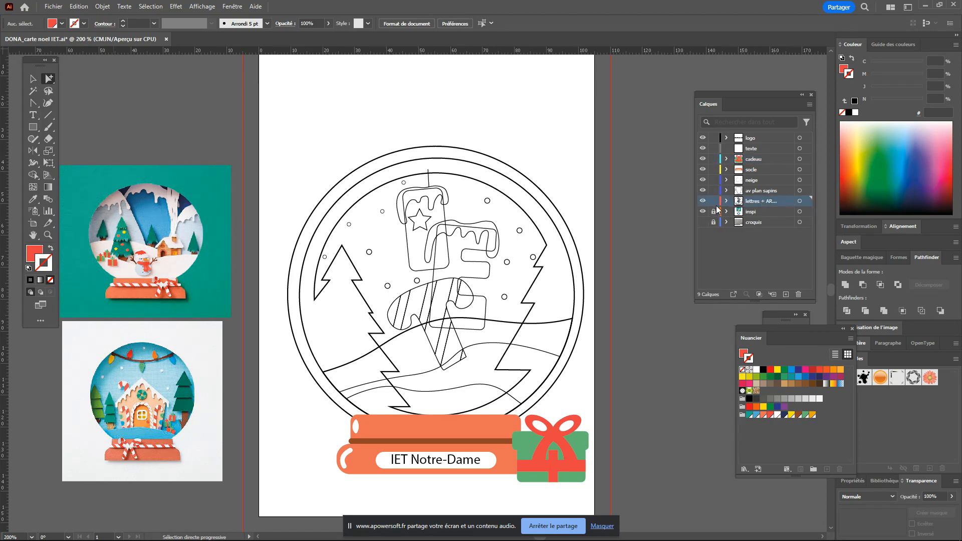
{"action": "left_click", "coordinate": [752, 171]}
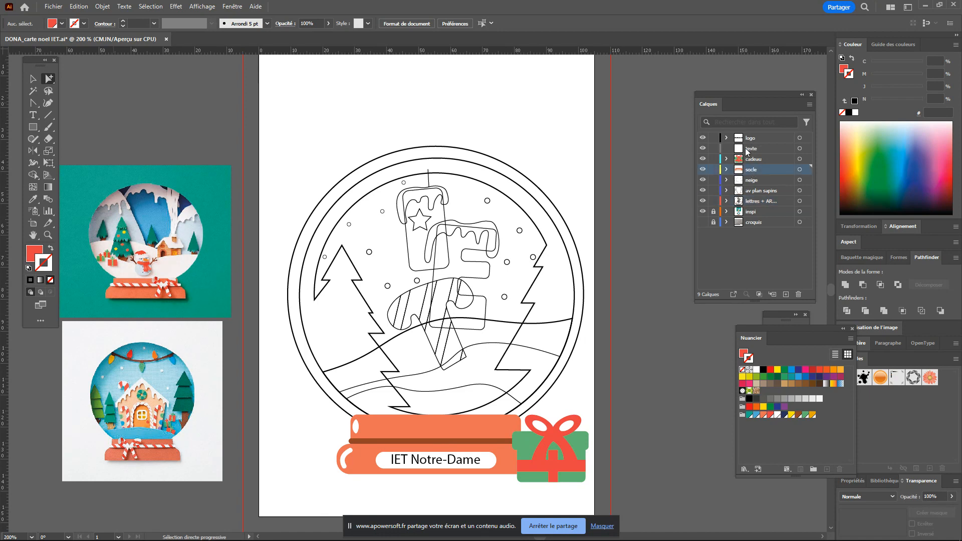
{"action": "left_click", "coordinate": [763, 192]}
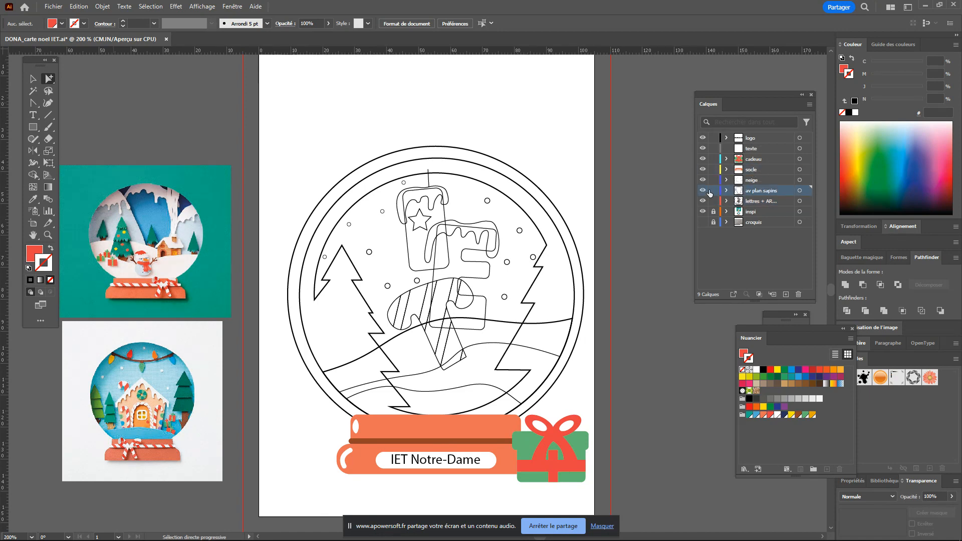
Step: Fill the globe ring with the fir tree silhouettes with the teal swatch (C=79 M=0 J=55 N=0) and remove its outline
{"action": "left_click", "coordinate": [318, 265]}
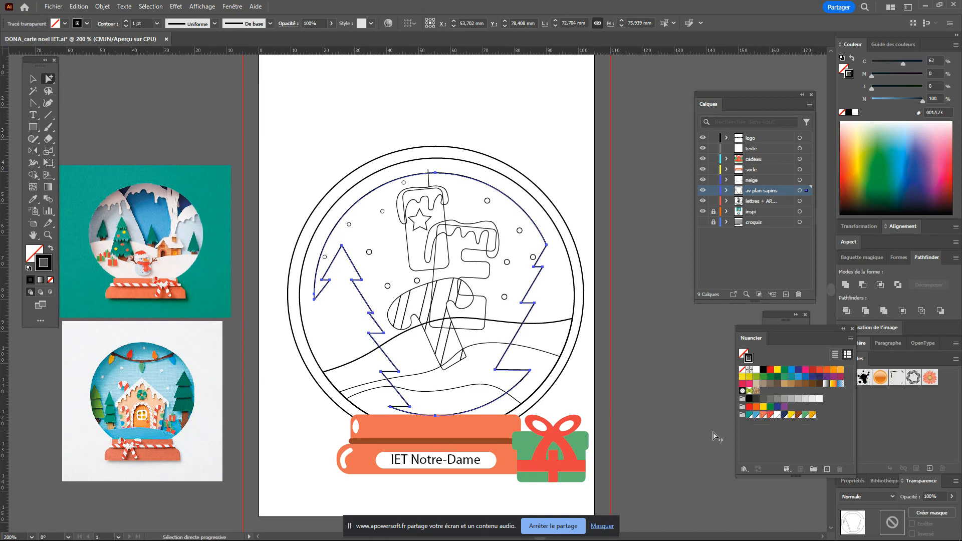
{"action": "left_click", "coordinate": [51, 249]}
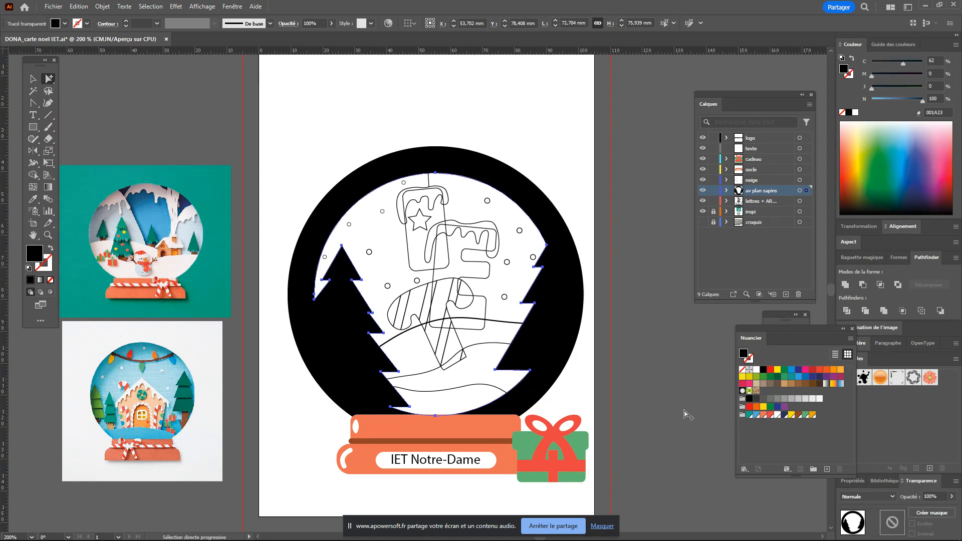
{"action": "left_click", "coordinate": [750, 415]}
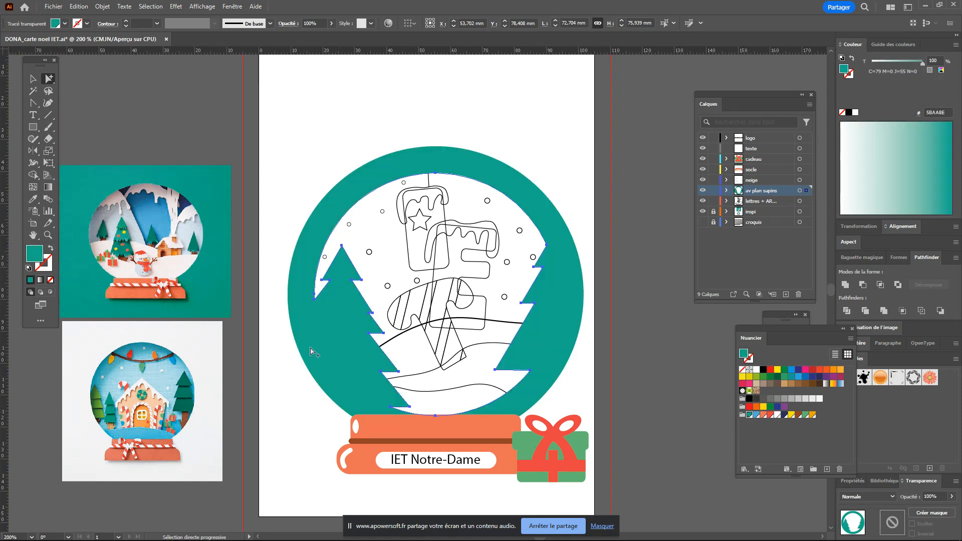
{"action": "left_click", "coordinate": [463, 111]}
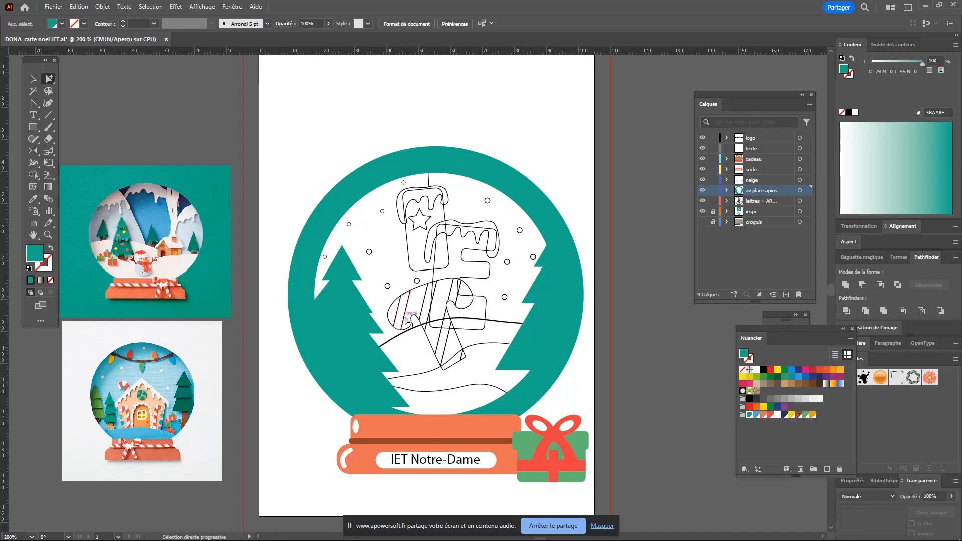
Step: Remove the outline of the rearmost snow hill and fill it with white
{"action": "left_click", "coordinate": [509, 324]}
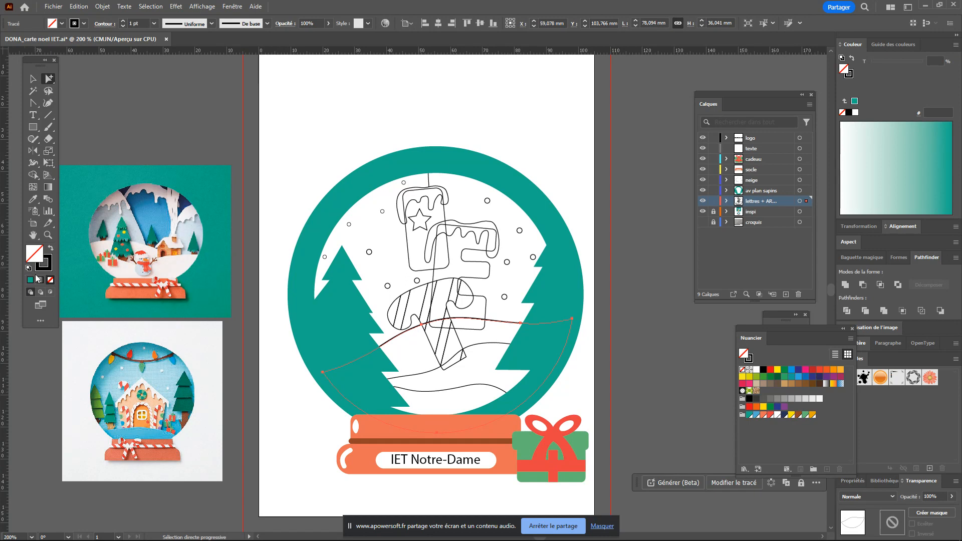
{"action": "left_click", "coordinate": [51, 269]}
{"action": "left_click", "coordinate": [50, 280]}
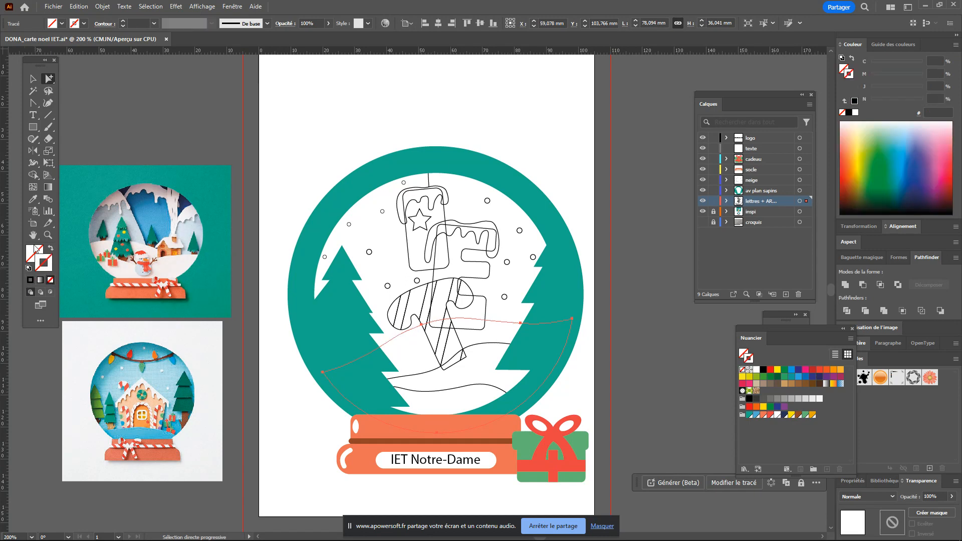
{"action": "left_click", "coordinate": [36, 251]}
{"action": "left_click", "coordinate": [756, 369]}
Step: Fill the middle and front snow hills with white and remove their outlines
{"action": "left_click", "coordinate": [491, 343]}
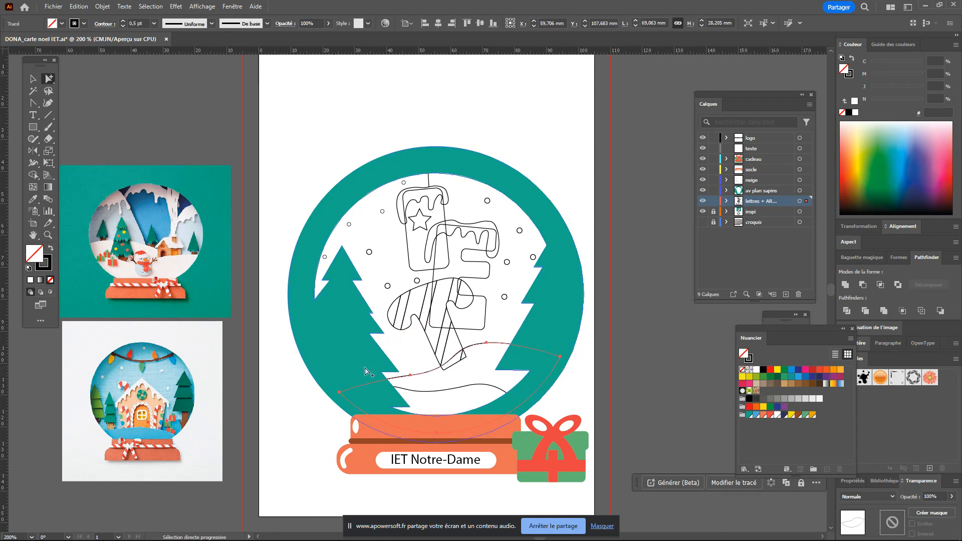
{"action": "left_click", "coordinate": [757, 370]}
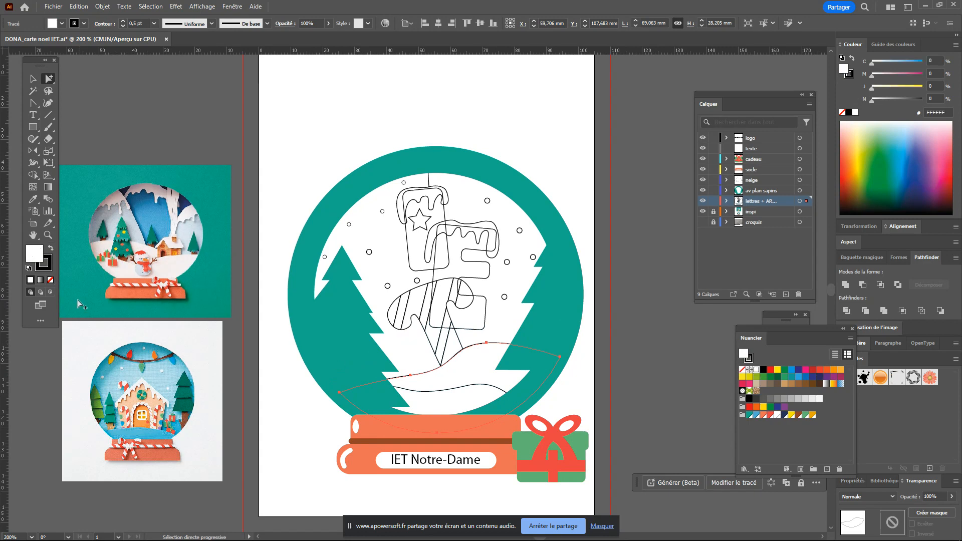
{"action": "left_click", "coordinate": [51, 279]}
{"action": "left_click", "coordinate": [453, 388]}
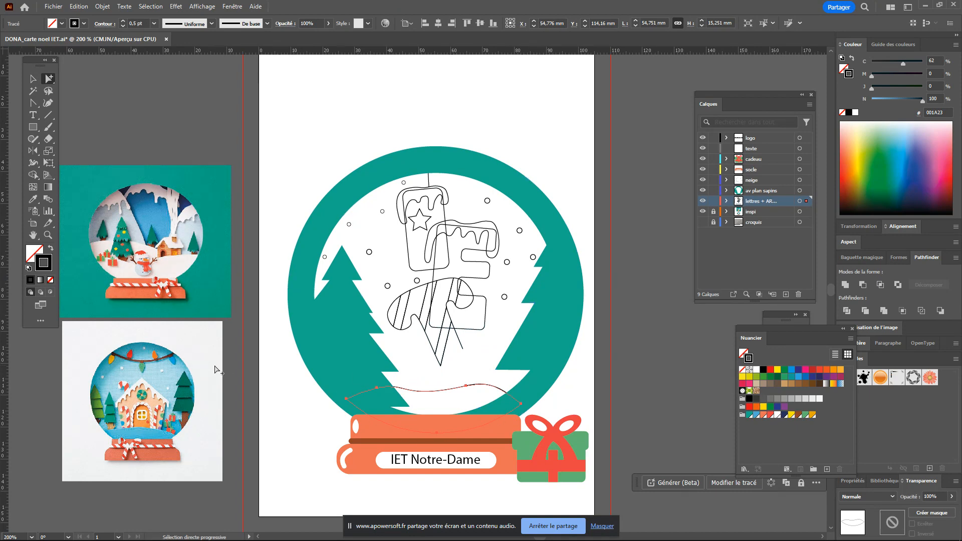
{"action": "left_click", "coordinate": [50, 279]}
{"action": "left_click", "coordinate": [29, 256]}
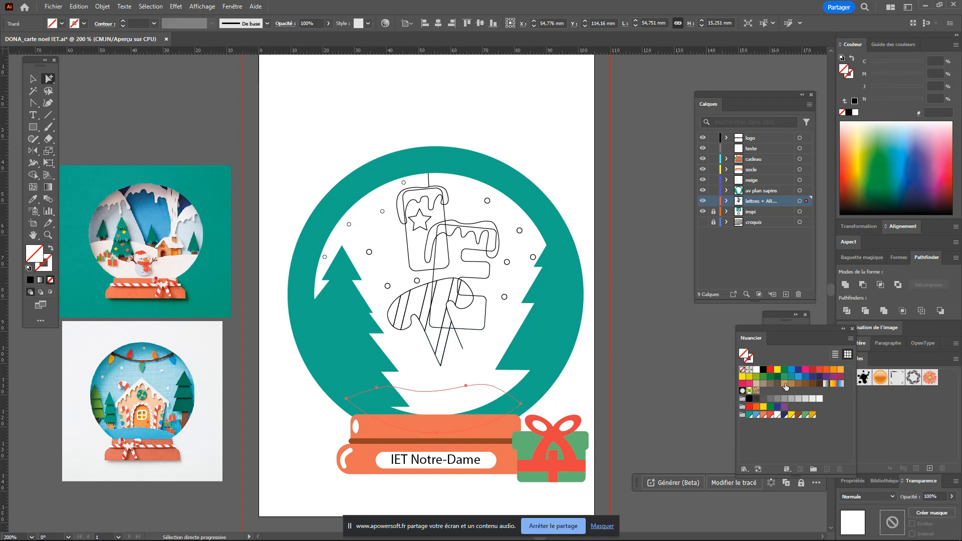
{"action": "left_click", "coordinate": [757, 374]}
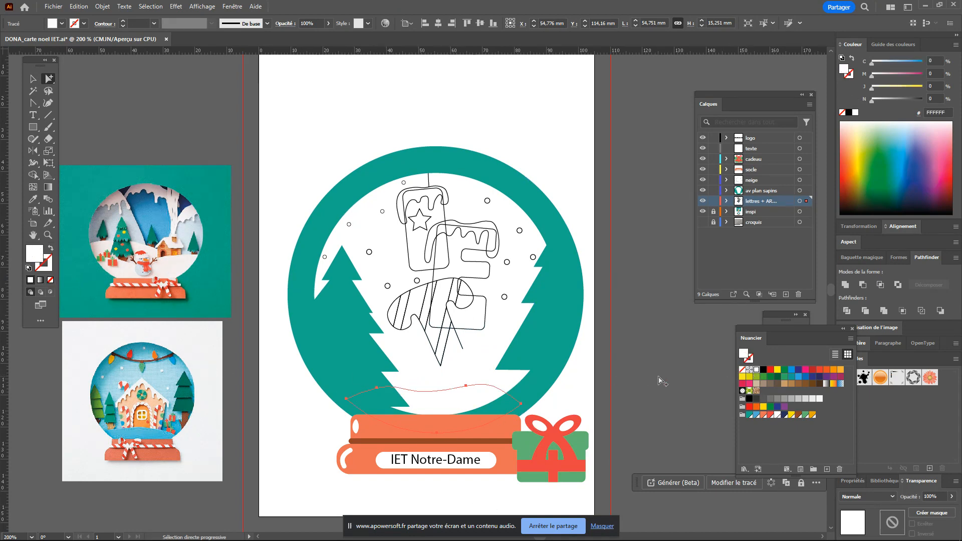
{"action": "left_click", "coordinate": [555, 398]}
Step: Select all three snow hills and open the Ombre portée effect for them with its preview enabled
{"action": "left_click", "coordinate": [458, 387]}
{"action": "left_click", "coordinate": [457, 377], "text": "shift"}
{"action": "left_click", "coordinate": [418, 361], "text": "shift"}
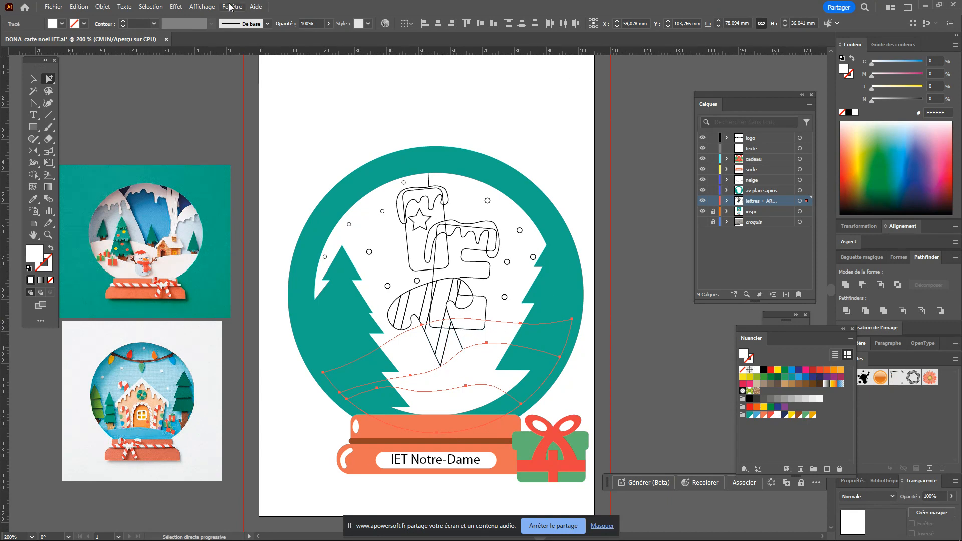
{"action": "left_click", "coordinate": [176, 6]}
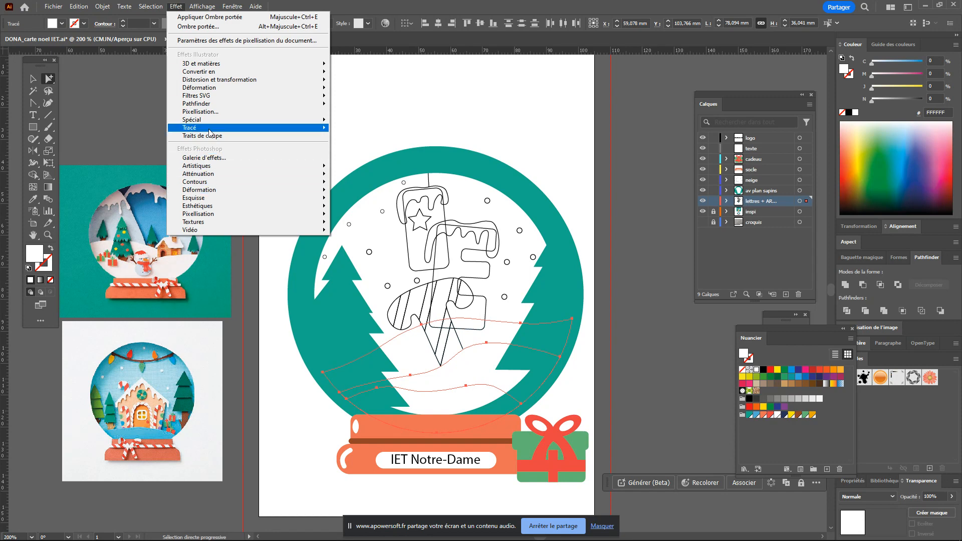
{"action": "mouse_move", "coordinate": [210, 133]}
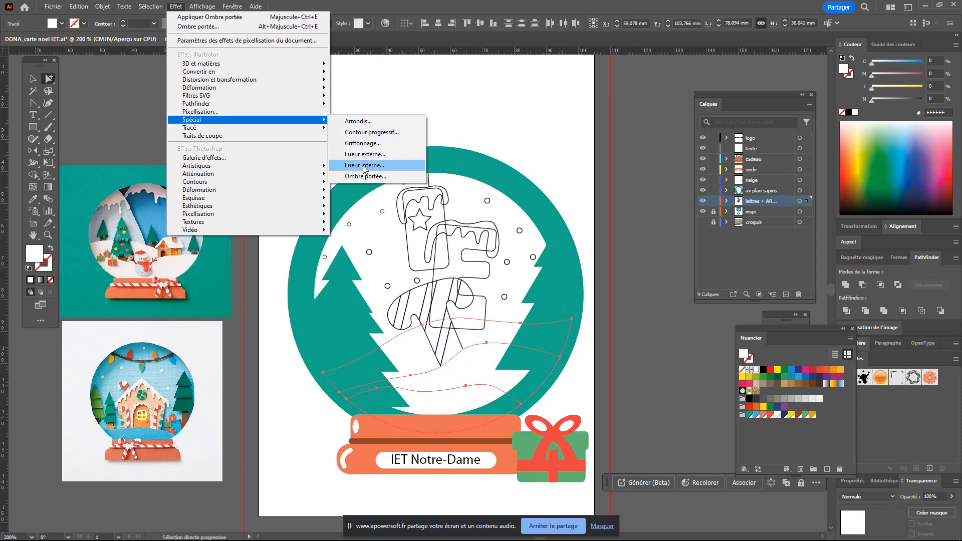
{"action": "left_click", "coordinate": [364, 177]}
{"action": "left_click_drag", "start_coordinate": [629, 197], "coordinate": [713, 128]}
{"action": "left_click", "coordinate": [620, 255]}
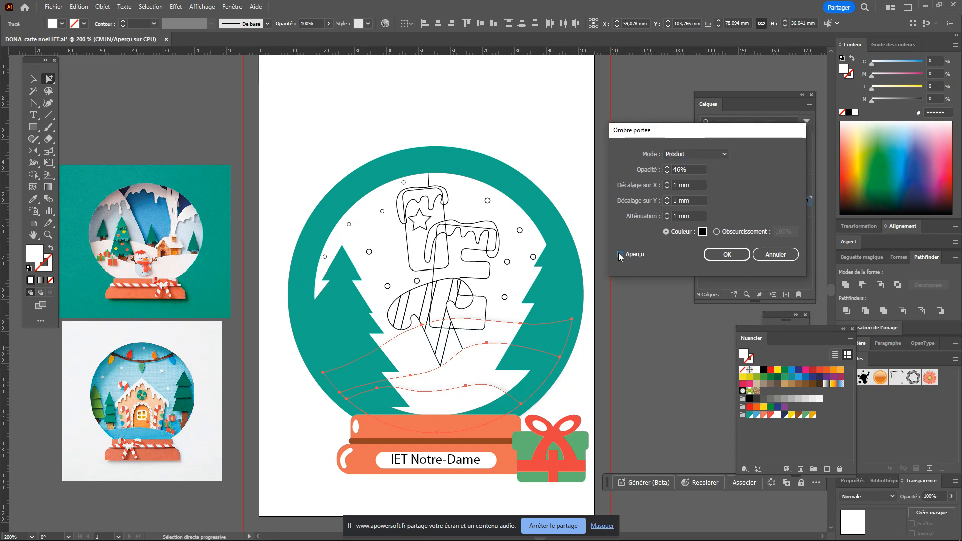
{"action": "left_click", "coordinate": [620, 254]}
Step: Set the shadow's opacity to 53% and its Y offset to -1 mm, apply it to the hills and deselect them
{"action": "left_click", "coordinate": [667, 169]}
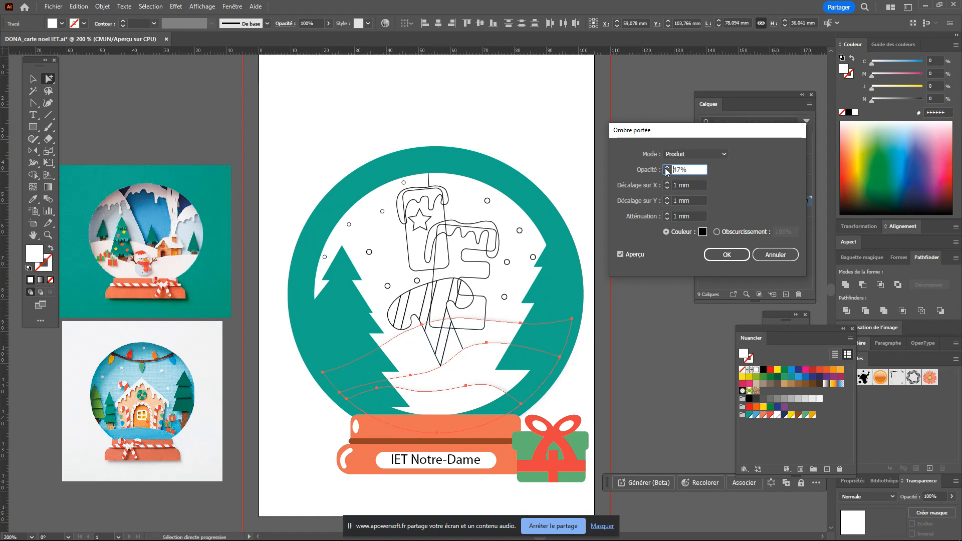
{"action": "left_click", "coordinate": [667, 168]}
{"action": "left_click", "coordinate": [667, 168]}
{"action": "left_click", "coordinate": [667, 168]}
{"action": "left_click", "coordinate": [666, 168]}
{"action": "left_click", "coordinate": [667, 168]}
{"action": "left_click", "coordinate": [667, 203]}
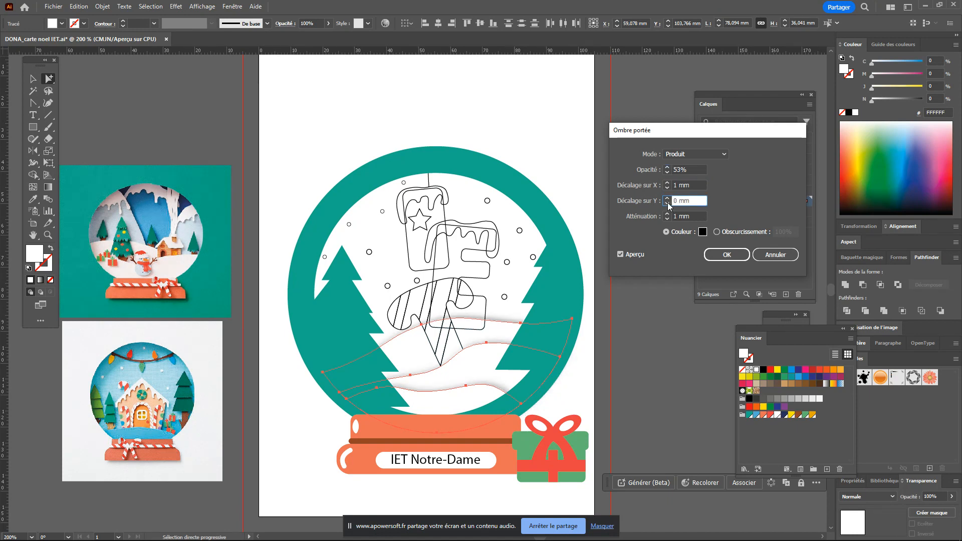
{"action": "left_click", "coordinate": [667, 203]}
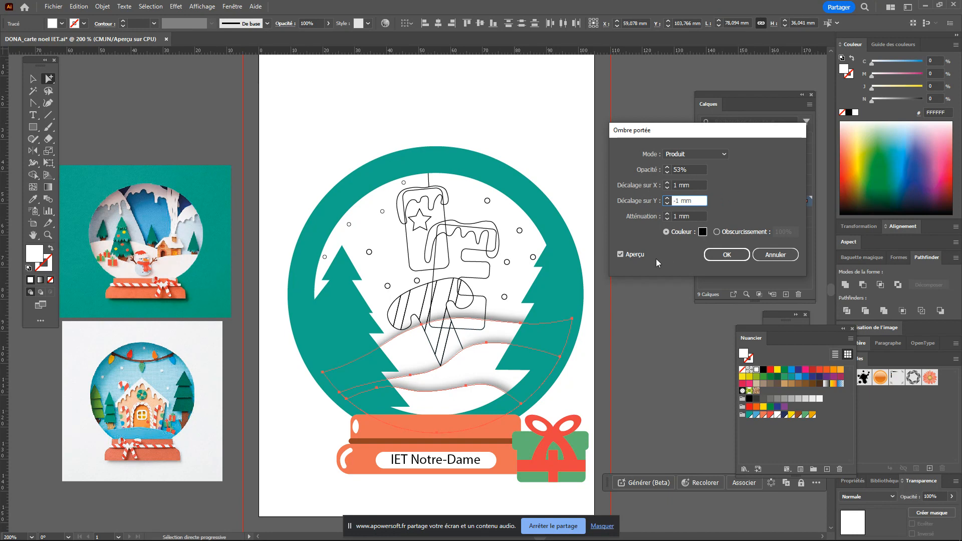
{"action": "left_click", "coordinate": [726, 255]}
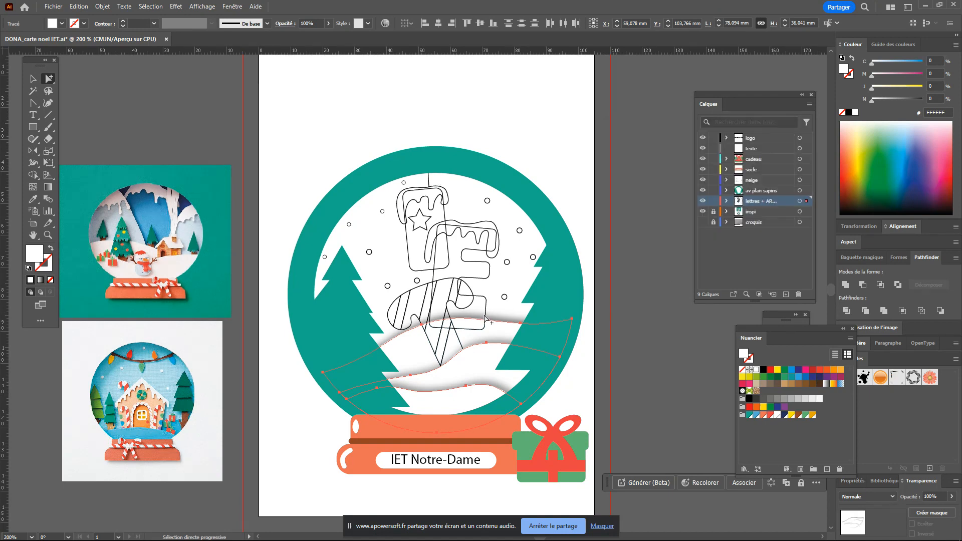
{"action": "left_click", "coordinate": [531, 140]}
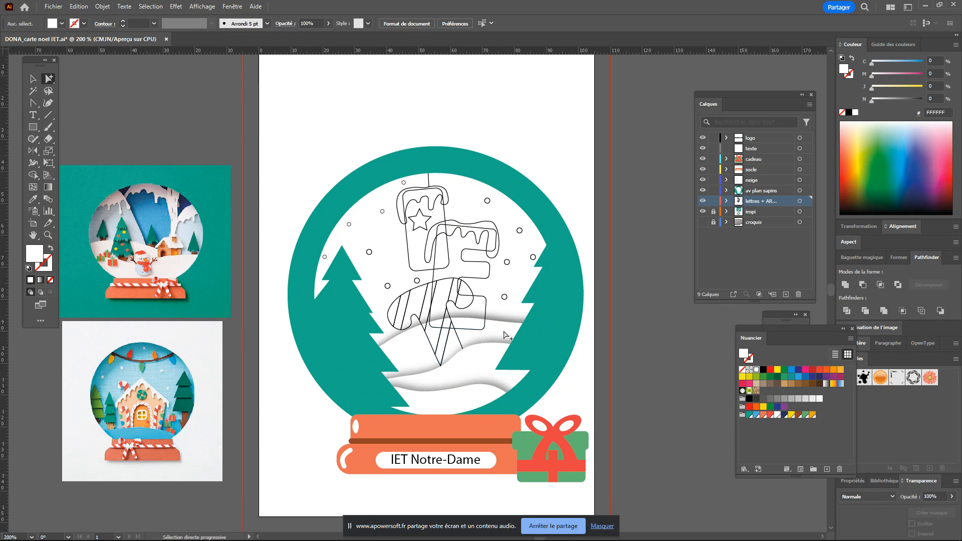
Step: Select the rearmost hill, attach the Nuancier panel below Calques, and detach and enlarge the Aspect panel to show the hill's effects
{"action": "left_click", "coordinate": [505, 334]}
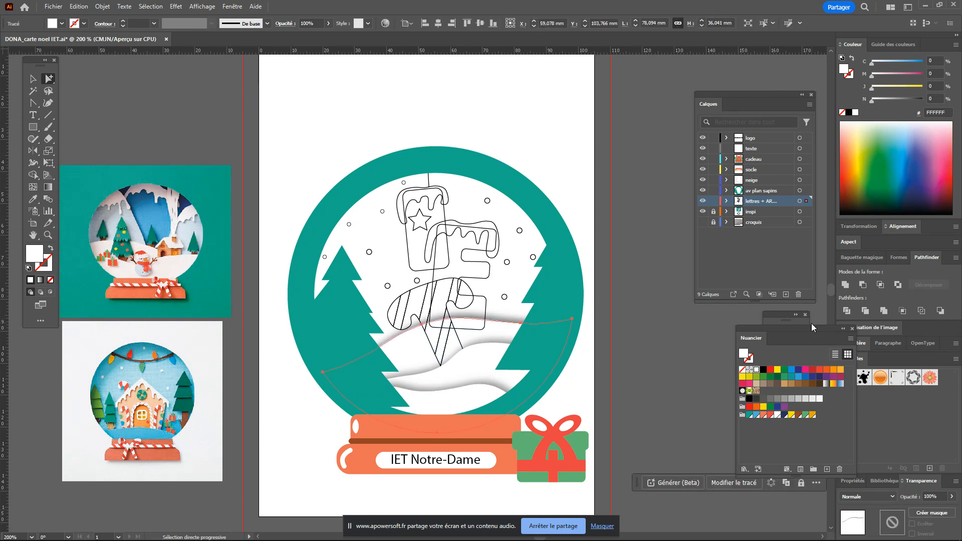
{"action": "left_click_drag", "start_coordinate": [807, 329], "coordinate": [696, 308]}
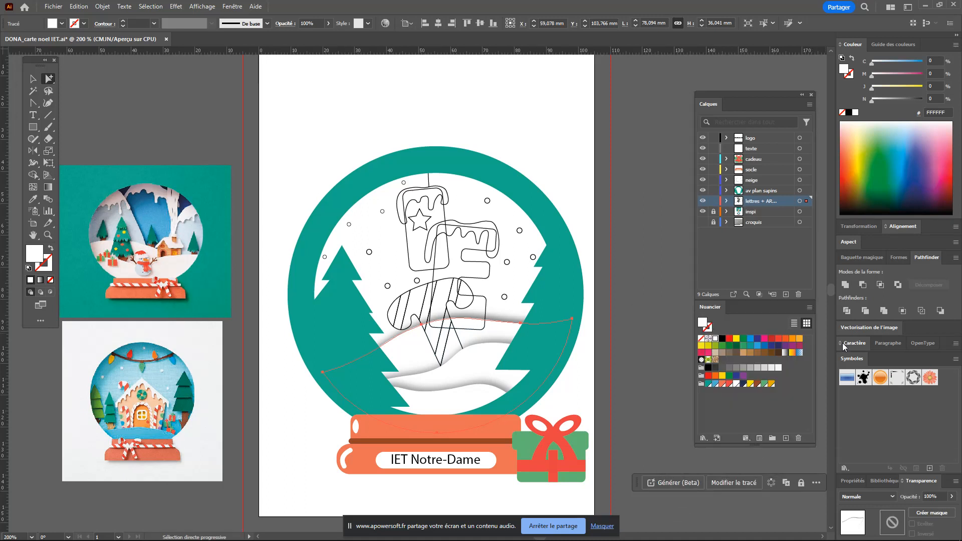
{"action": "left_click", "coordinate": [856, 242]}
{"action": "left_click_drag", "start_coordinate": [848, 158], "coordinate": [568, 85]}
{"action": "left_click", "coordinate": [234, 10]}
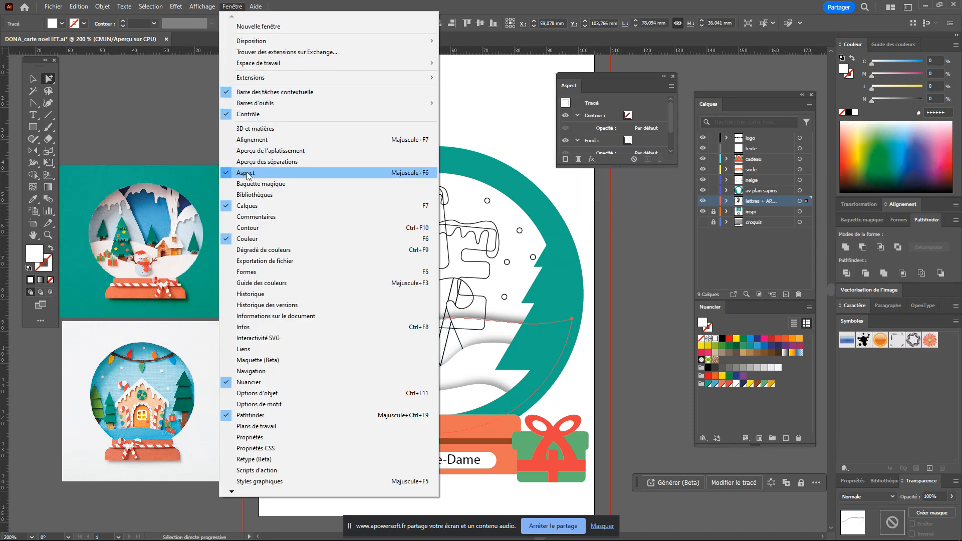
{"action": "left_click", "coordinate": [620, 78]}
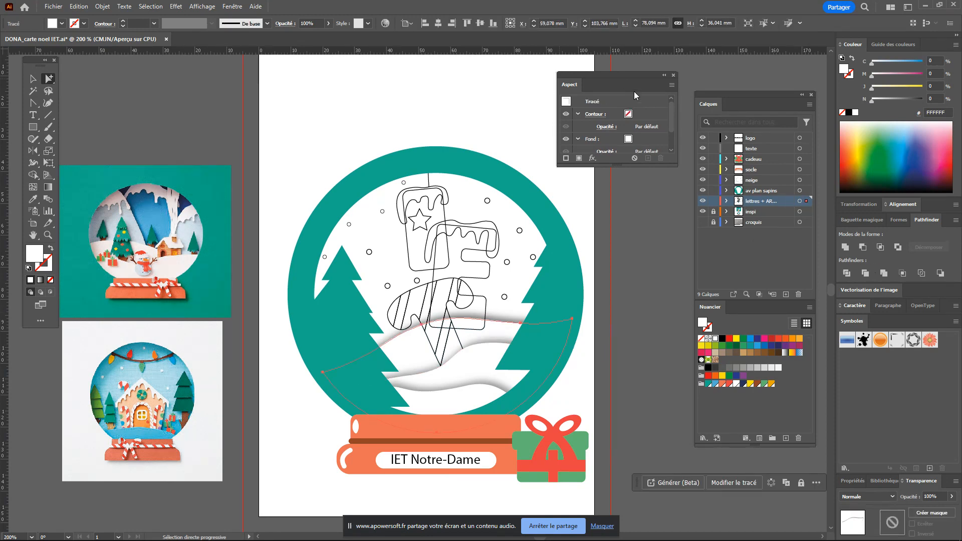
{"action": "left_click_drag", "start_coordinate": [670, 165], "coordinate": [670, 227]}
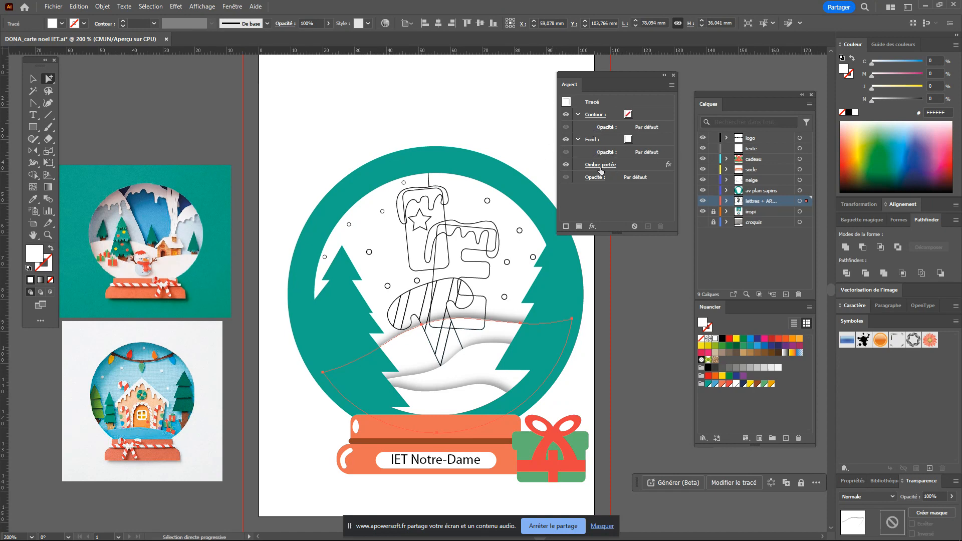
Step: Reopen the rearmost hill's drop shadow settings, try a 2 mm blur, restore it to 1 mm and deselect the hill
{"action": "left_click", "coordinate": [565, 164]}
{"action": "left_click", "coordinate": [609, 167]}
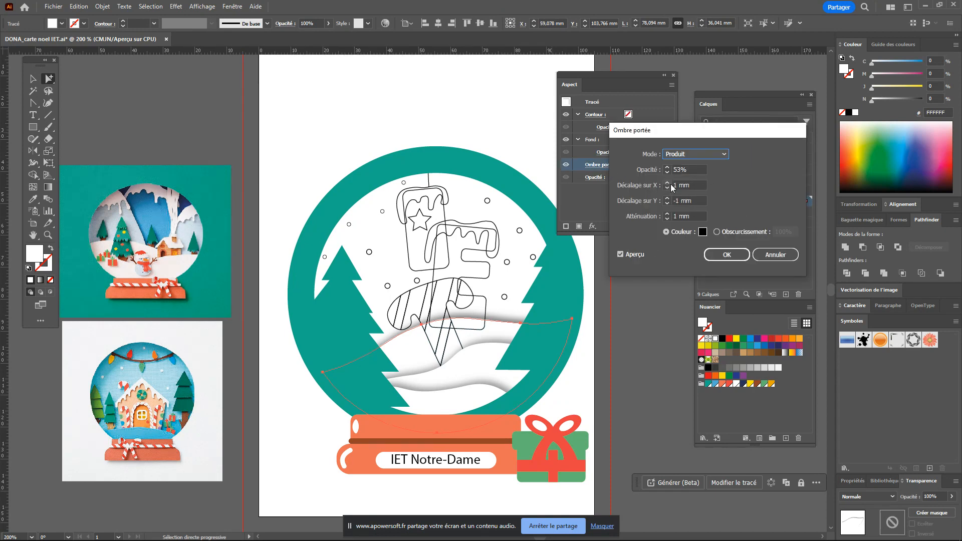
{"action": "left_click", "coordinate": [668, 215]}
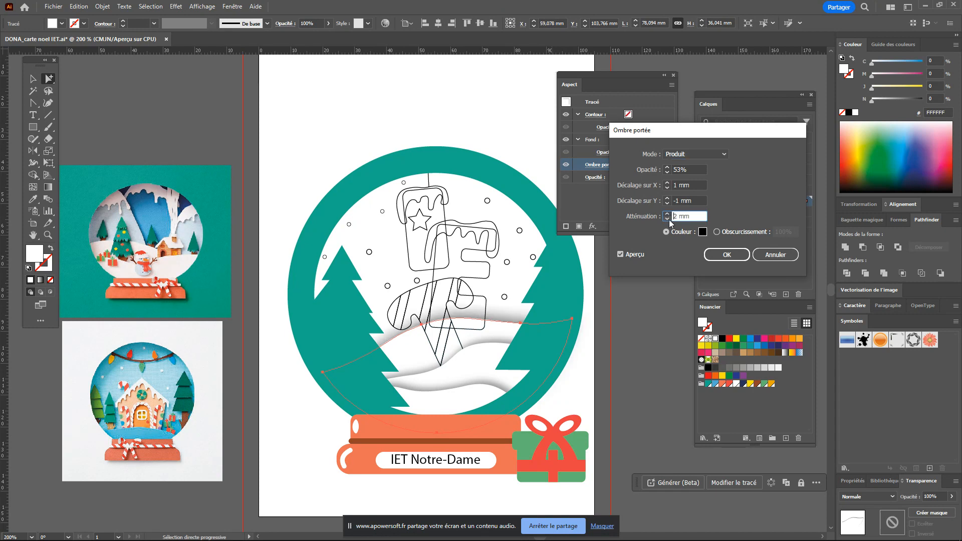
{"action": "left_click", "coordinate": [726, 254]}
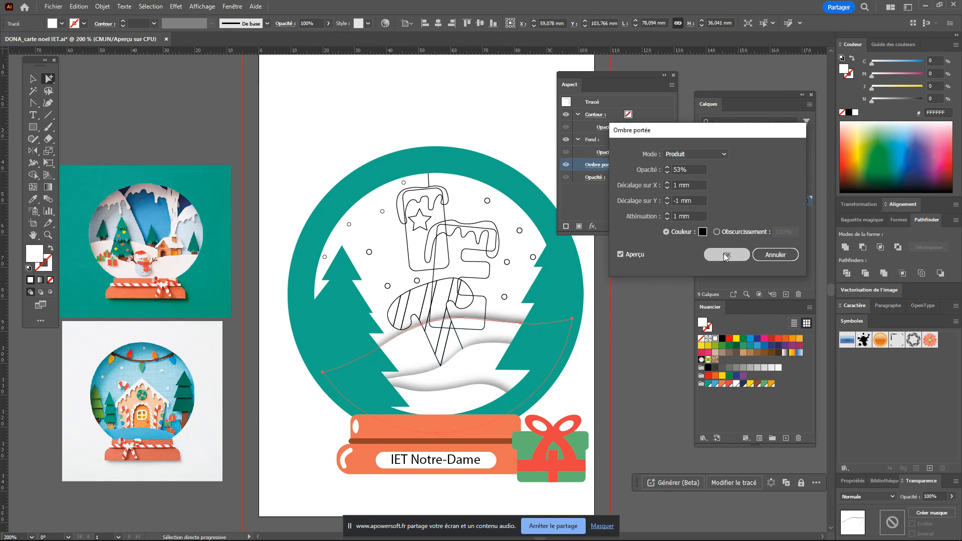
{"action": "left_click", "coordinate": [657, 316]}
Step: Dock the Aspect panel beside Vectorisation de l'image, select the base's upper block and examine the snow hills' shadows up close
{"action": "left_click_drag", "start_coordinate": [583, 82], "coordinate": [893, 298]}
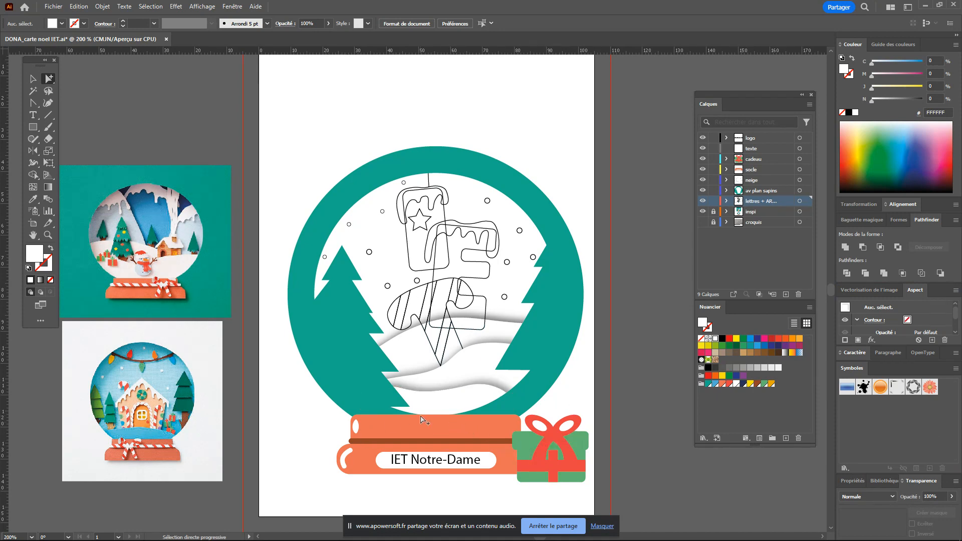
{"action": "left_click", "coordinate": [398, 429]}
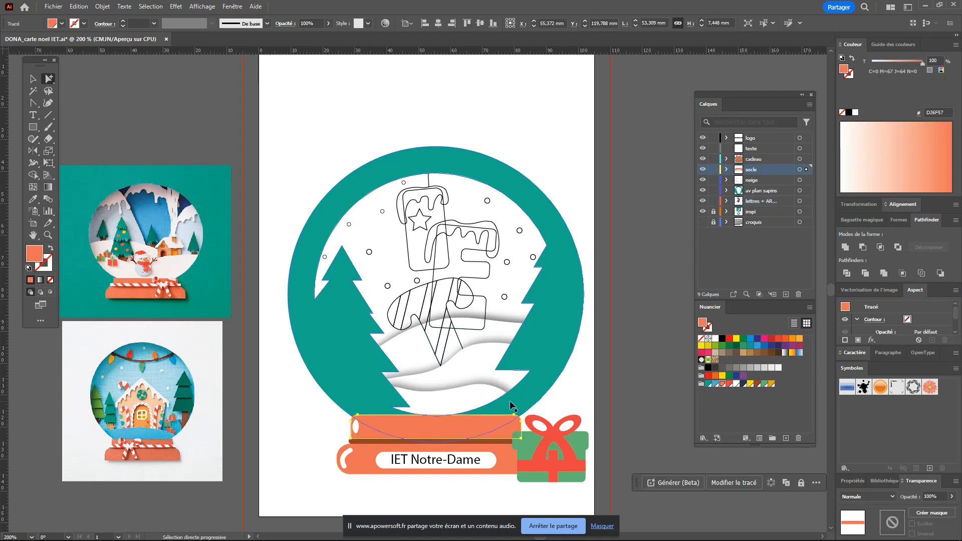
{"action": "scroll", "coordinate": [514, 401], "scroll_direction": "left", "scroll_amount": 1}
{"action": "scroll", "coordinate": [514, 400], "scroll_direction": "up", "scroll_amount": 3}
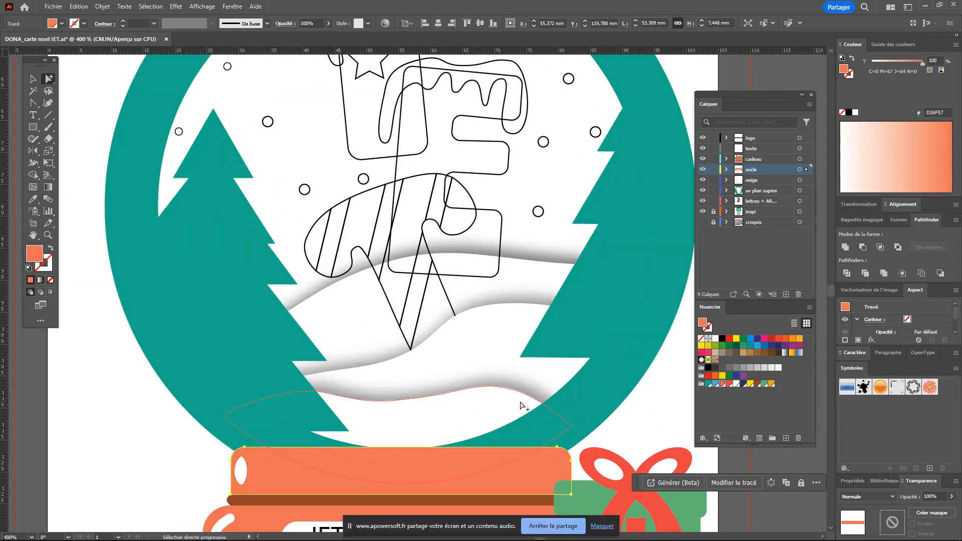
{"action": "scroll", "coordinate": [522, 337], "scroll_direction": "down", "scroll_amount": 1}
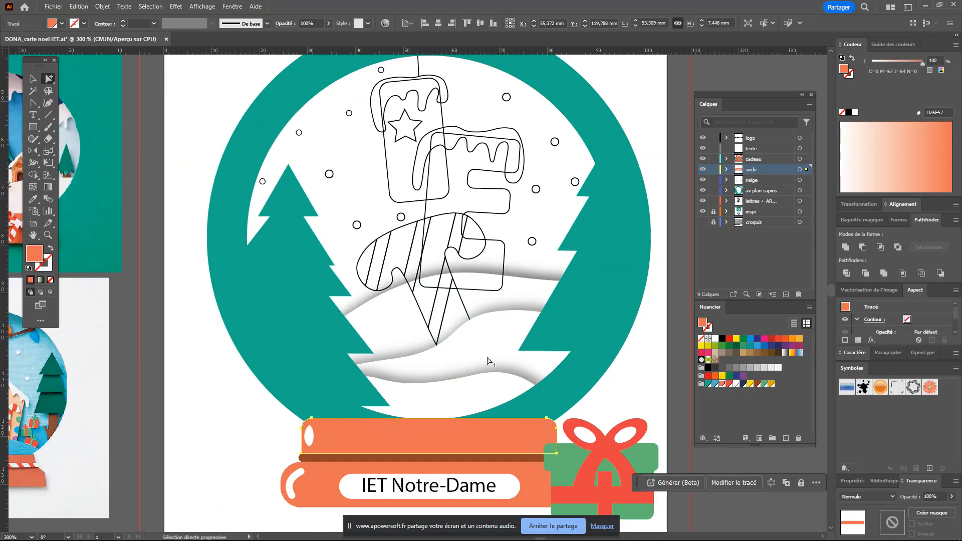
{"action": "left_click_drag", "start_coordinate": [302, 254], "coordinate": [274, 296]}
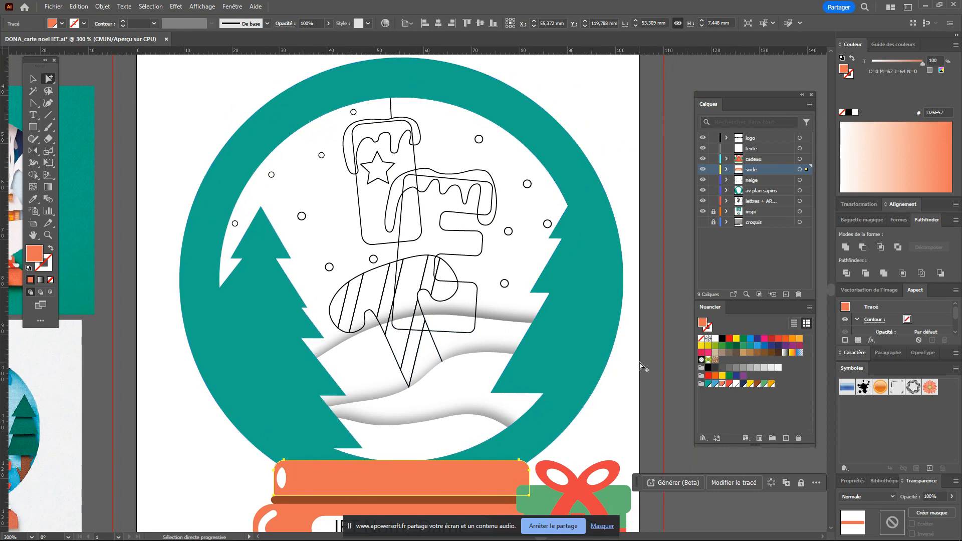
{"action": "scroll", "coordinate": [560, 299], "scroll_direction": "down", "scroll_amount": 1}
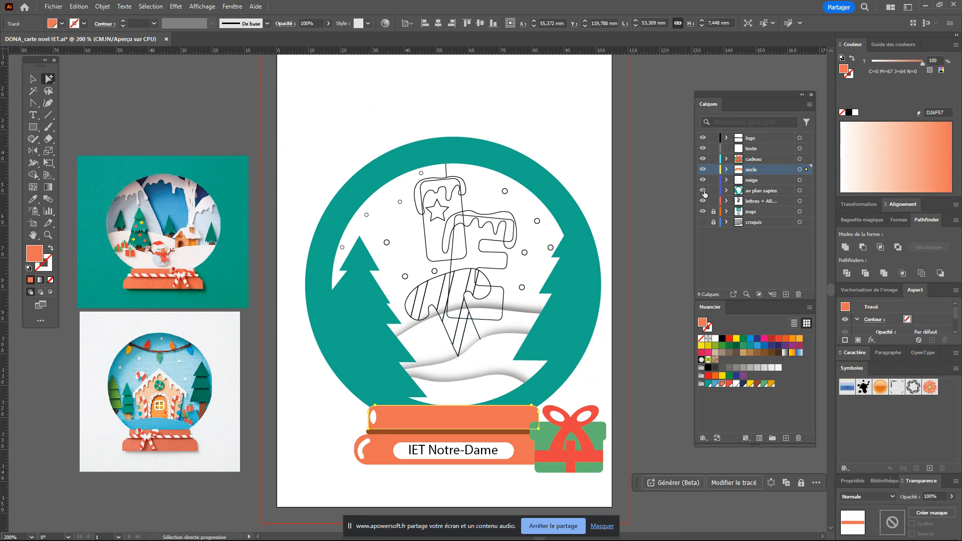
Step: Hide the "av plan sapins" layer and remove the outline from the large globe circle behind the hills
{"action": "left_click", "coordinate": [703, 192]}
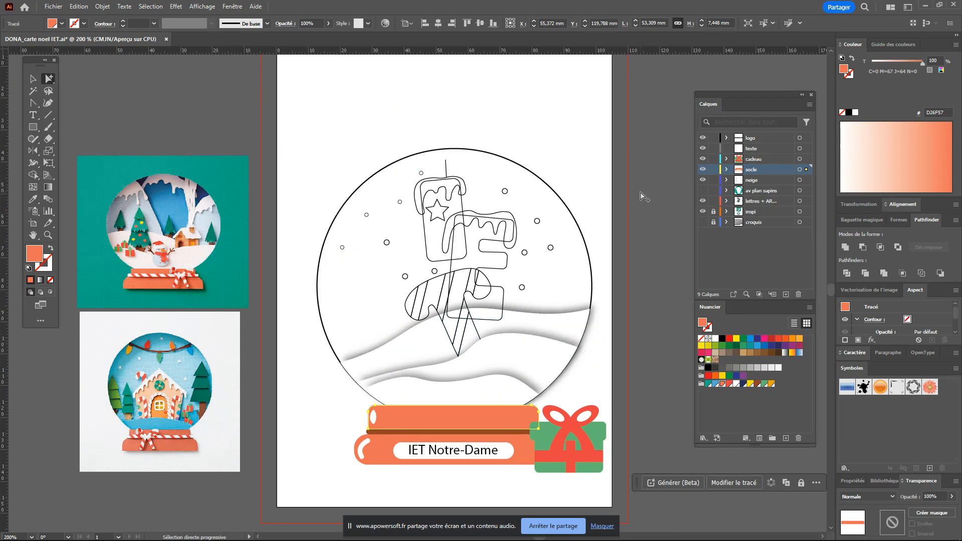
{"action": "left_click", "coordinate": [522, 170]}
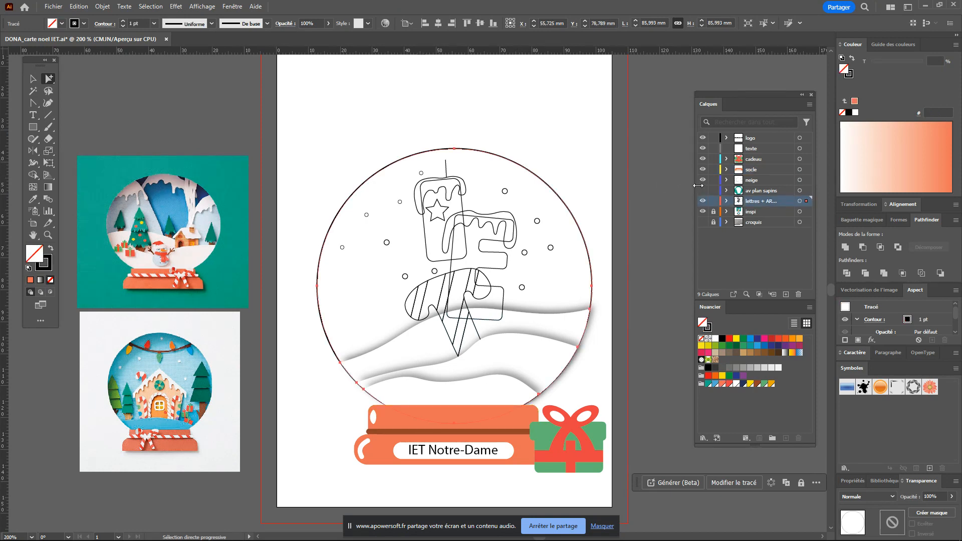
{"action": "left_click", "coordinate": [41, 269]}
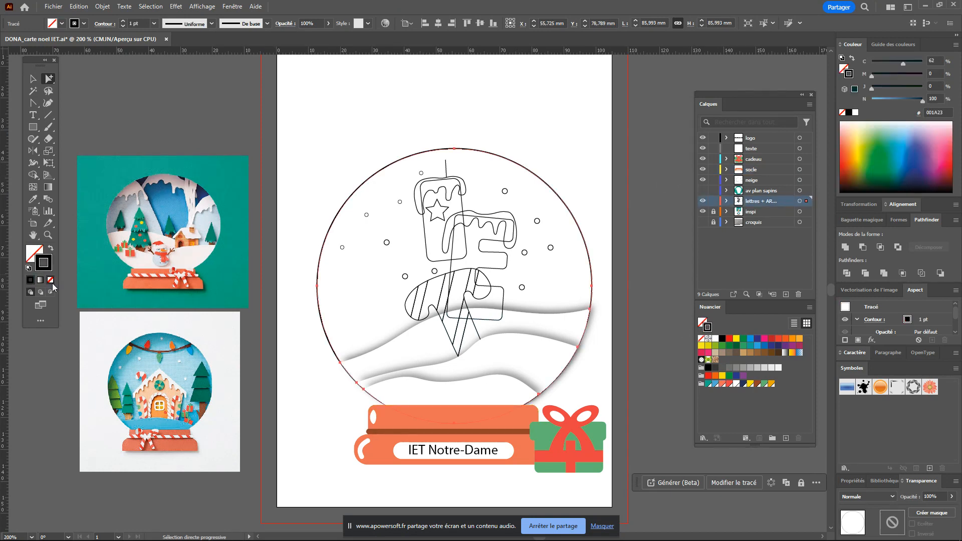
{"action": "left_click", "coordinate": [50, 281]}
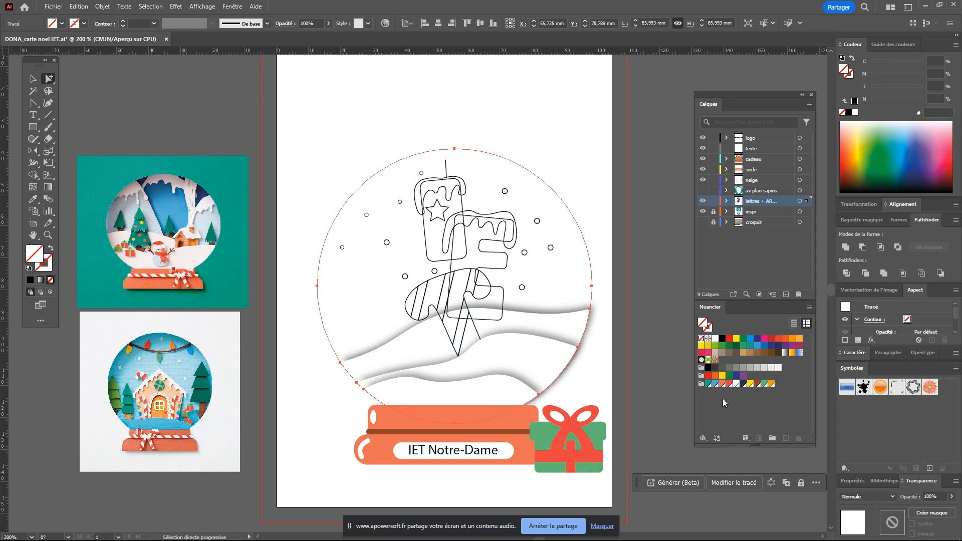
Step: Fill the globe circle with the "carte de noel" blue swatch (C=65 M=14 J=9 N=0), show the "av plan sapins" layer again and deselect
{"action": "left_click", "coordinate": [715, 385]}
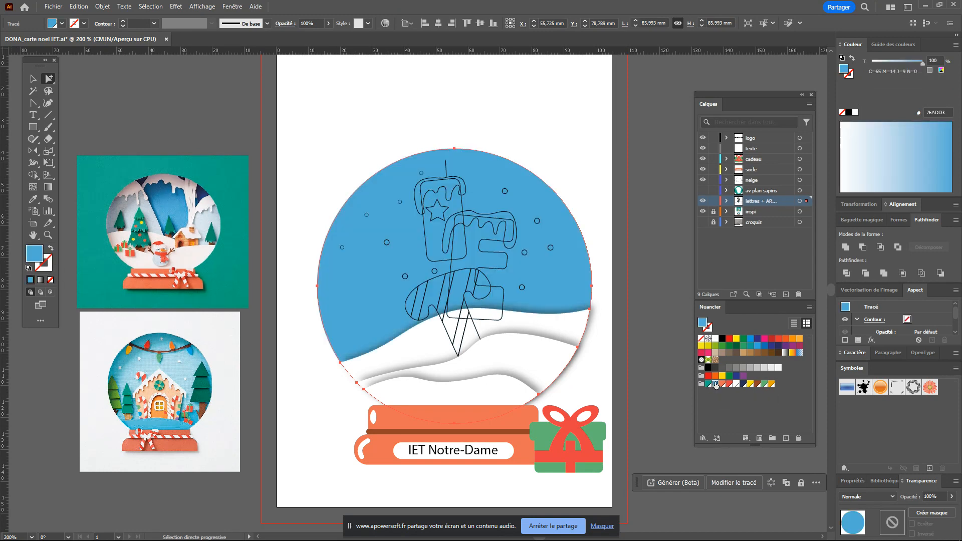
{"action": "left_click", "coordinate": [702, 191]}
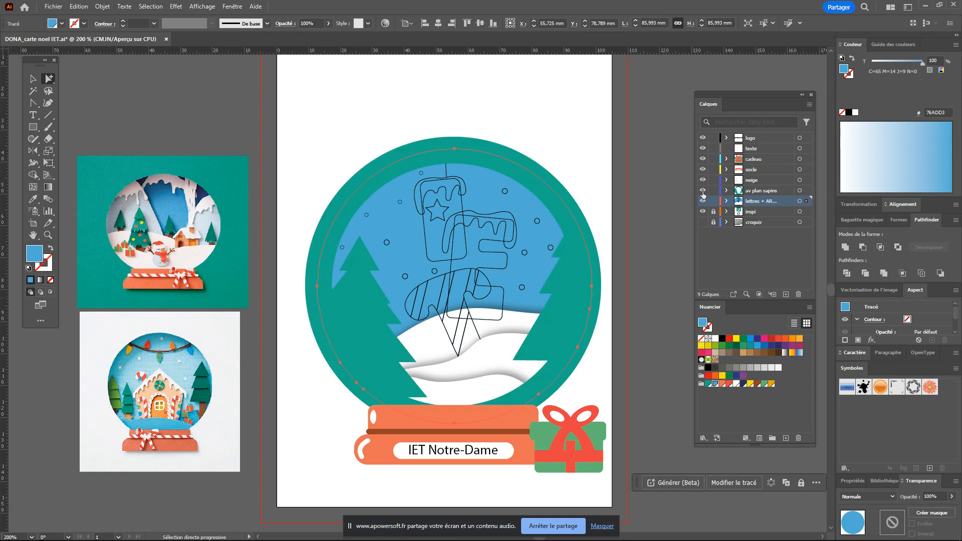
{"action": "left_click", "coordinate": [587, 144]}
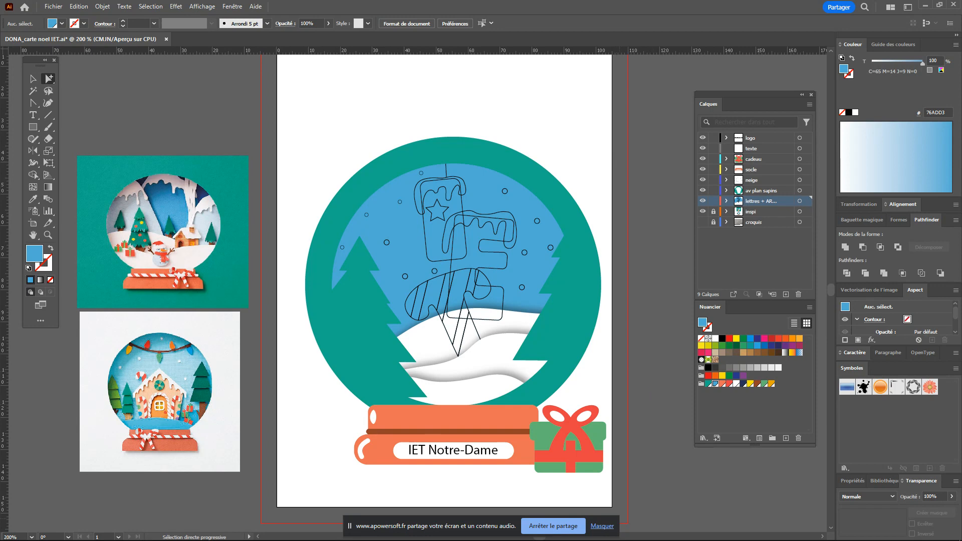
Step: Switch to the browser, bring up the Apowersoft screen recorder page and move its window so the recording controls are in view
{"action": "key", "text": "alt+Tab"}
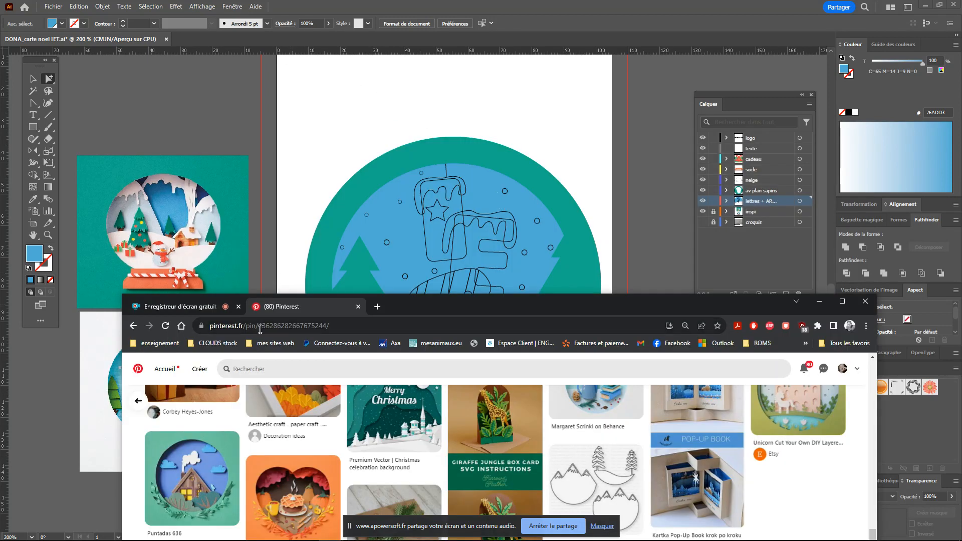
{"action": "left_click", "coordinate": [190, 308]}
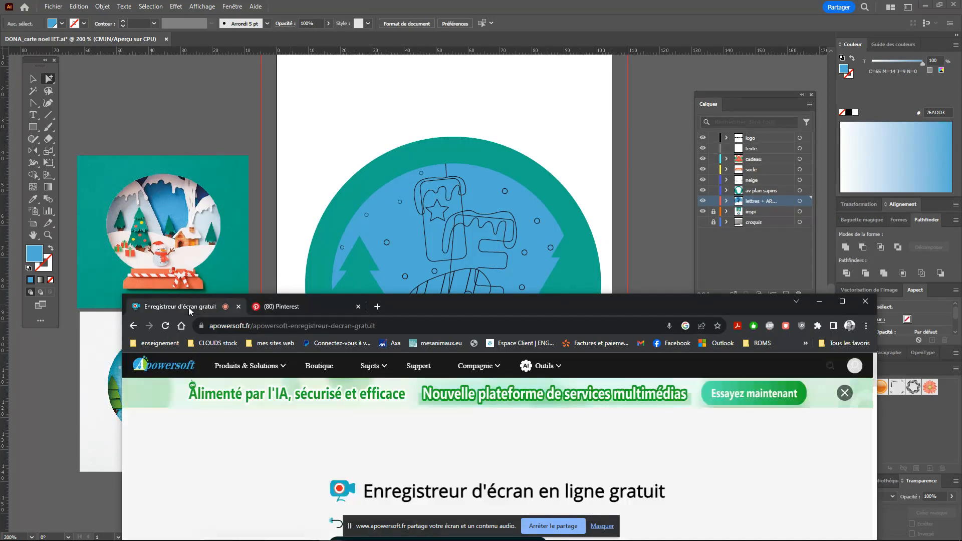
{"action": "left_click_drag", "start_coordinate": [624, 307], "coordinate": [618, 91]}
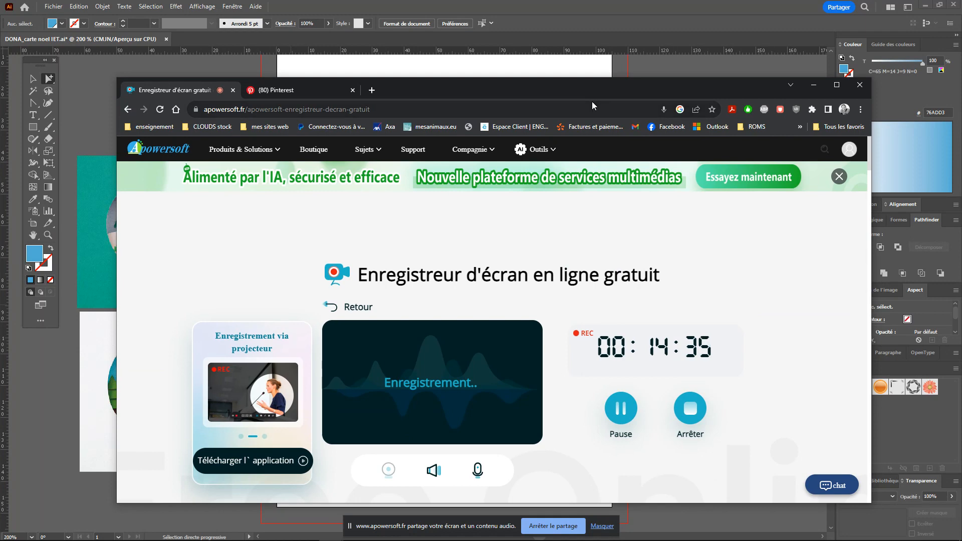